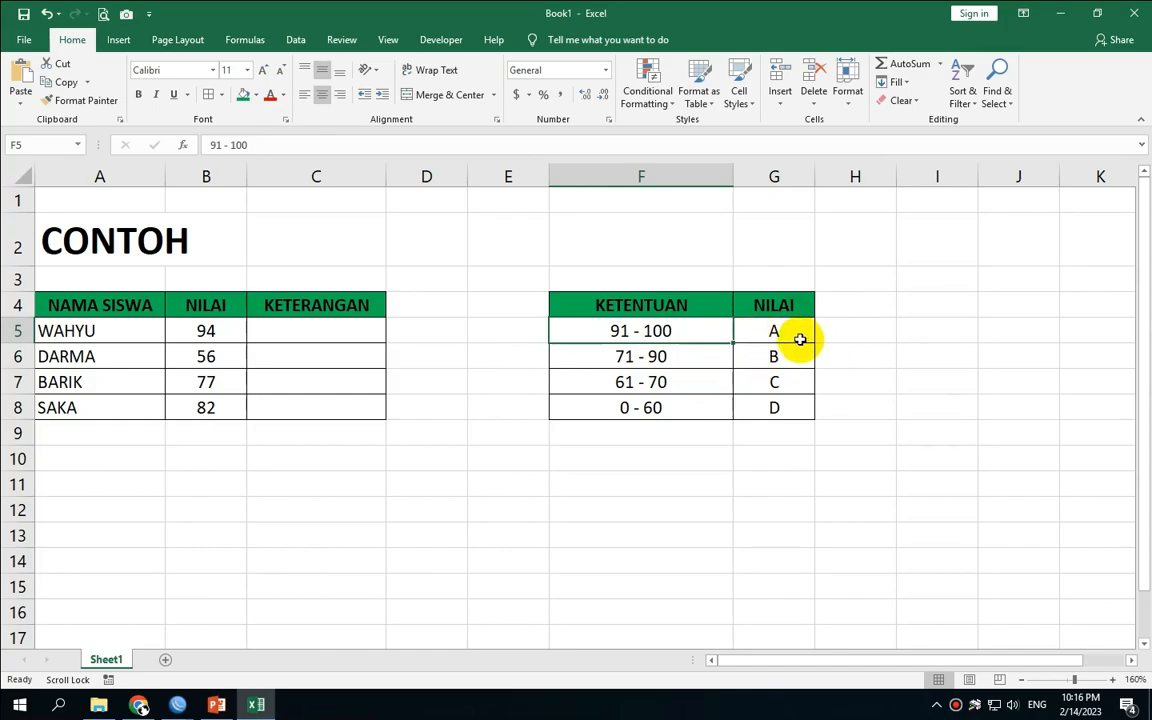
left_click(212, 331)
left_click_drag(212, 361, 206, 406)
left_click(307, 330)
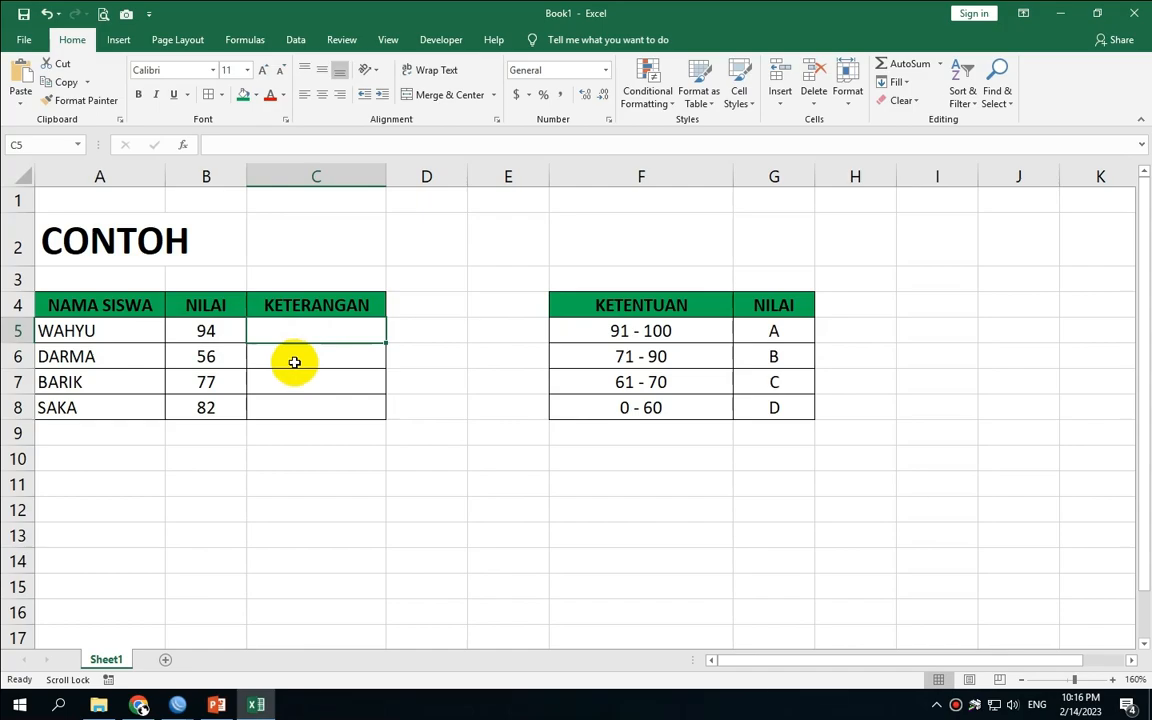
left_click_drag(120, 336, 118, 405)
left_click(200, 336)
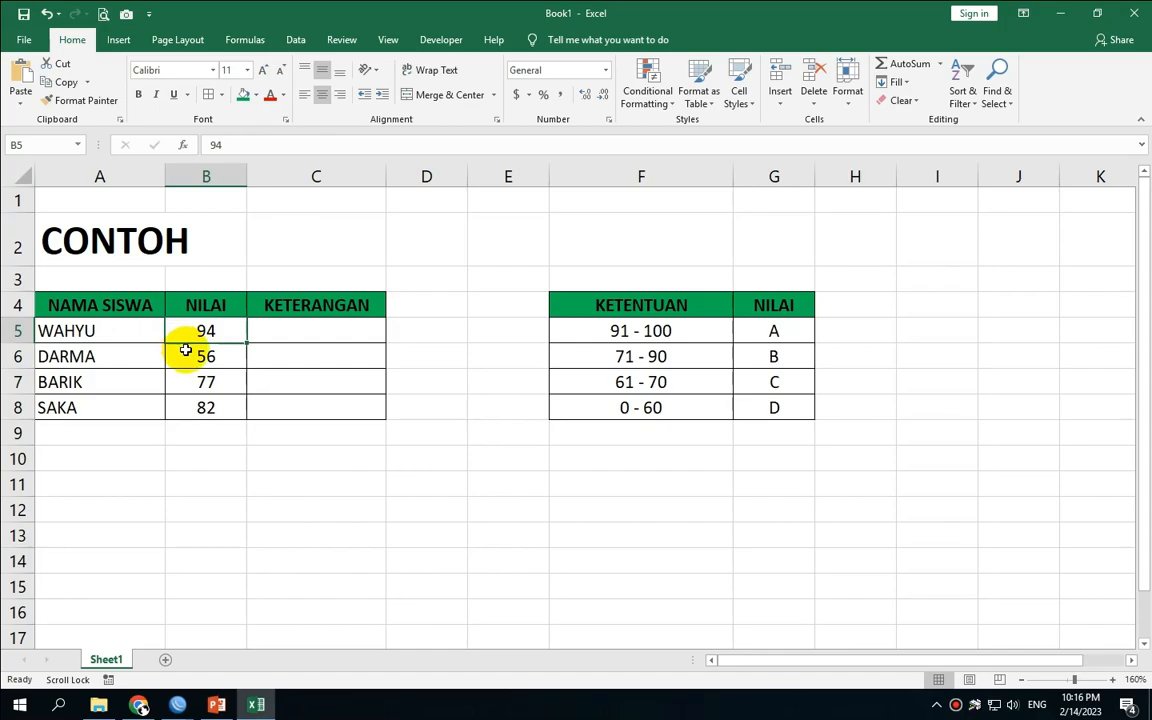
- Start an IF formula in C5 with the logical test B5>90
left_click(318, 334)
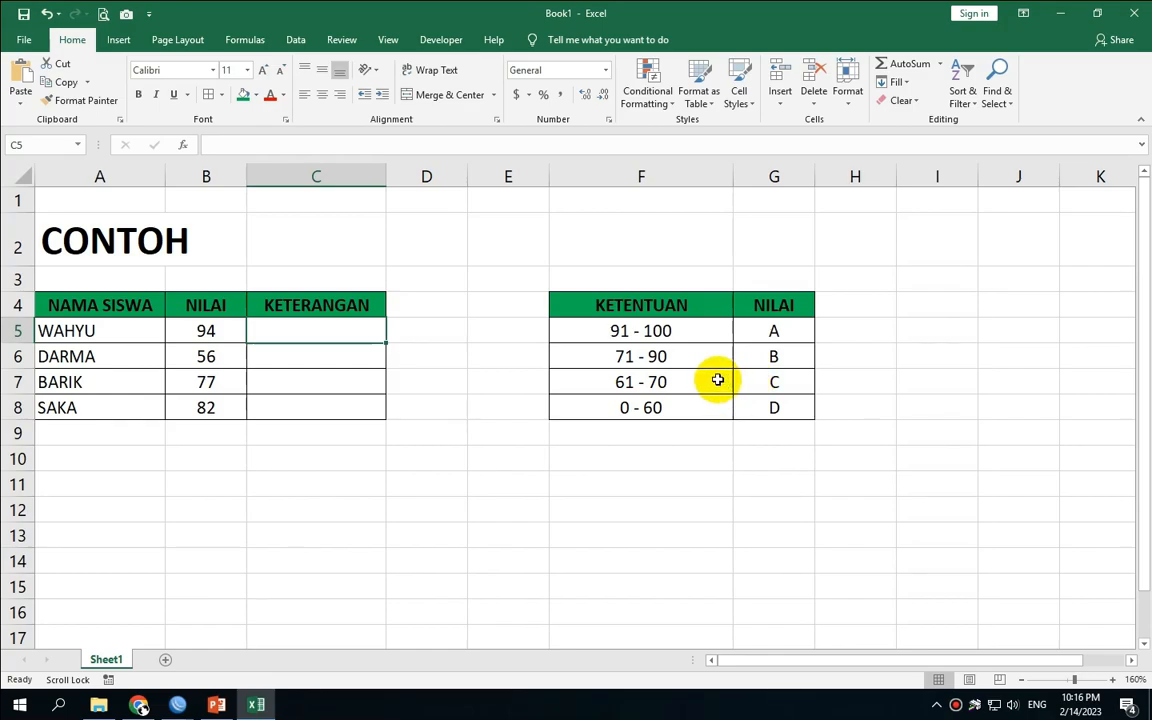
type("=")
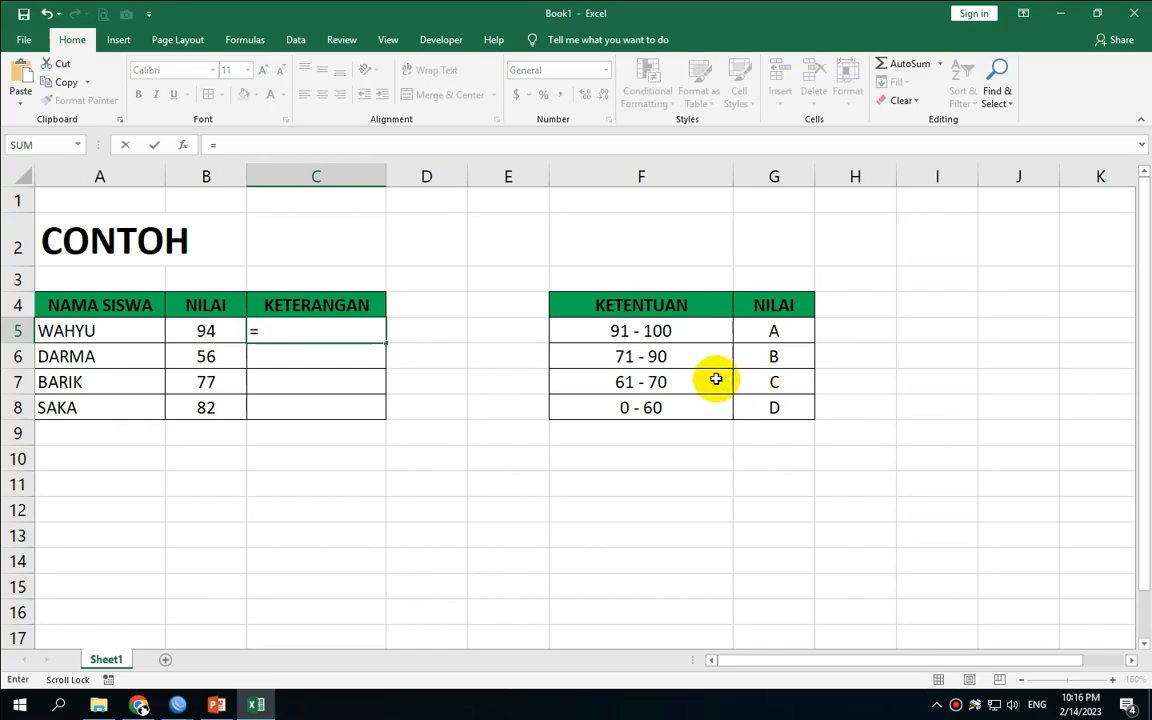
type("IF")
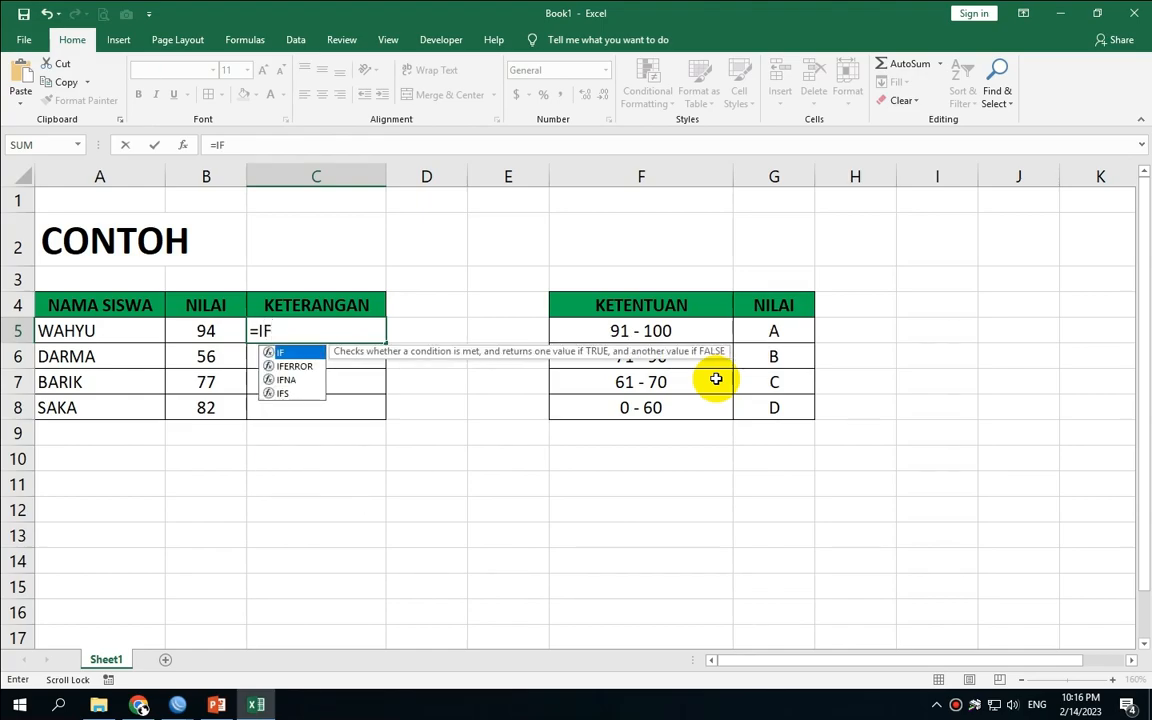
left_click(283, 356)
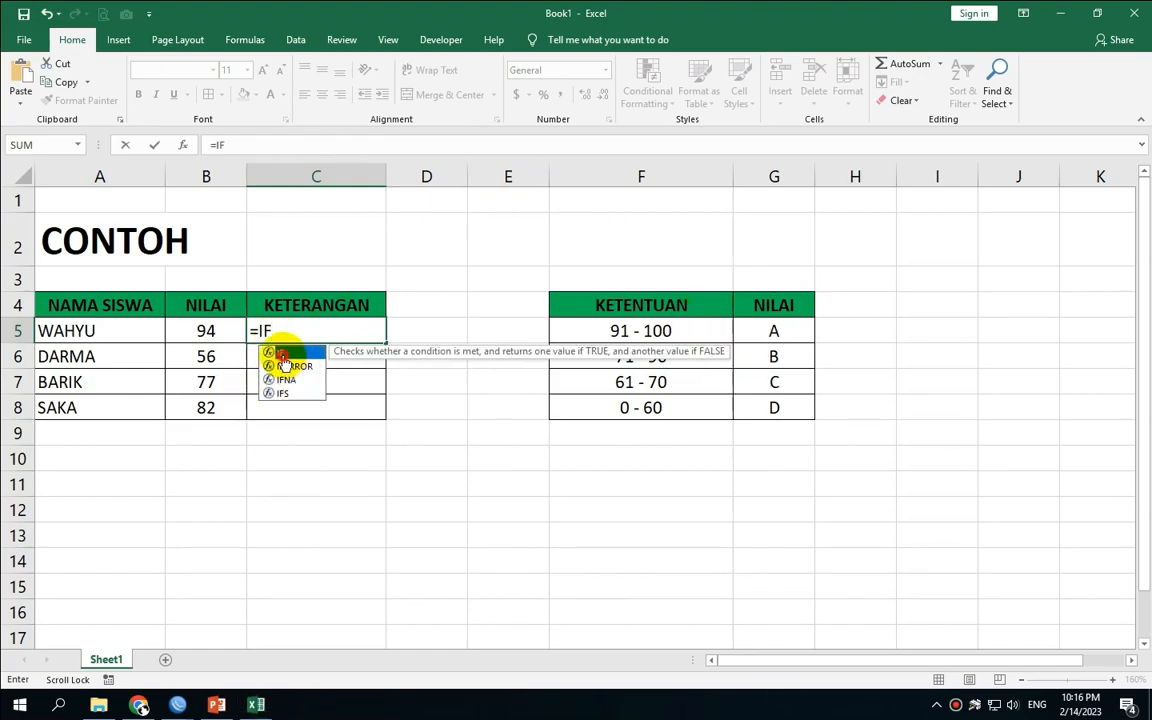
left_click(283, 356)
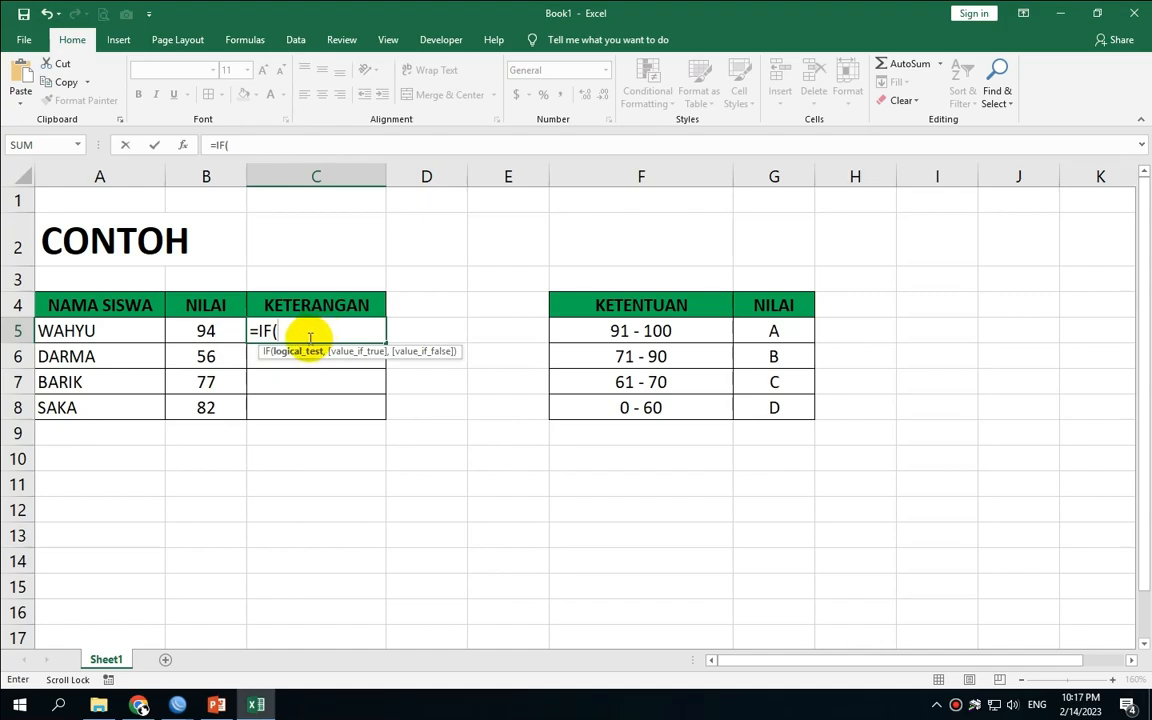
left_click(192, 331)
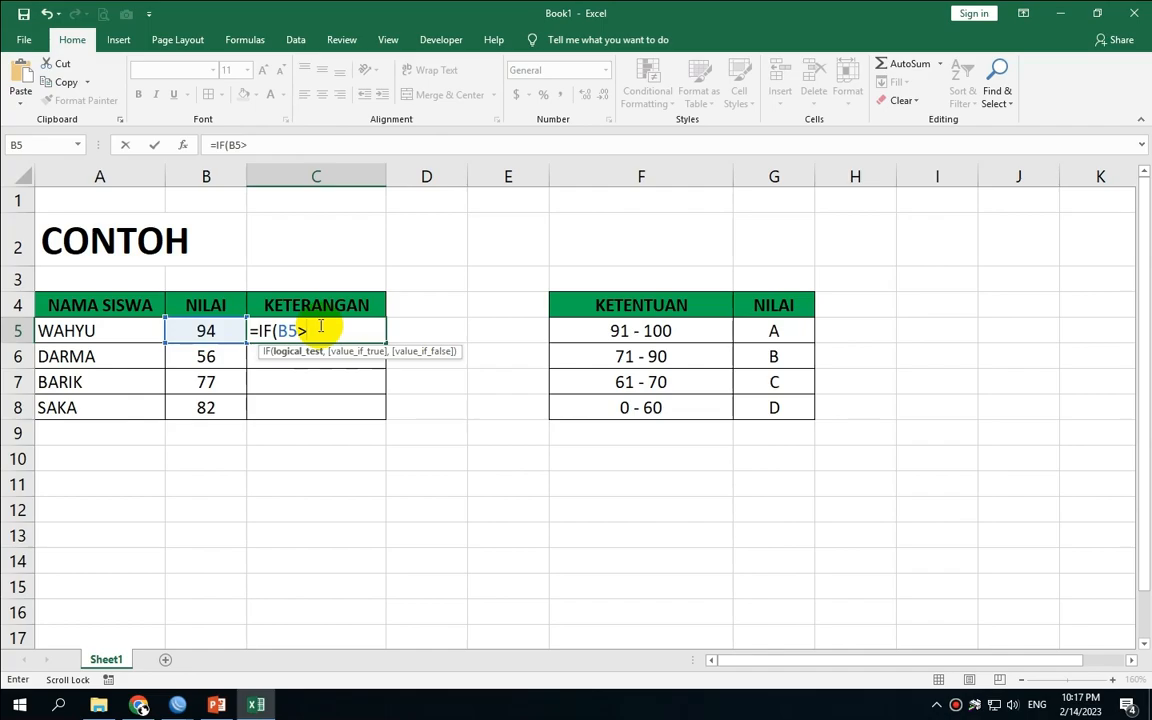
type("90")
left_click(315, 331)
type("=91")
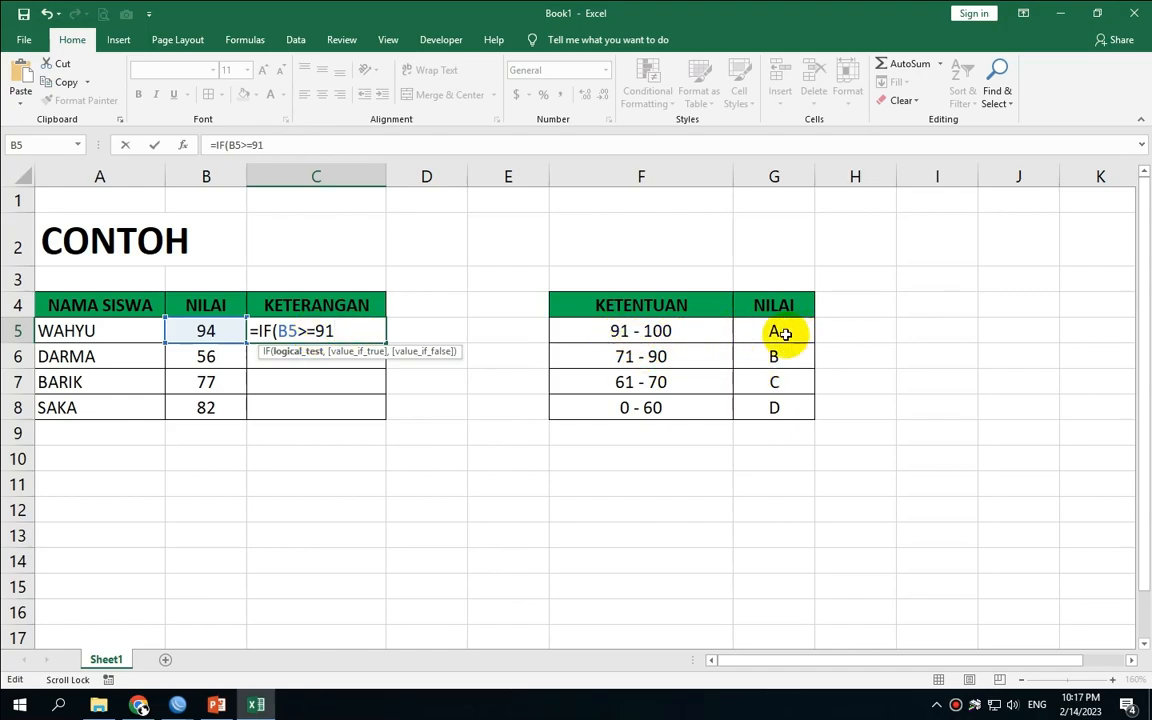
left_click(311, 330)
key("BackSpace")
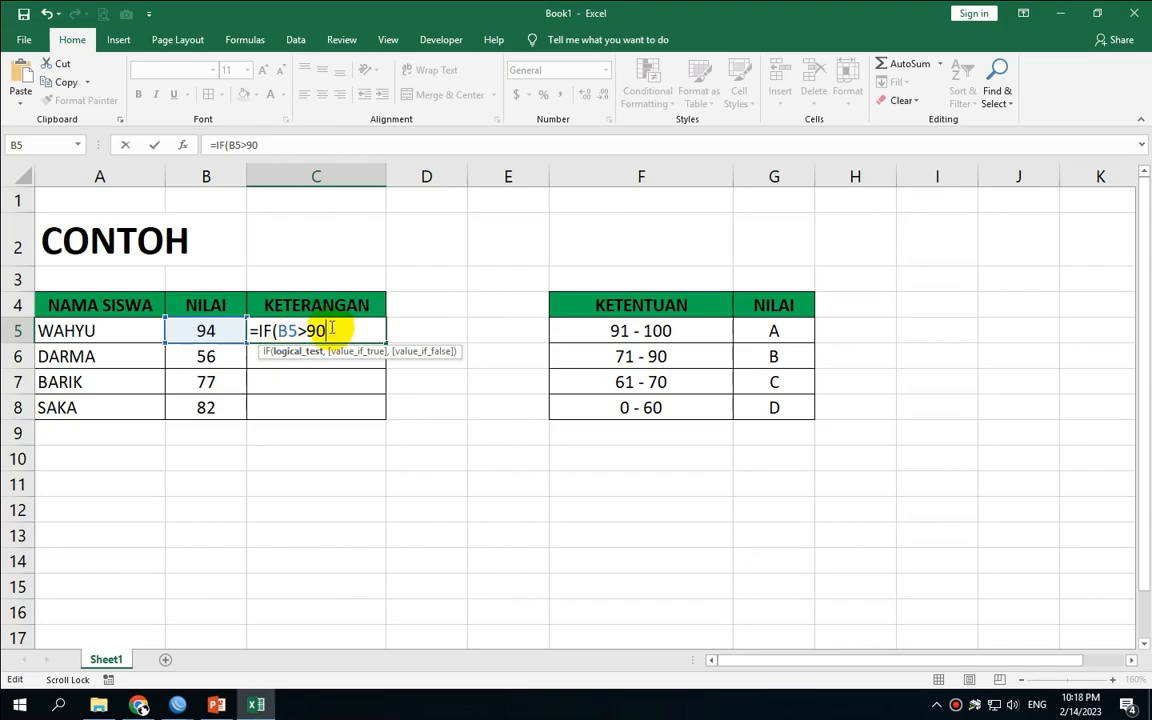
- Add "A" as the result when the first test in the C5 formula is true
type(",")
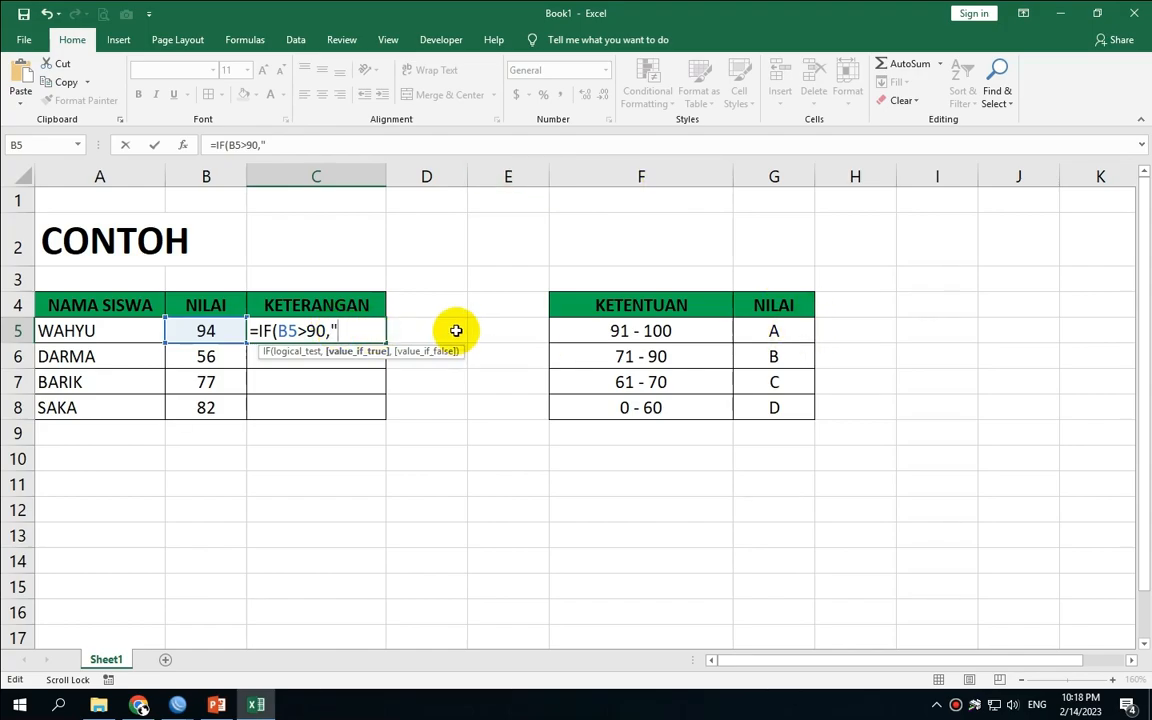
type("a")
key("BackSpace")
type("A")
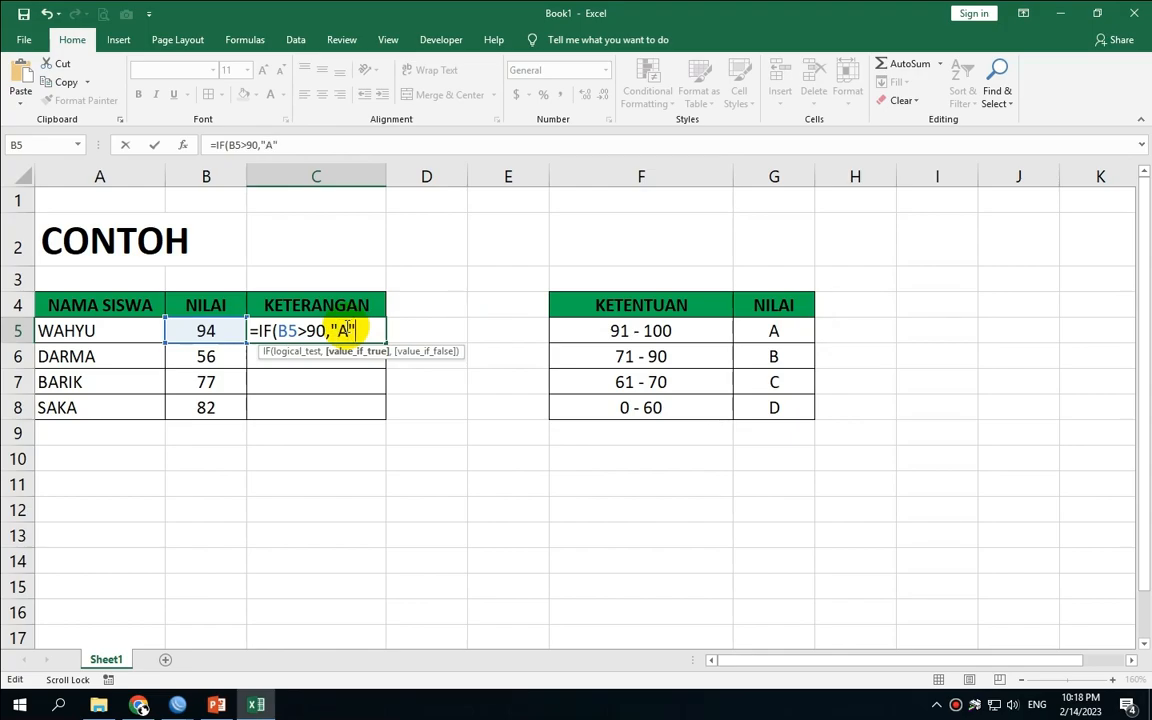
type("\",")
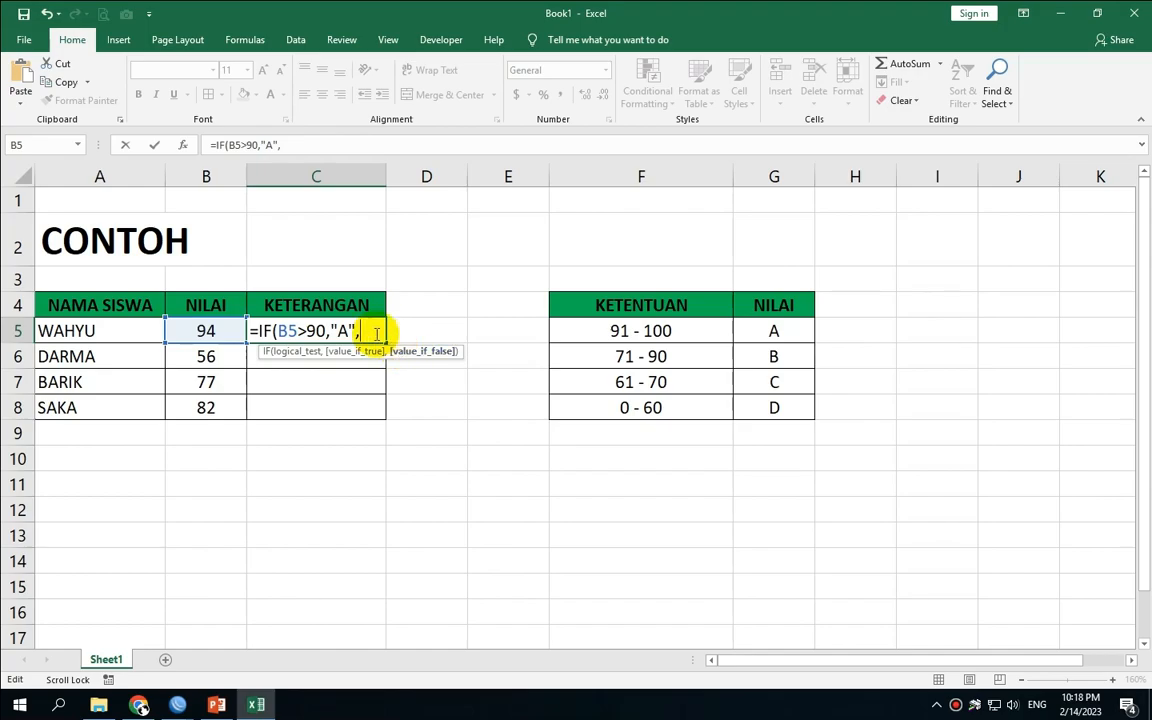
- Nest a second IF in the value-if-false argument that returns "B" when B5>70
type("IF")
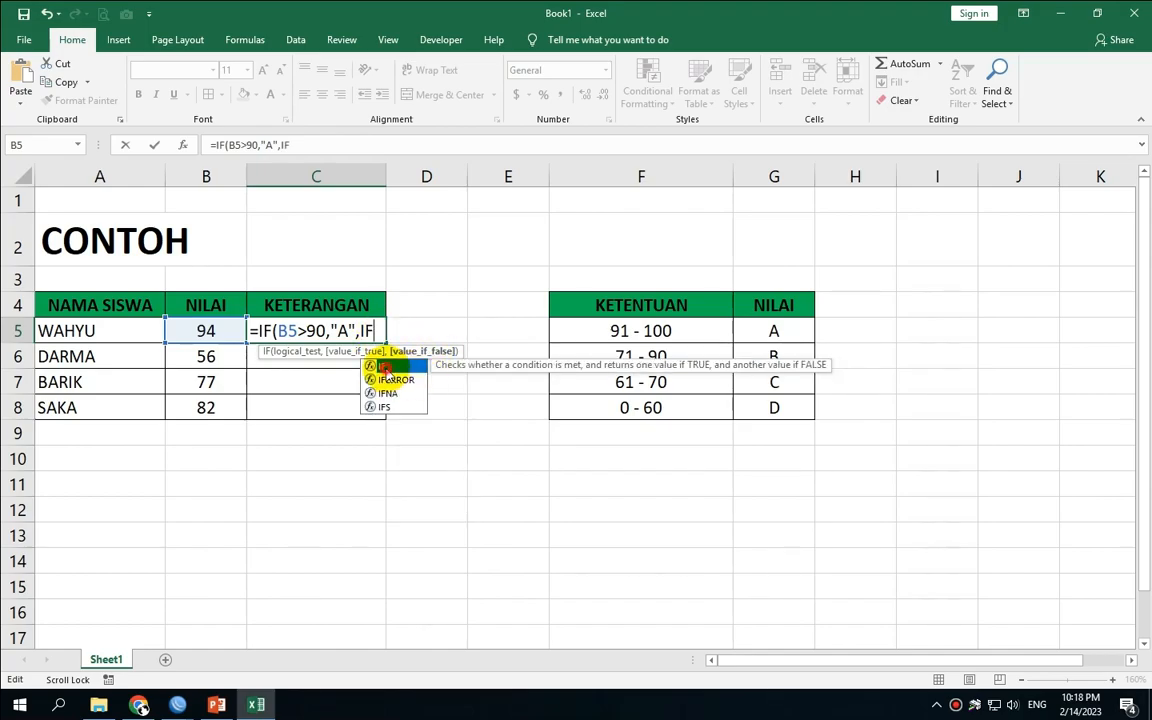
double_click(386, 367)
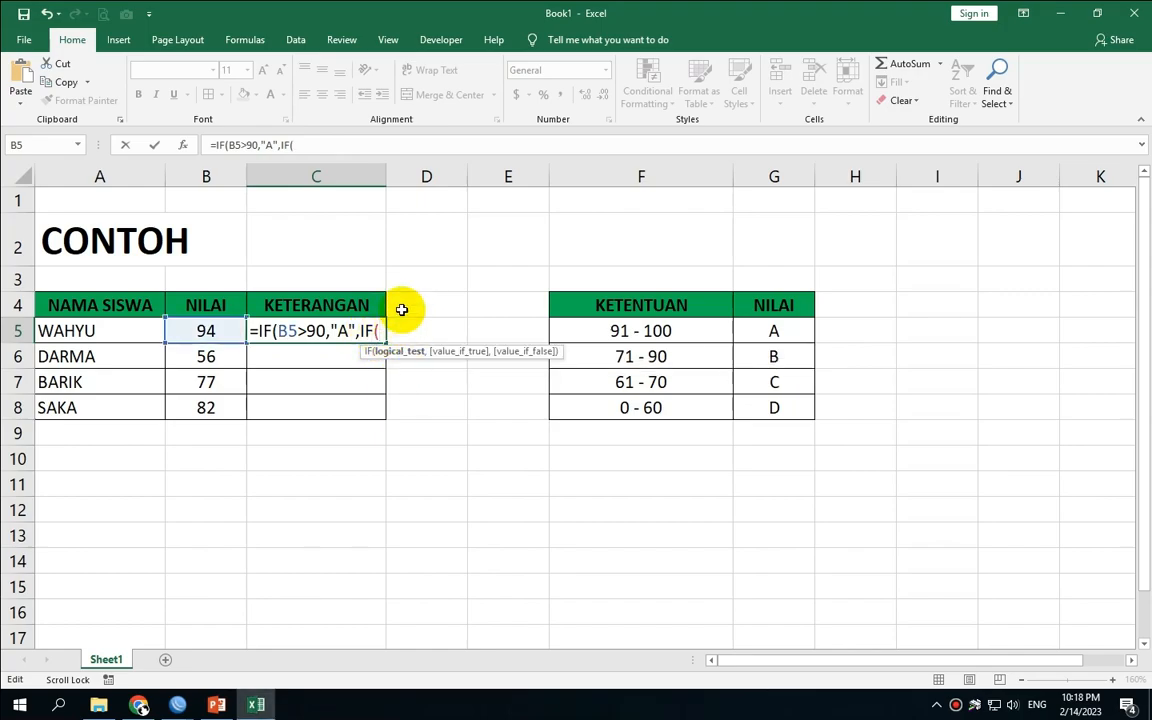
left_click(204, 334)
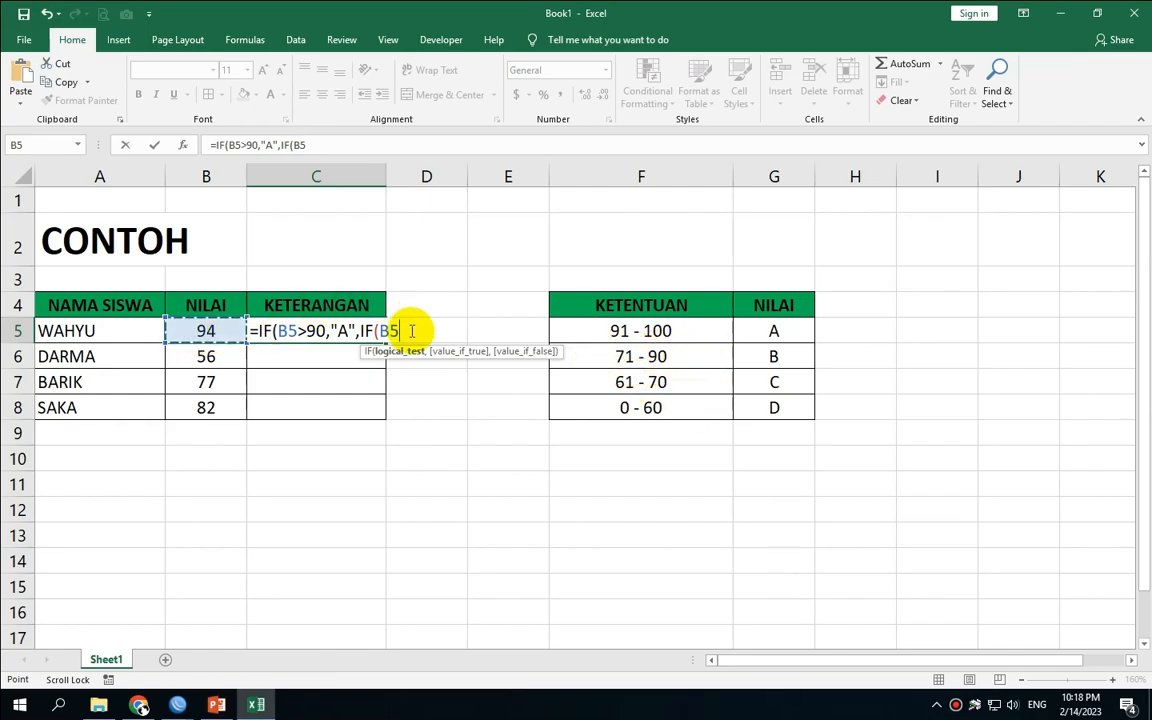
type(">")
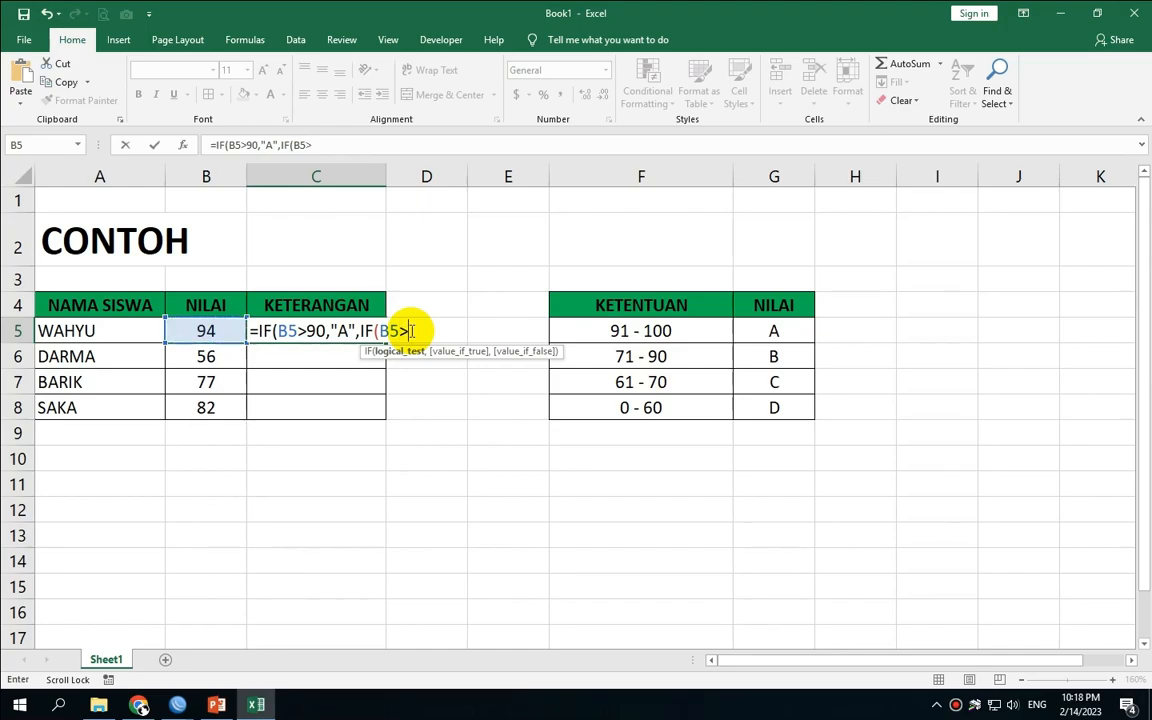
type("70,")
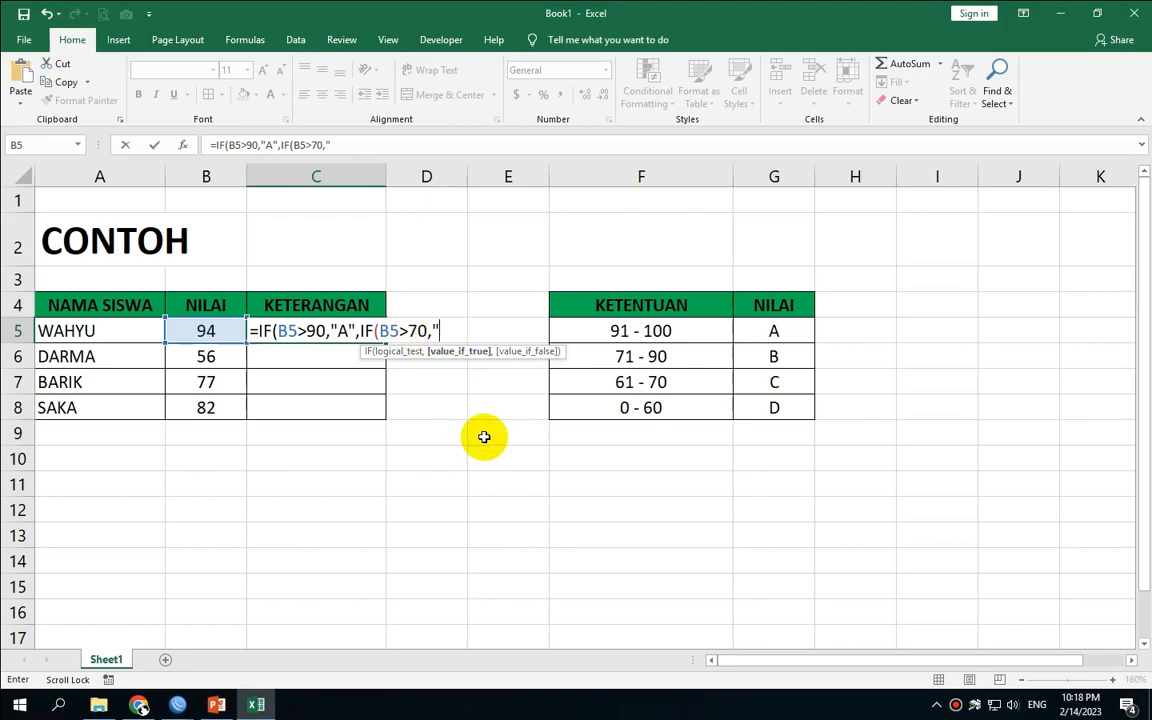
type("\"b")
key("BackSpace")
type("B\",")
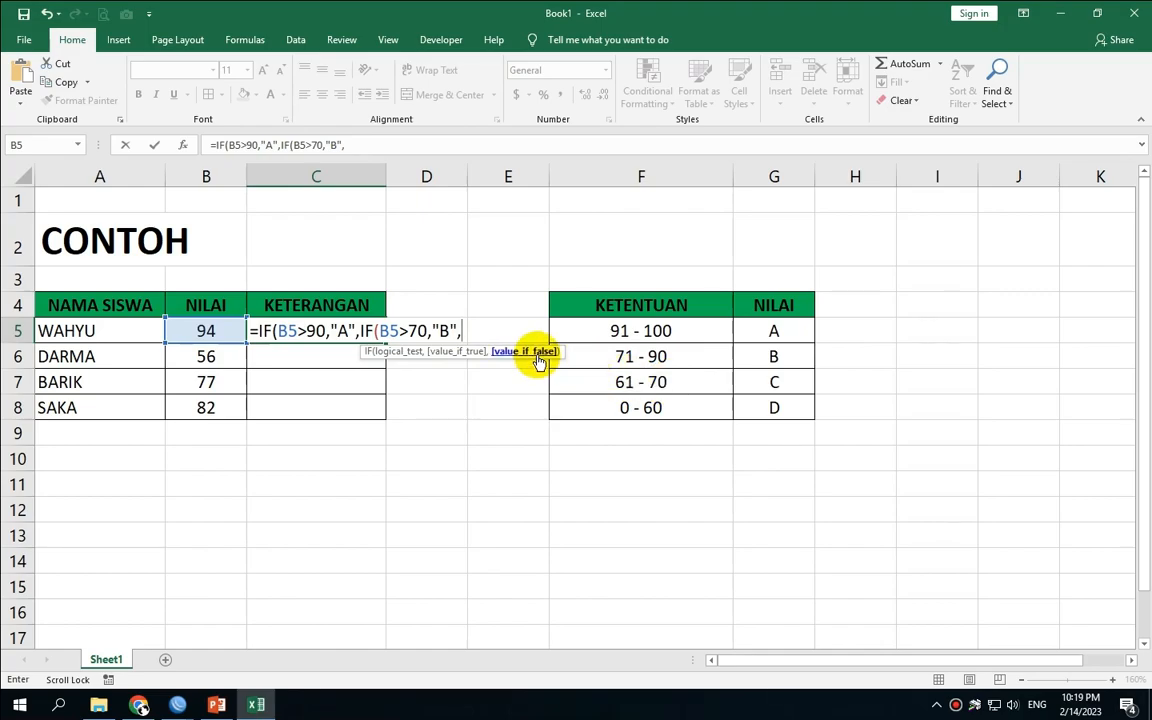
- Nest a third IF inside the second one that returns "C" when B5>60
type("IF")
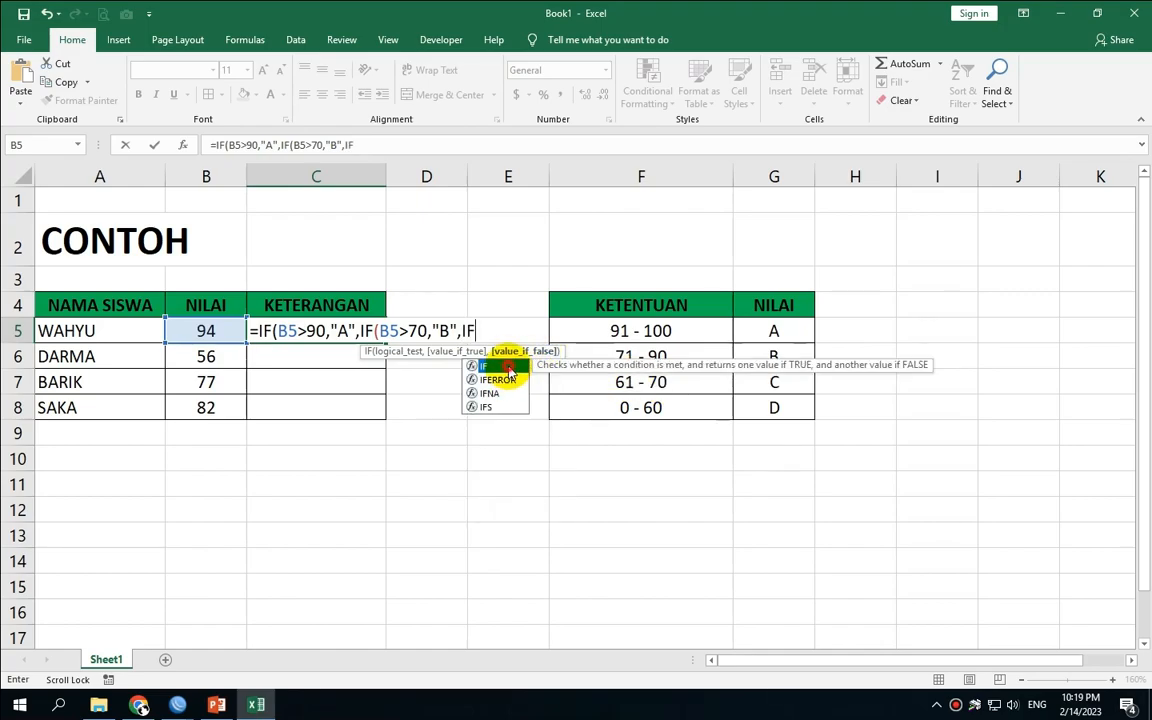
double_click(509, 367)
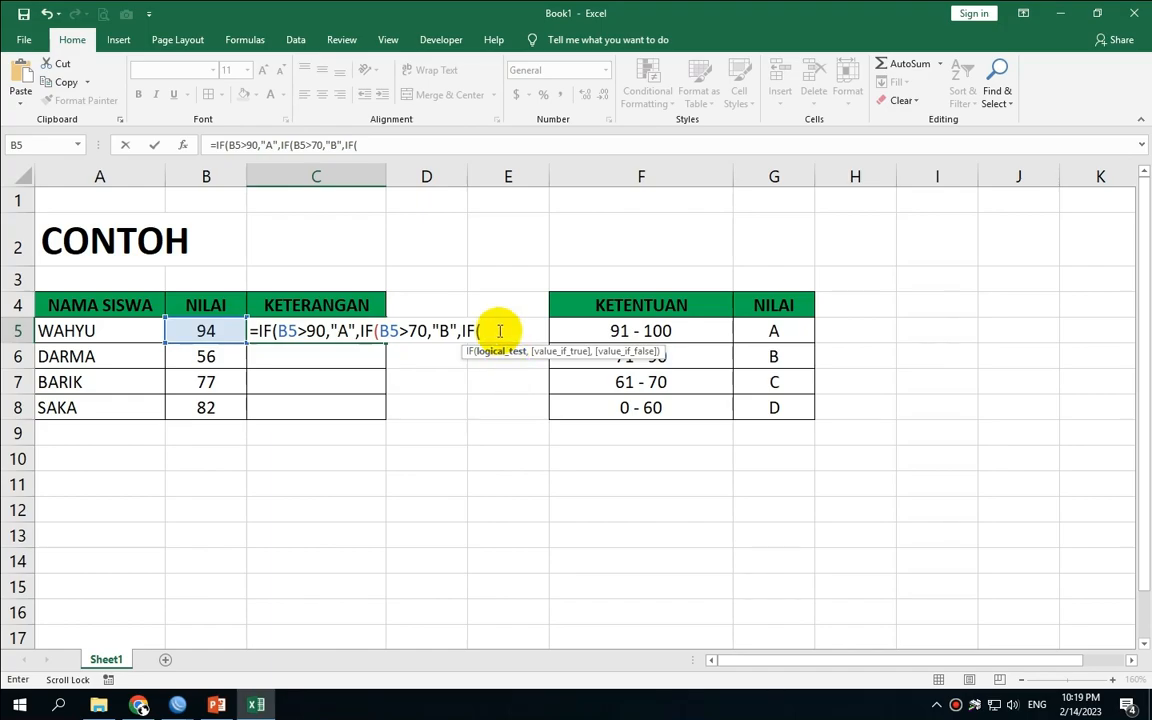
left_click(210, 330)
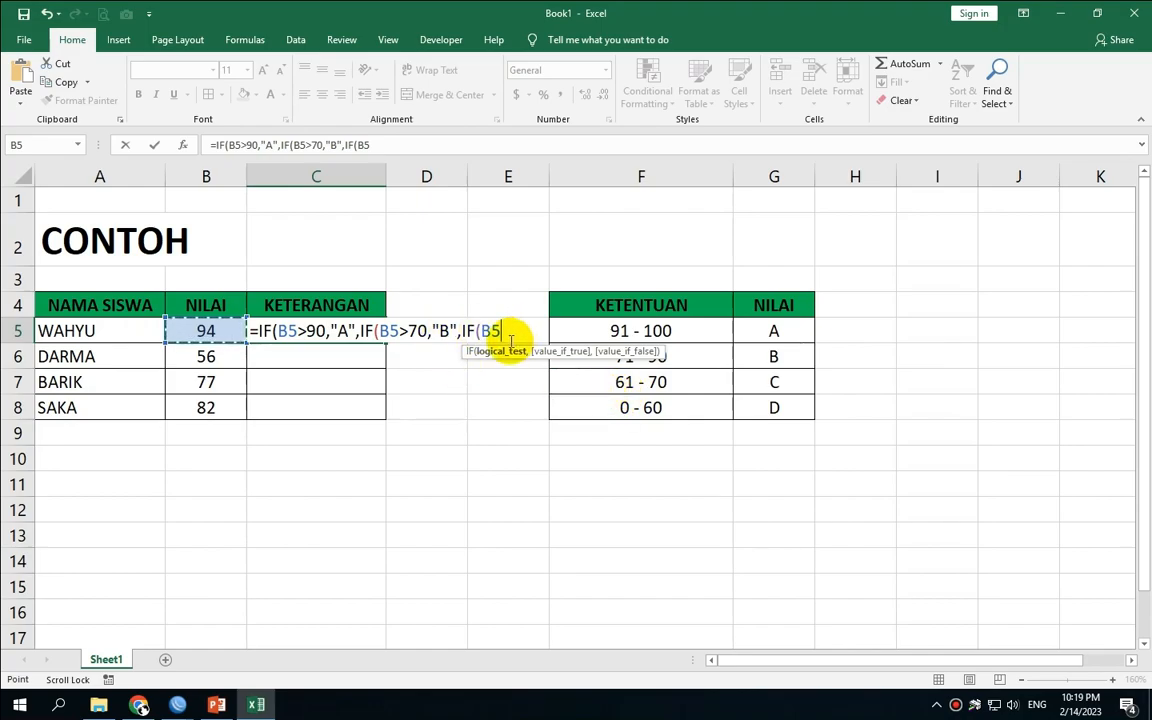
type(">")
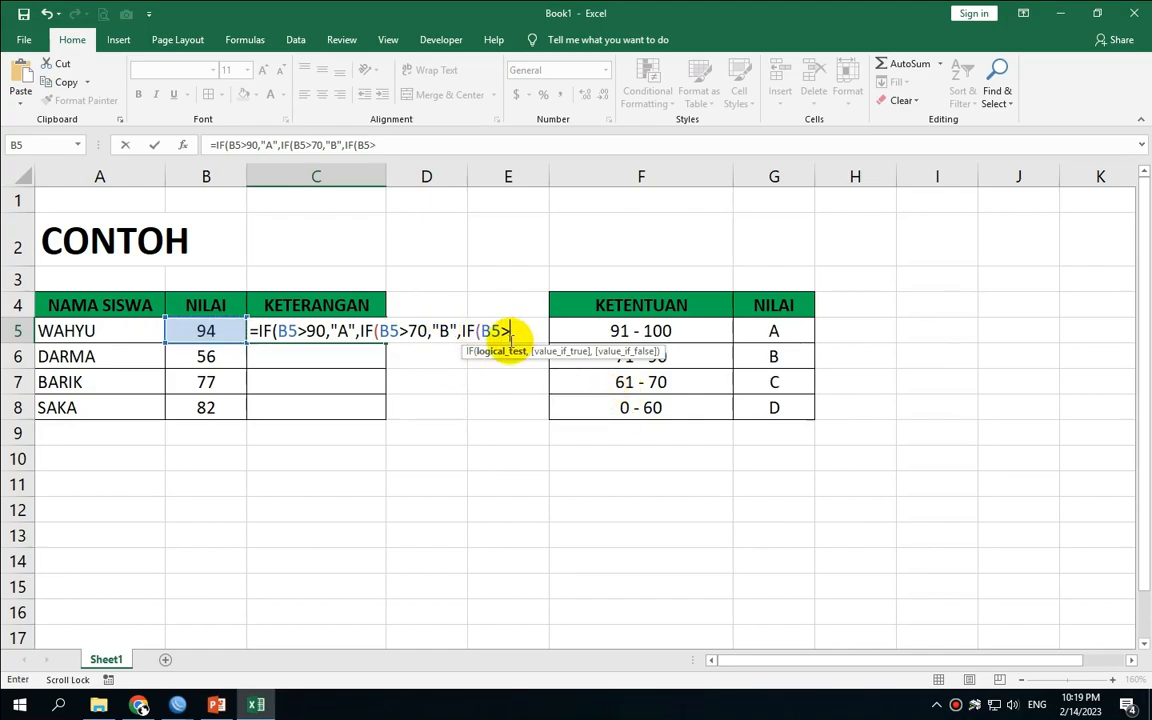
type("60,")
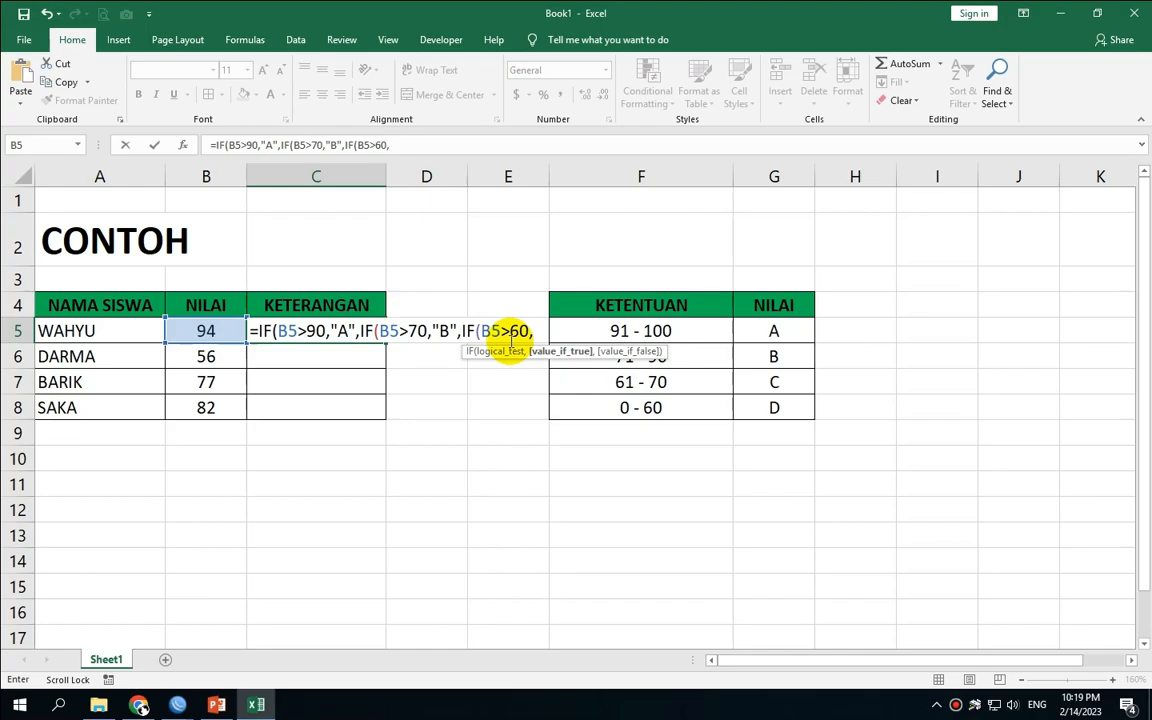
type("\"C\"")
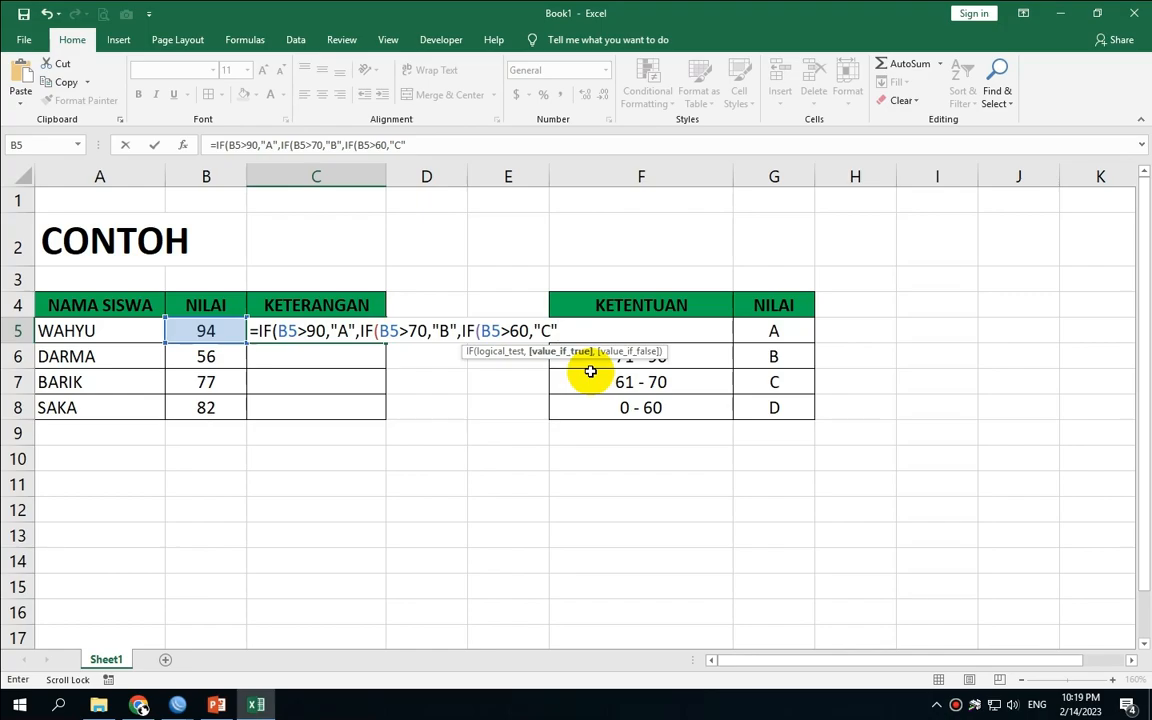
- Add "D" as the final value-if-false, close all three IF functions and enter the formula
type(",\"D")
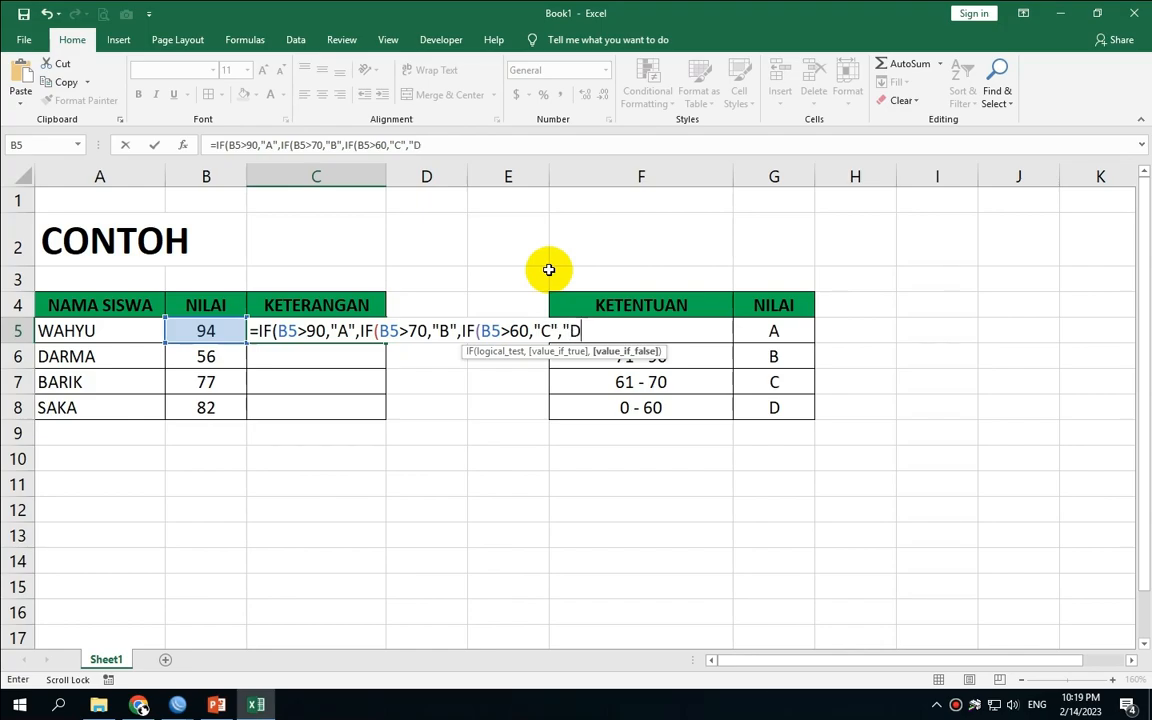
type("\")")
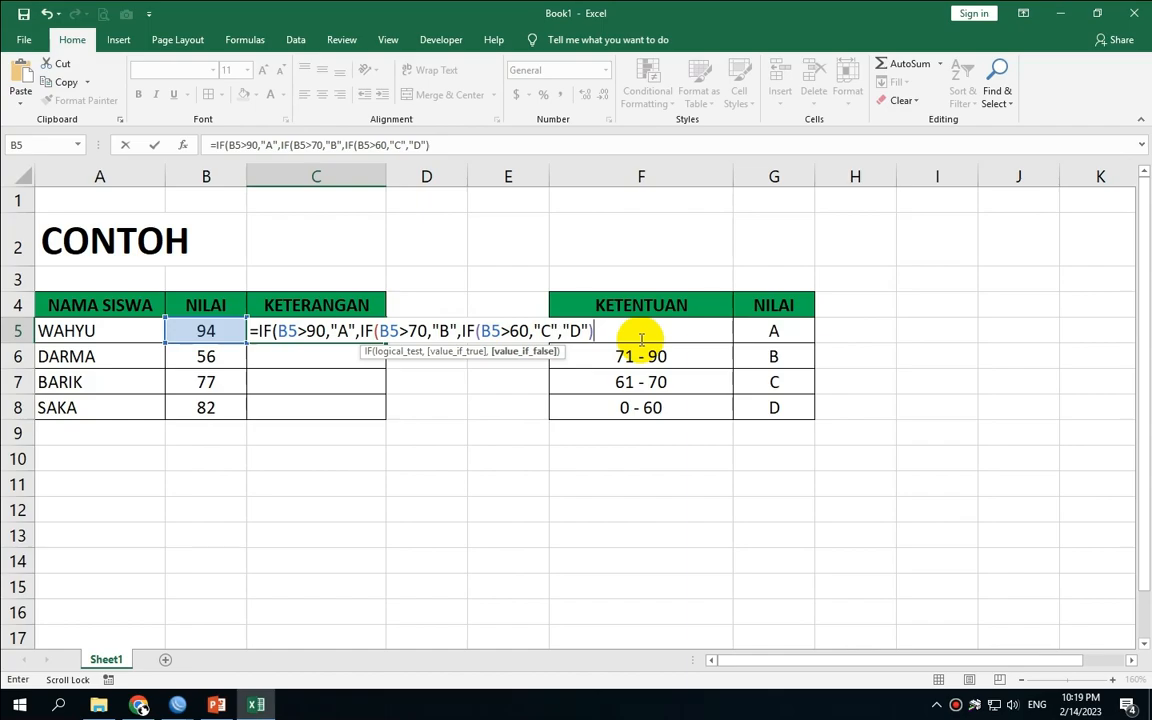
type(")")
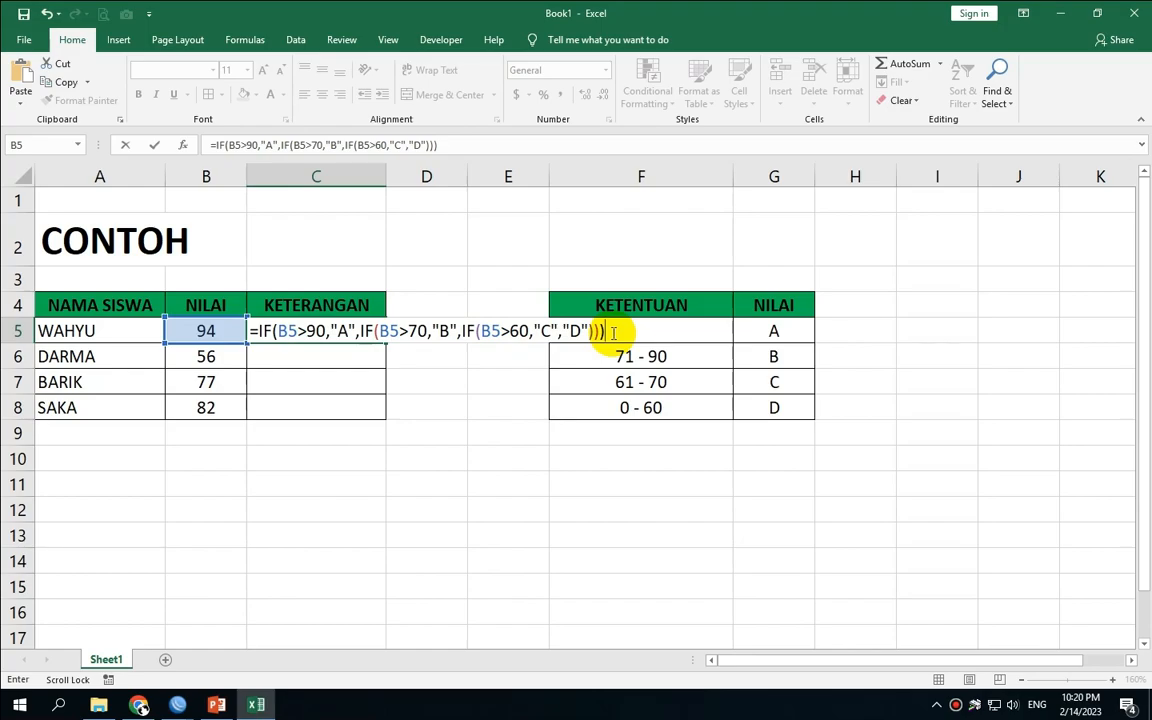
key("Return")
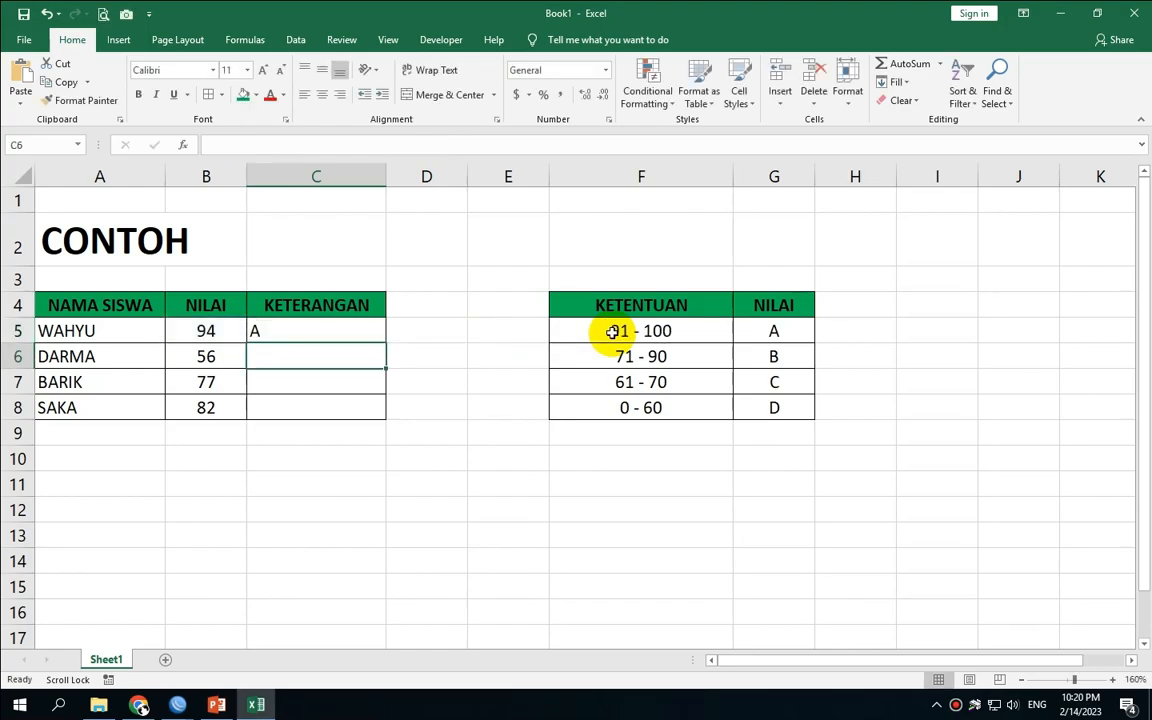
- Fill the C5 grade formula down through C8 and centre the KETERANGAN results horizontally
left_click(275, 330)
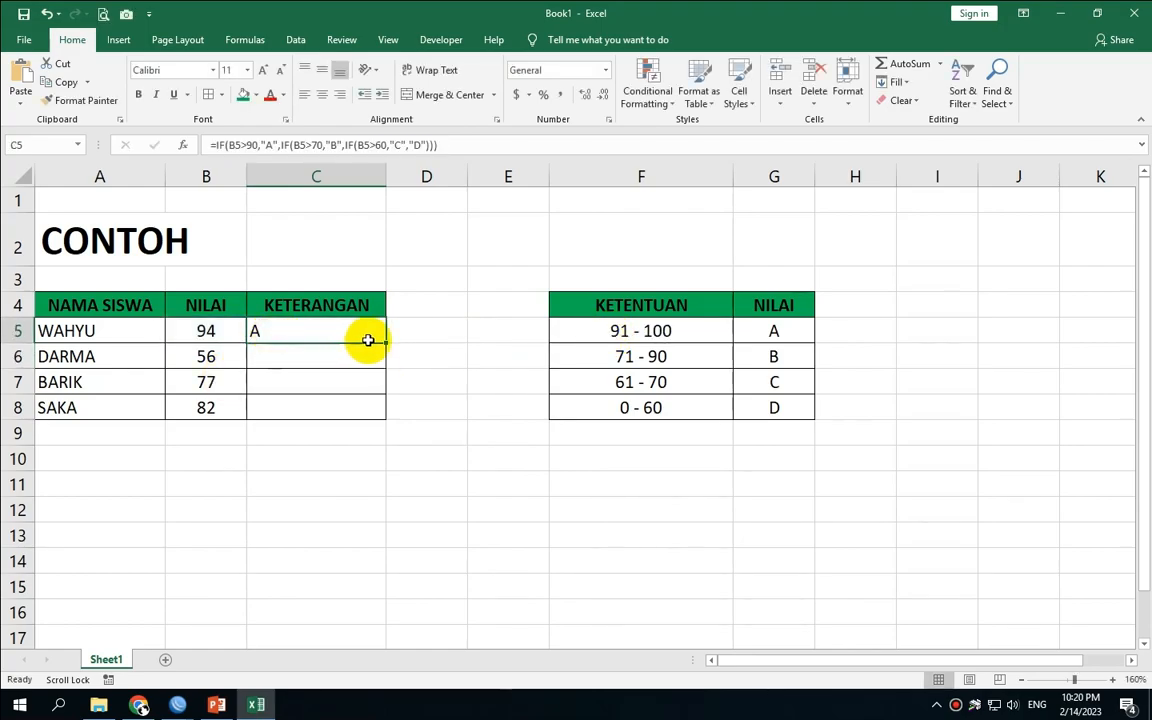
left_click_drag(387, 342, 380, 412)
left_click(322, 94)
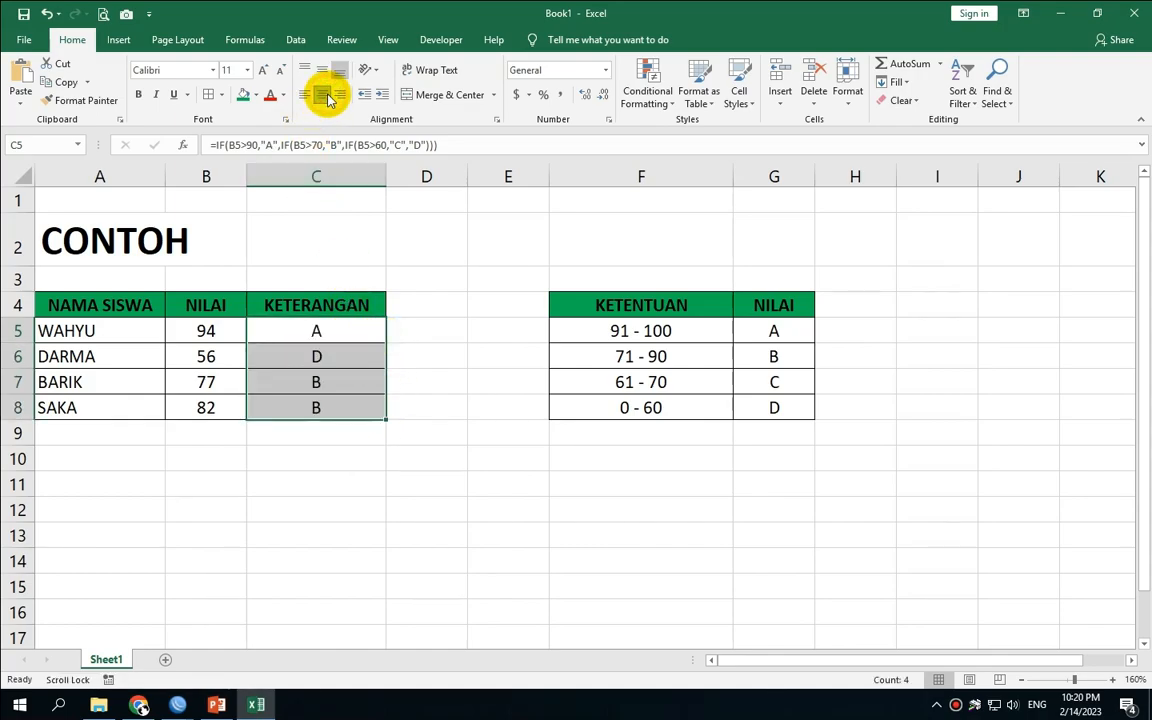
left_click(338, 354)
left_click(336, 333)
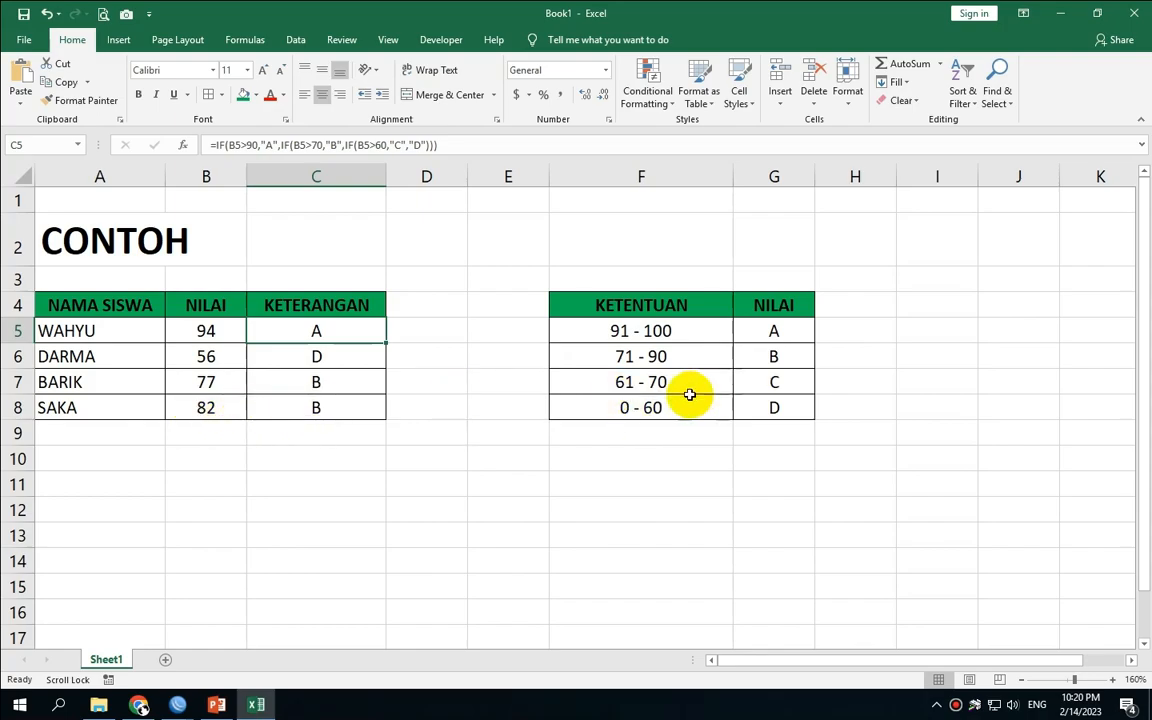
left_click(300, 403)
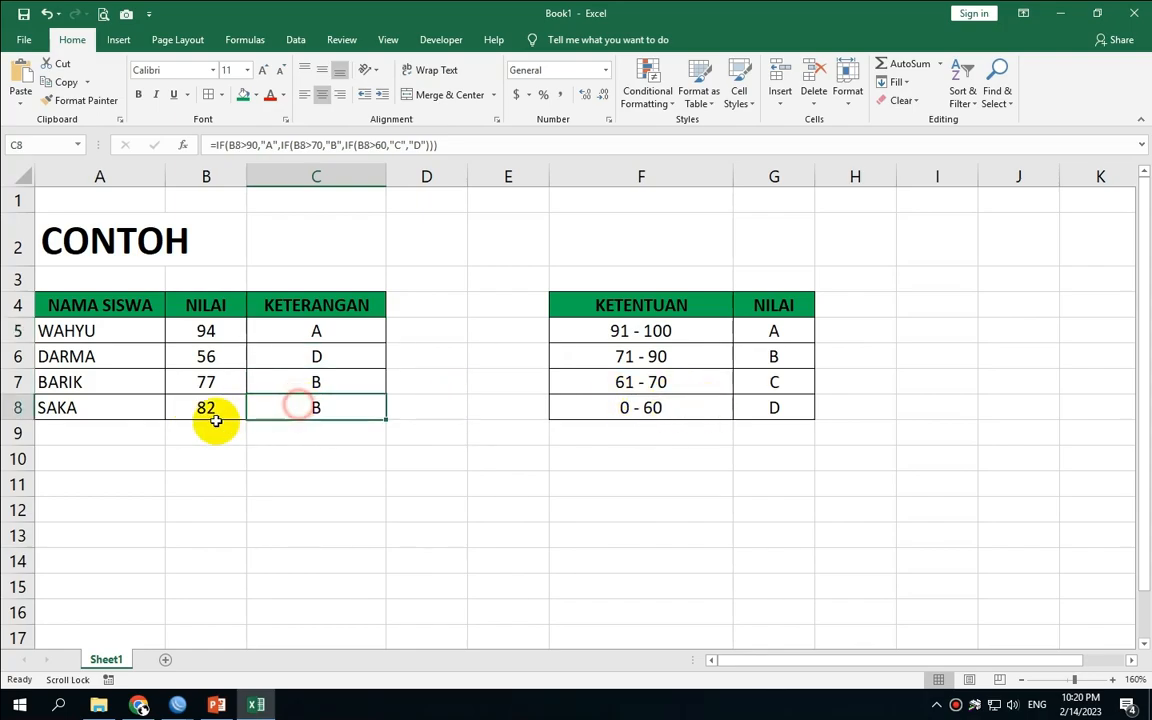
- Change the score in B6 to 80 to test the grade formula
left_click(208, 357)
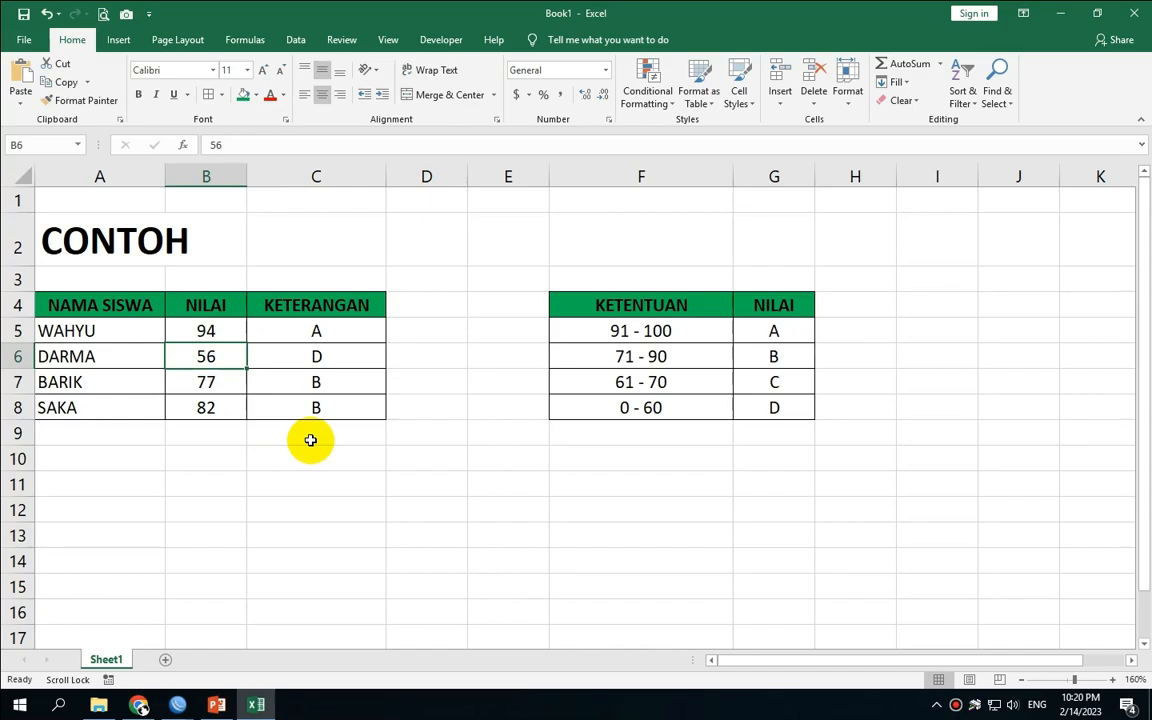
type("80")
key("Return")
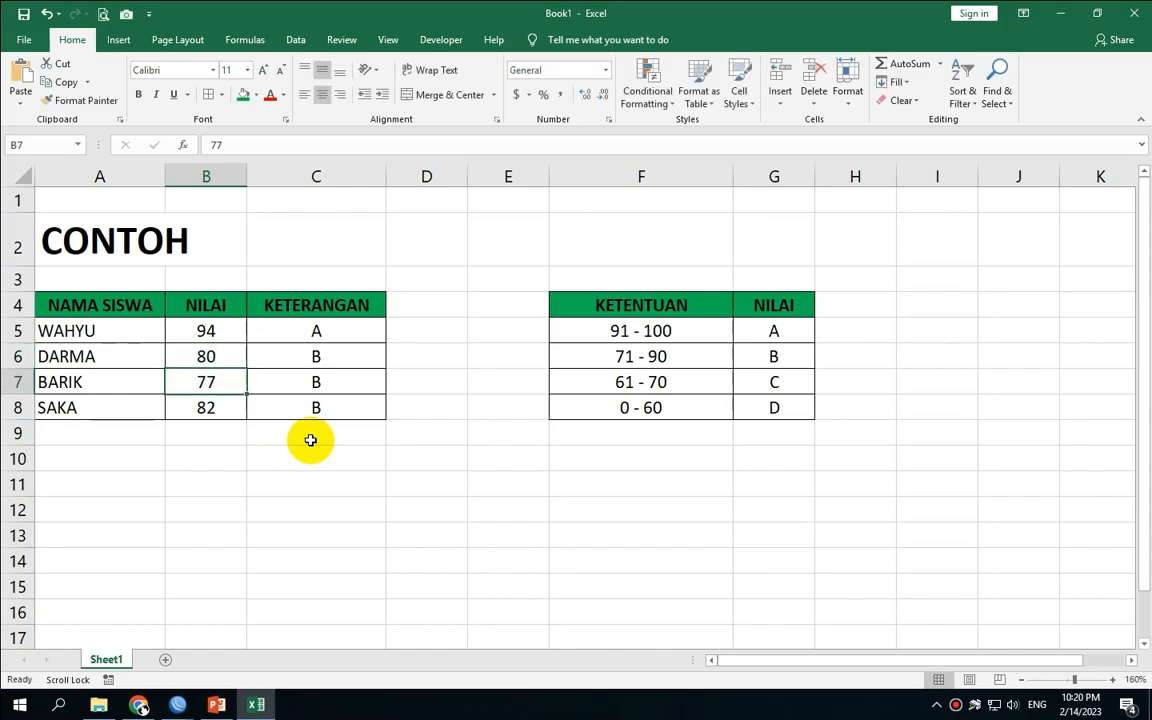
- Change the score in B5 to 60 to test the grade formula
left_click(371, 352)
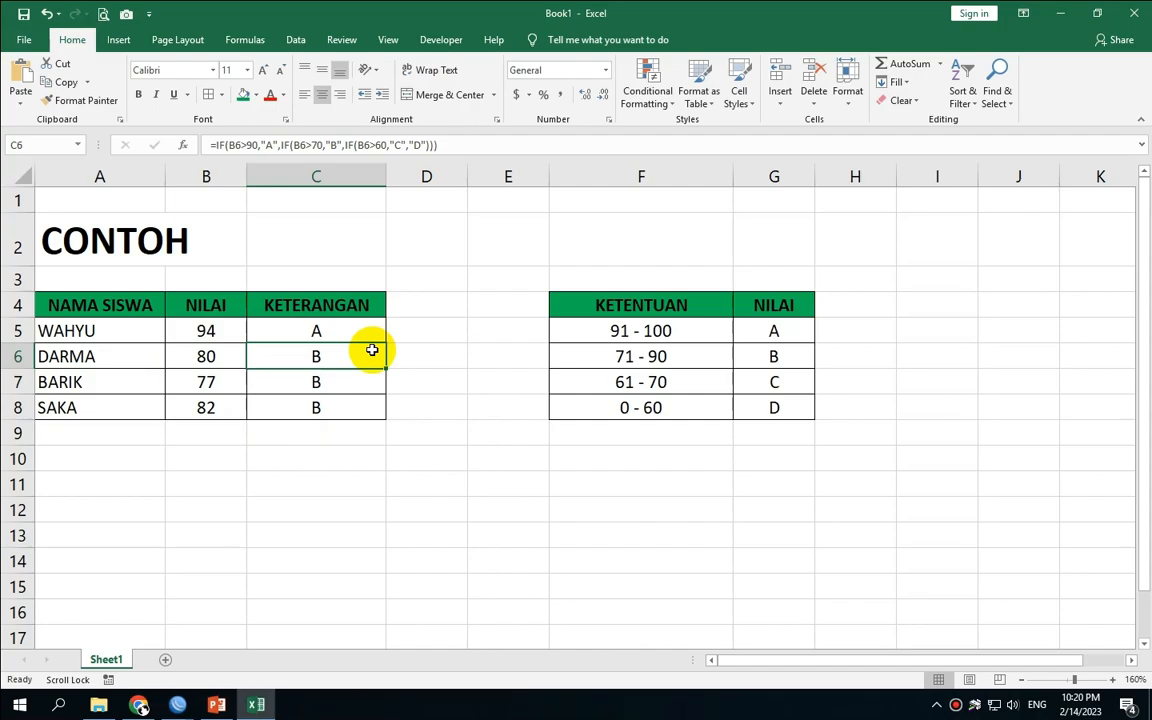
left_click(203, 330)
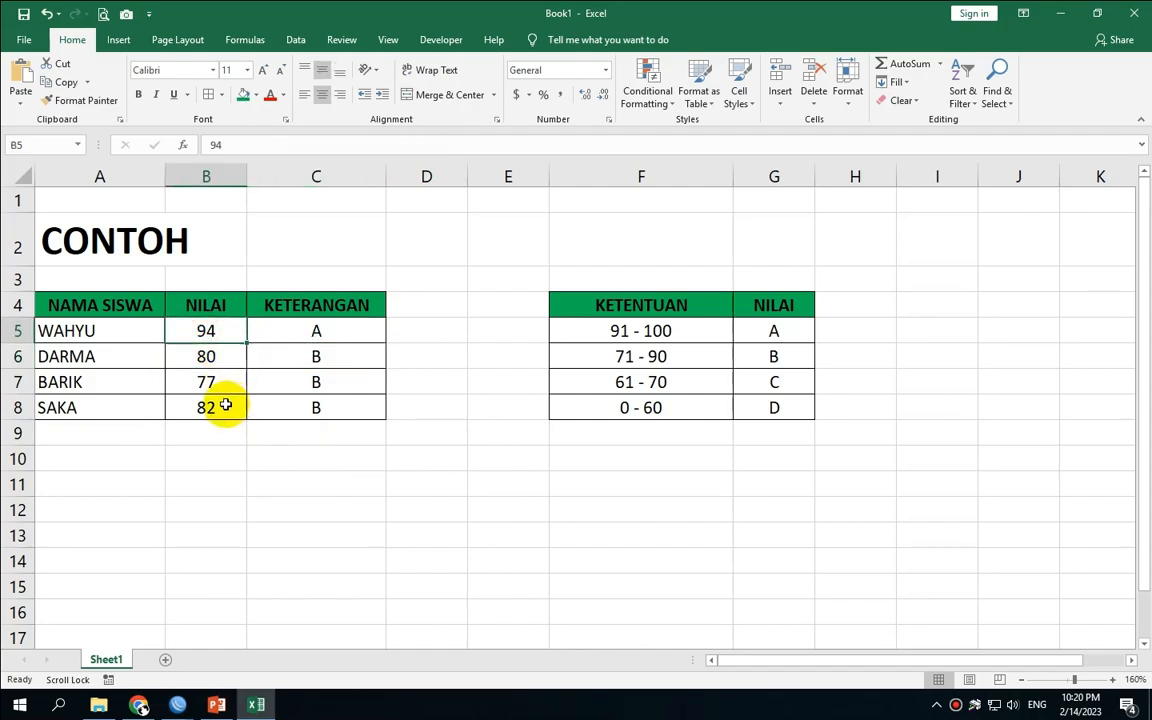
type("60")
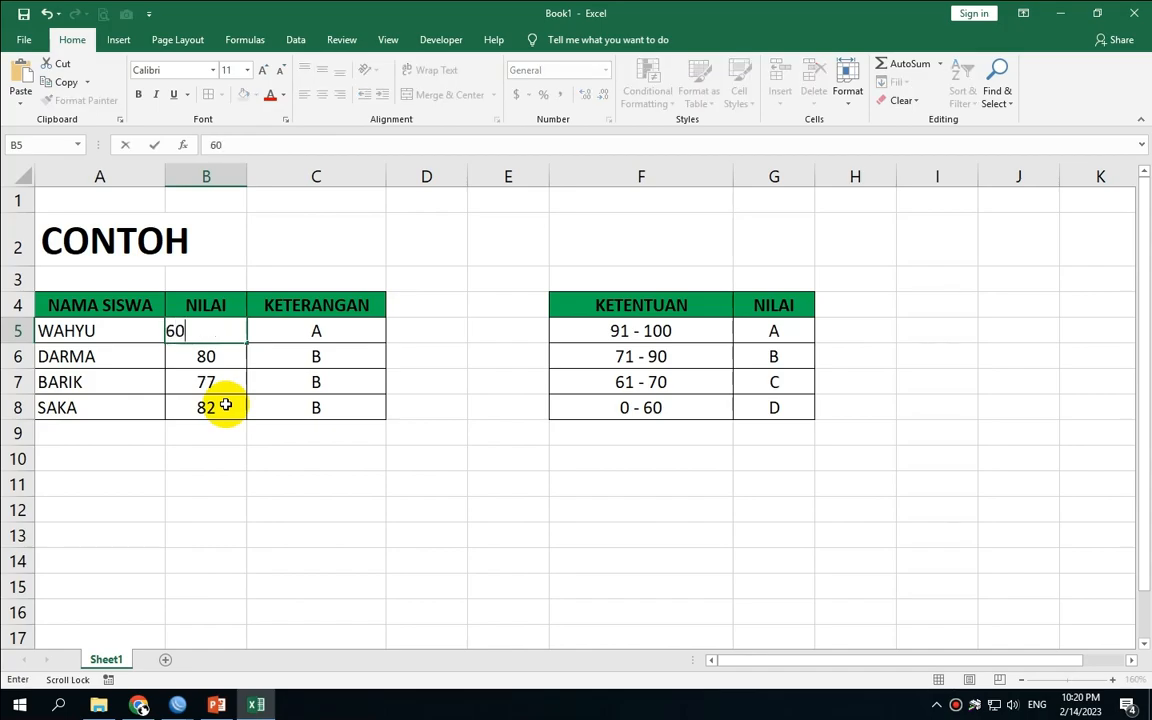
key("Return")
- Compare the grade in C5 with the 0 - 60 criterion in the KETENTUAN table and review its nested IF formula
left_click(289, 332)
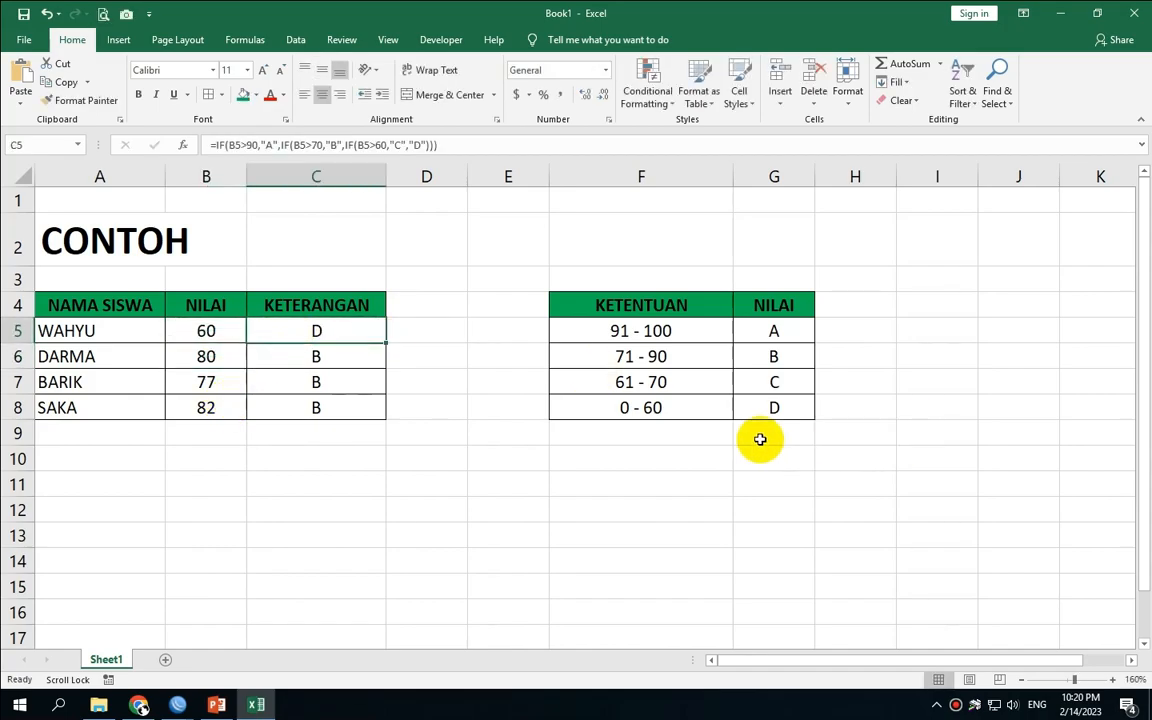
left_click(776, 407)
left_click(640, 410)
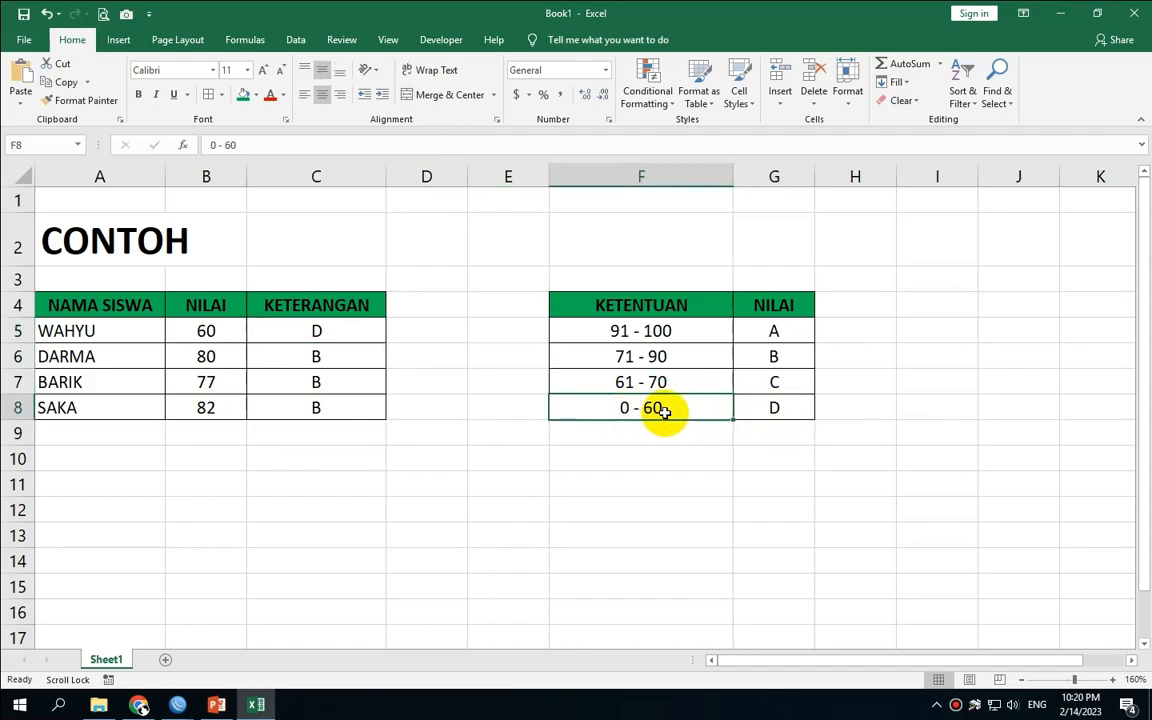
left_click(343, 330)
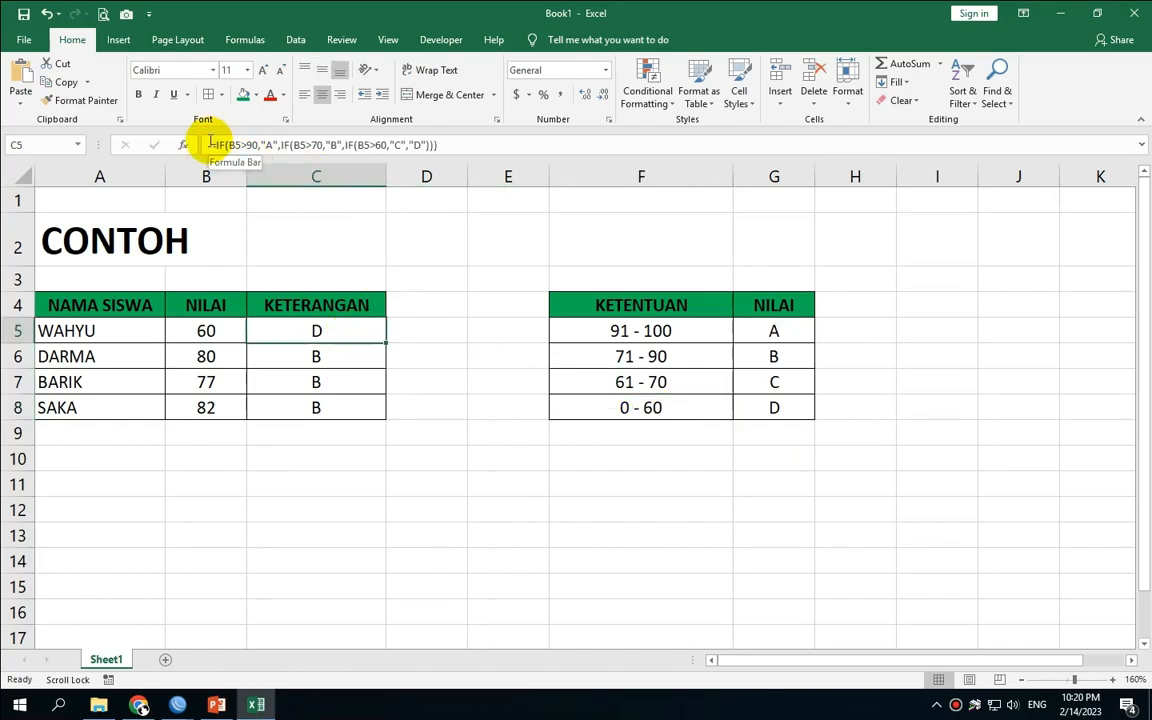
left_click(210, 145)
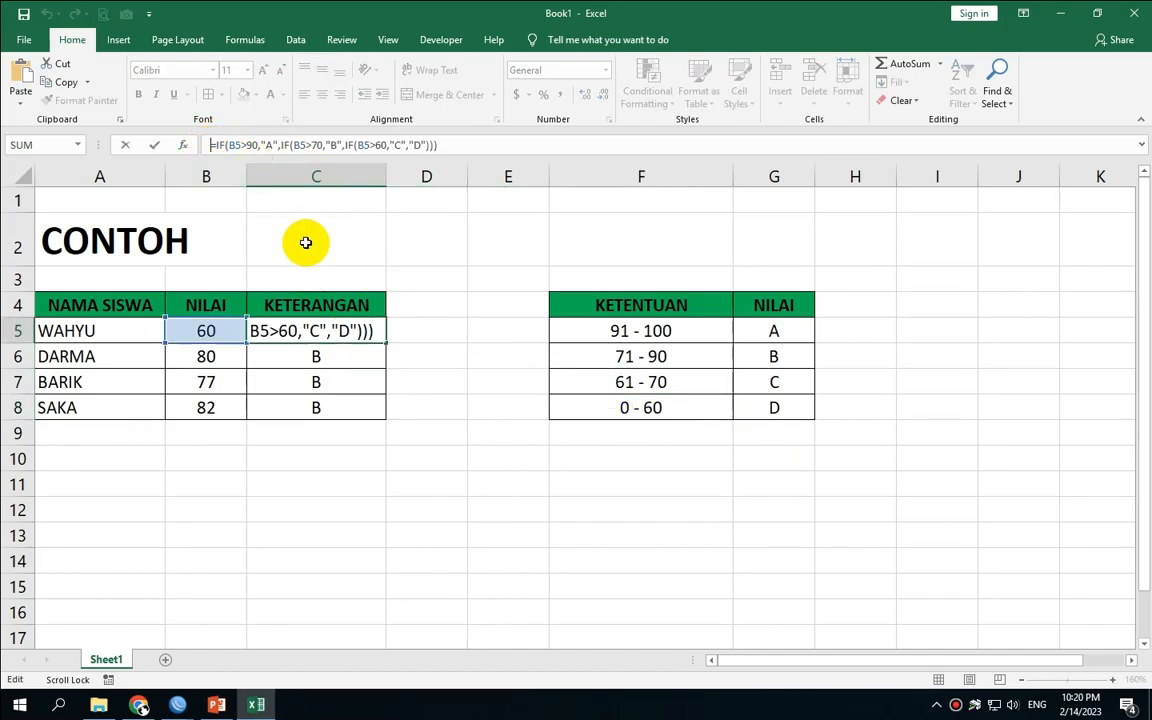
left_click_drag(213, 145, 229, 145)
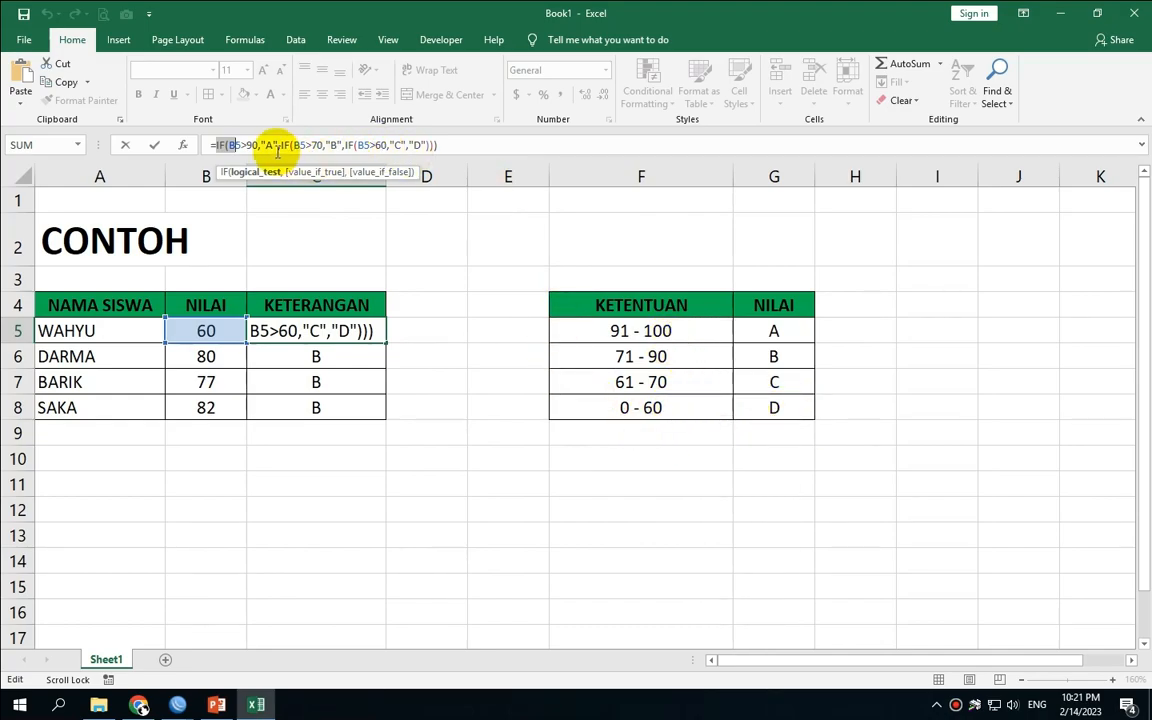
key("ctrl+Return")
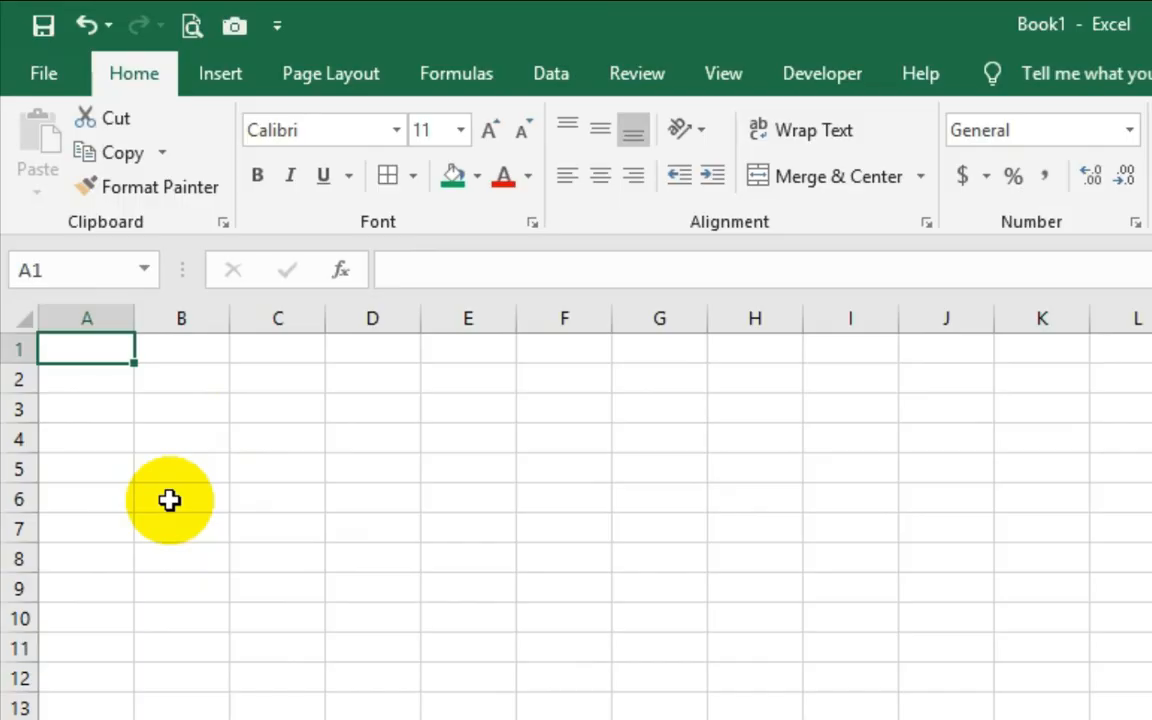
- Enter the title "DATA NILAI RAPORT SEMESTER GENAP" in A1 of the blank sheet
type("DATA NILAI RAP")
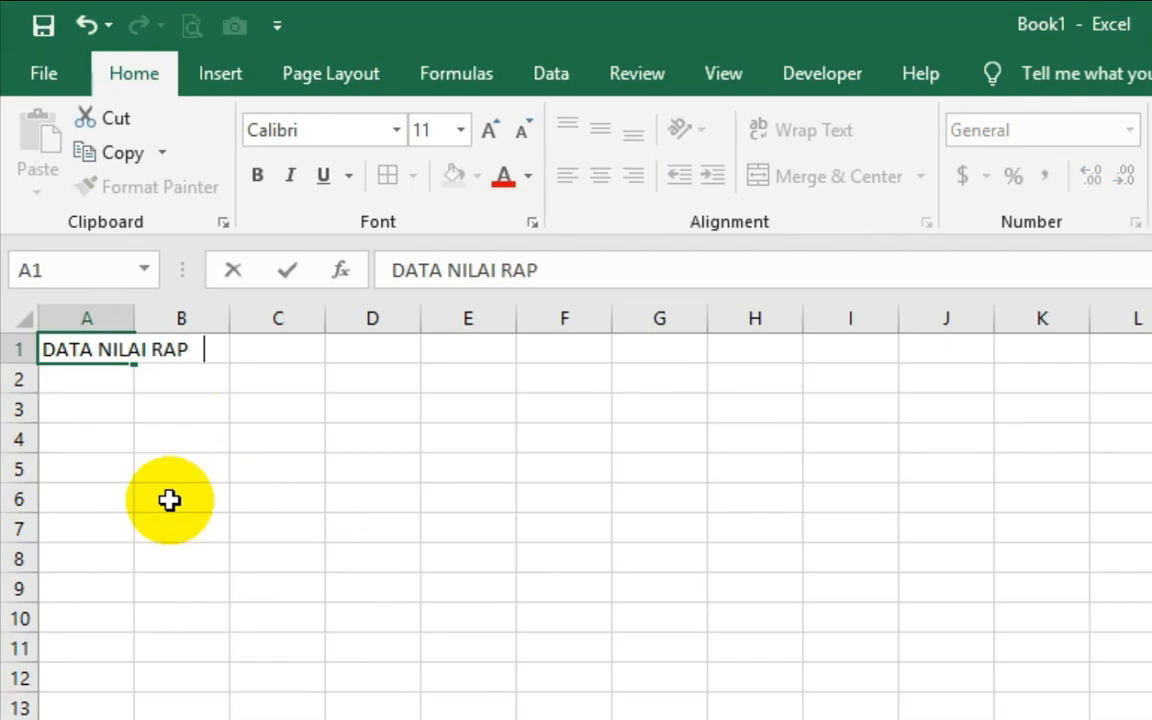
type("ORT SEME")
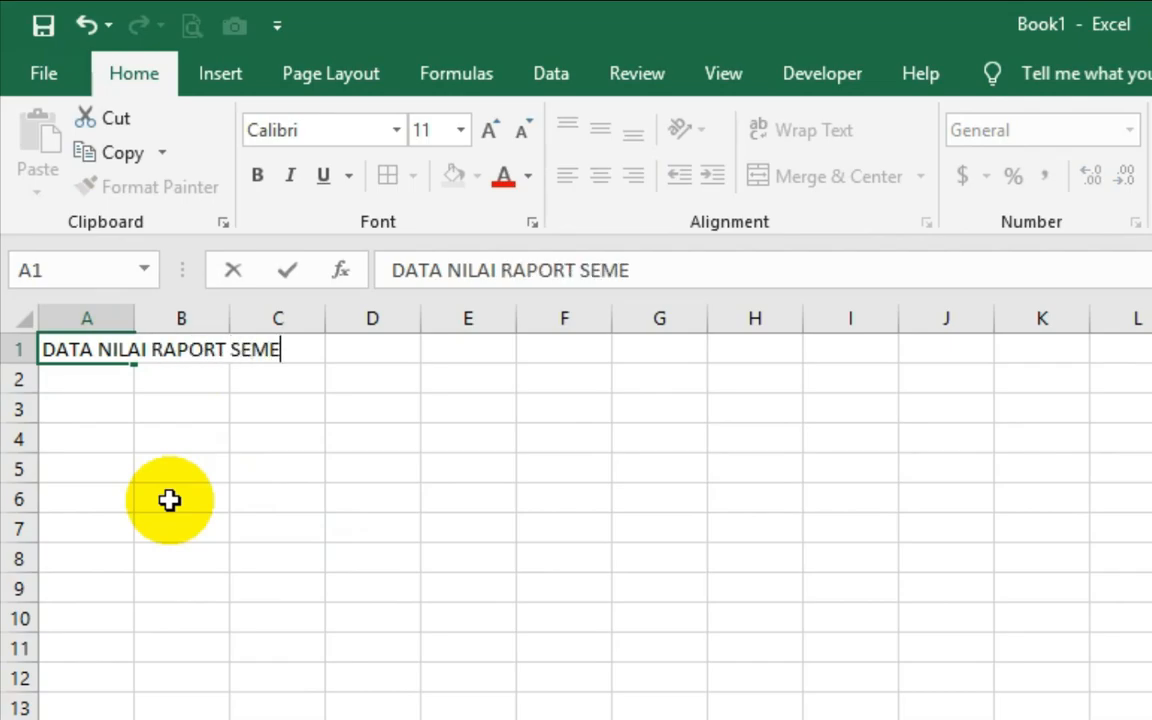
type("STER GENAP")
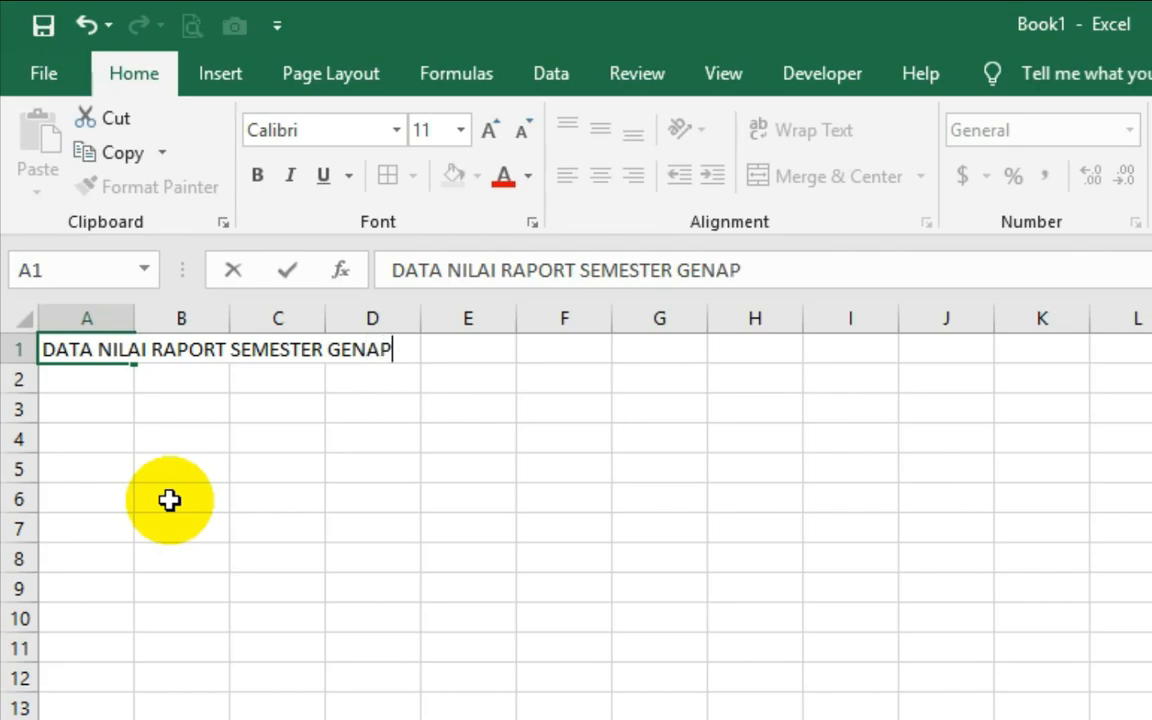
key("Return")
- Enter the subtitle lines "KELAS X SEMUA JURUSAN" in A2 and "TAHUN 2023" in A3
type("KELAS X")
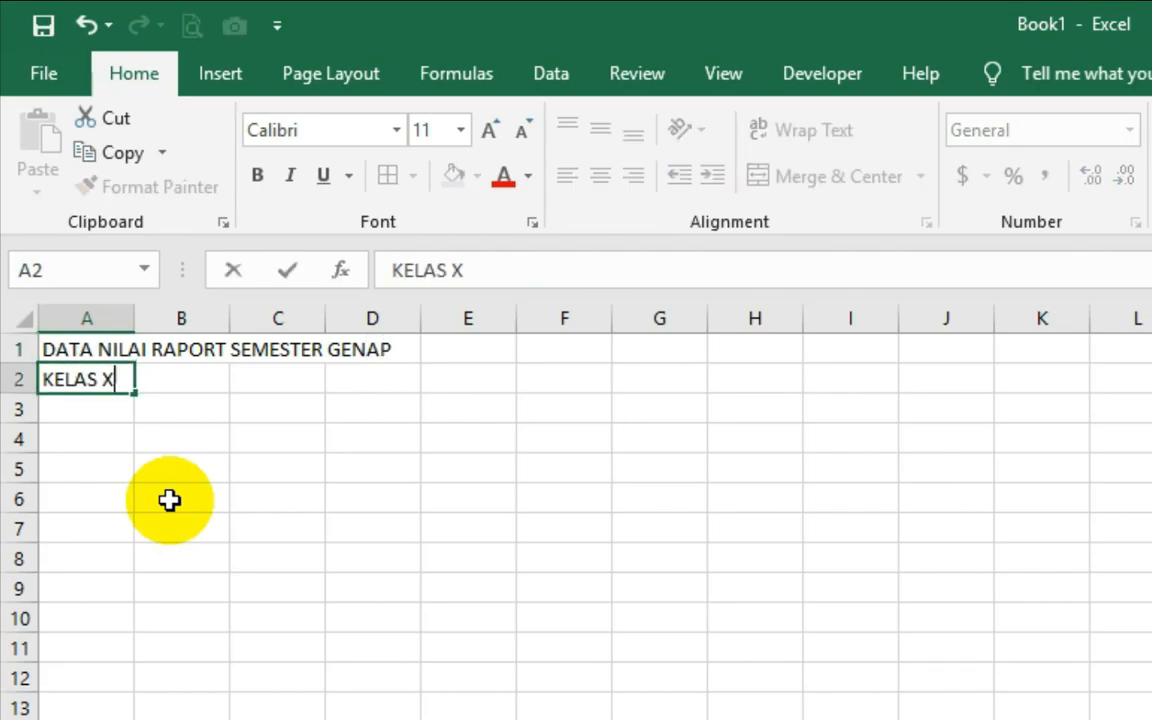
type(" SEMUA JUR")
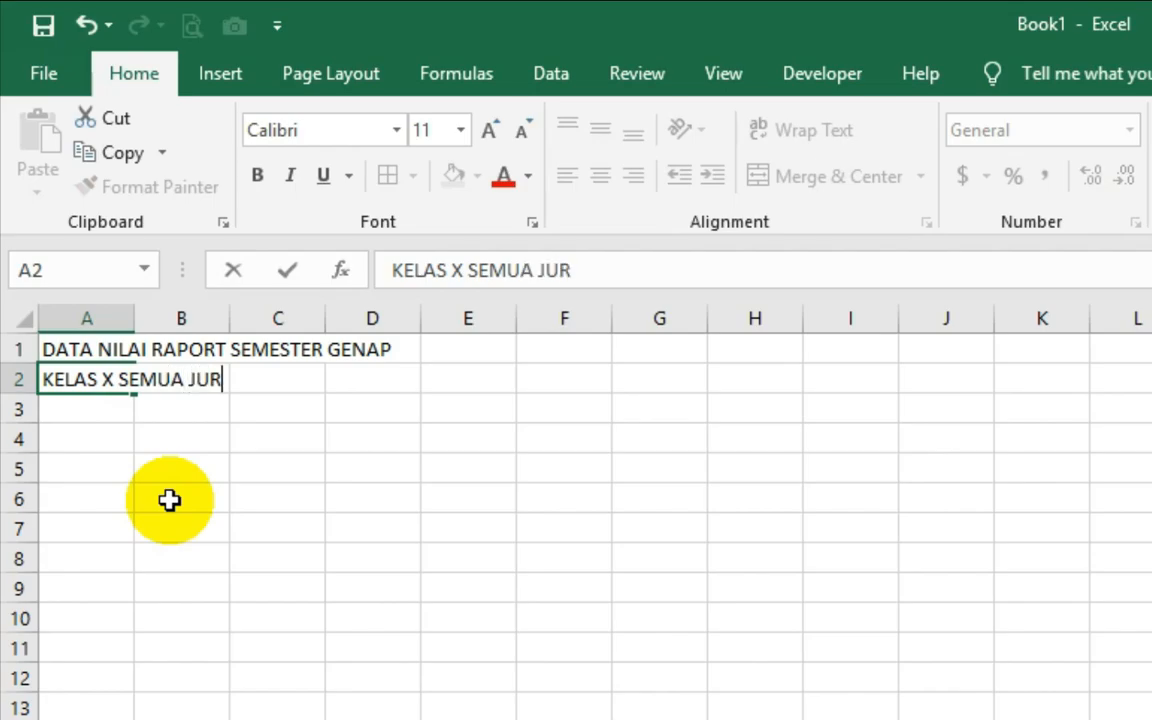
type("USAN")
key("Return")
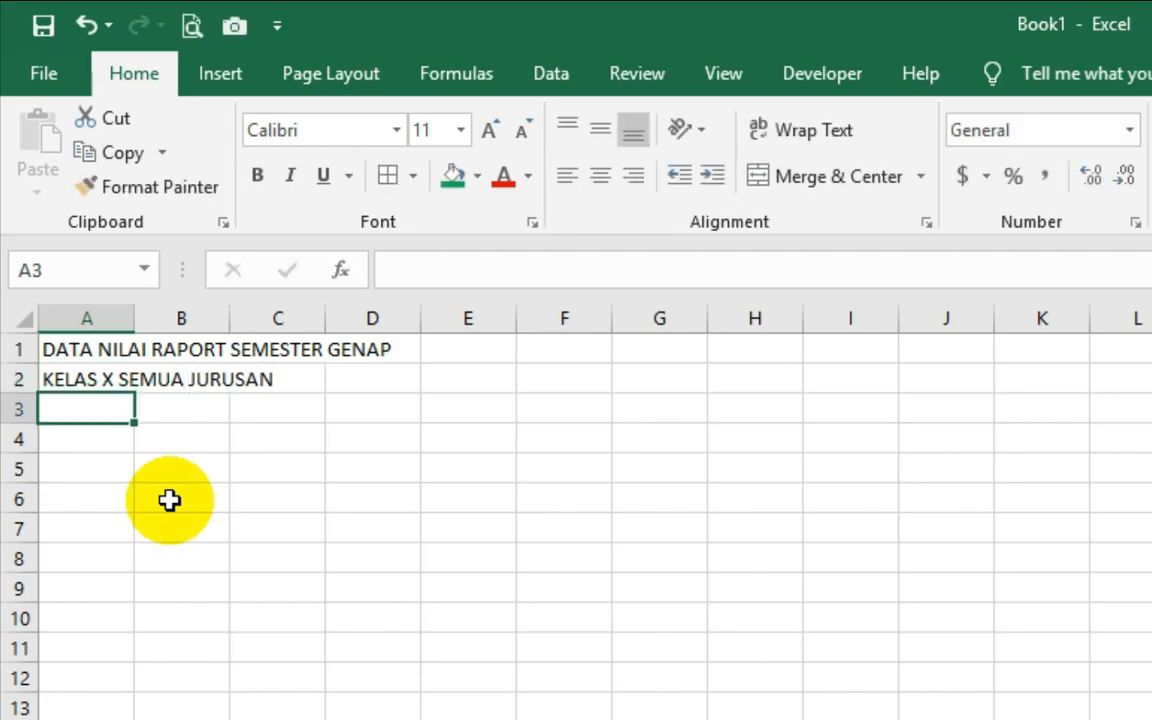
type("TAHUN")
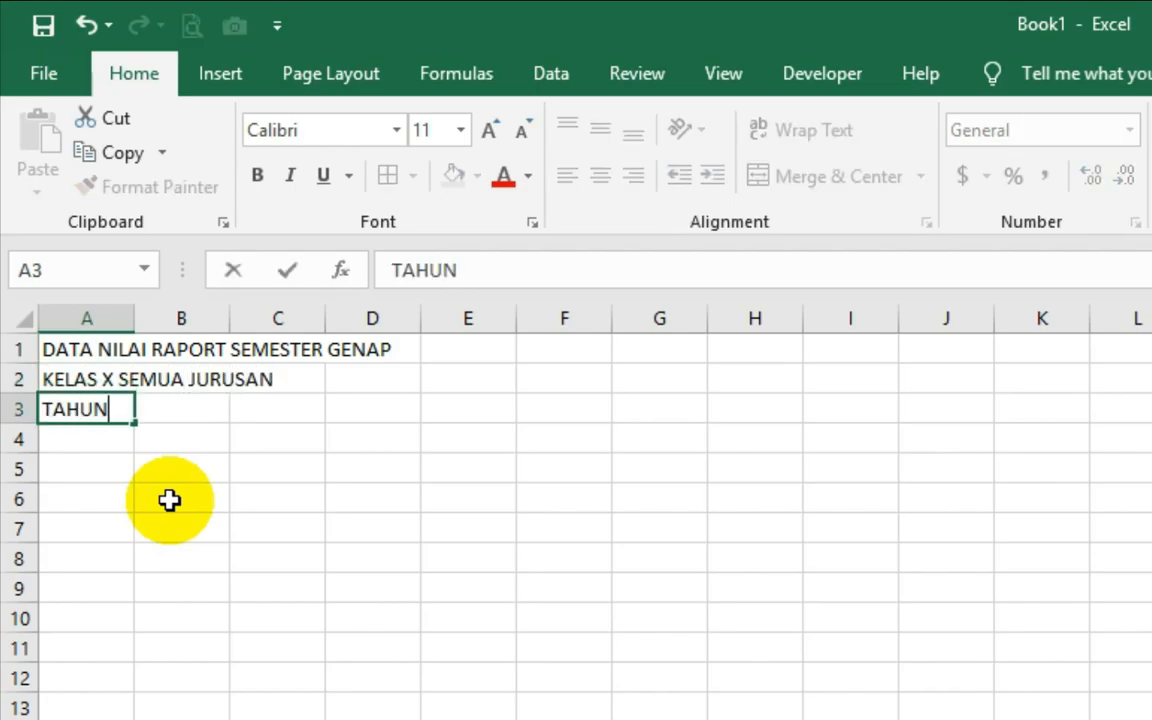
type(" 2023")
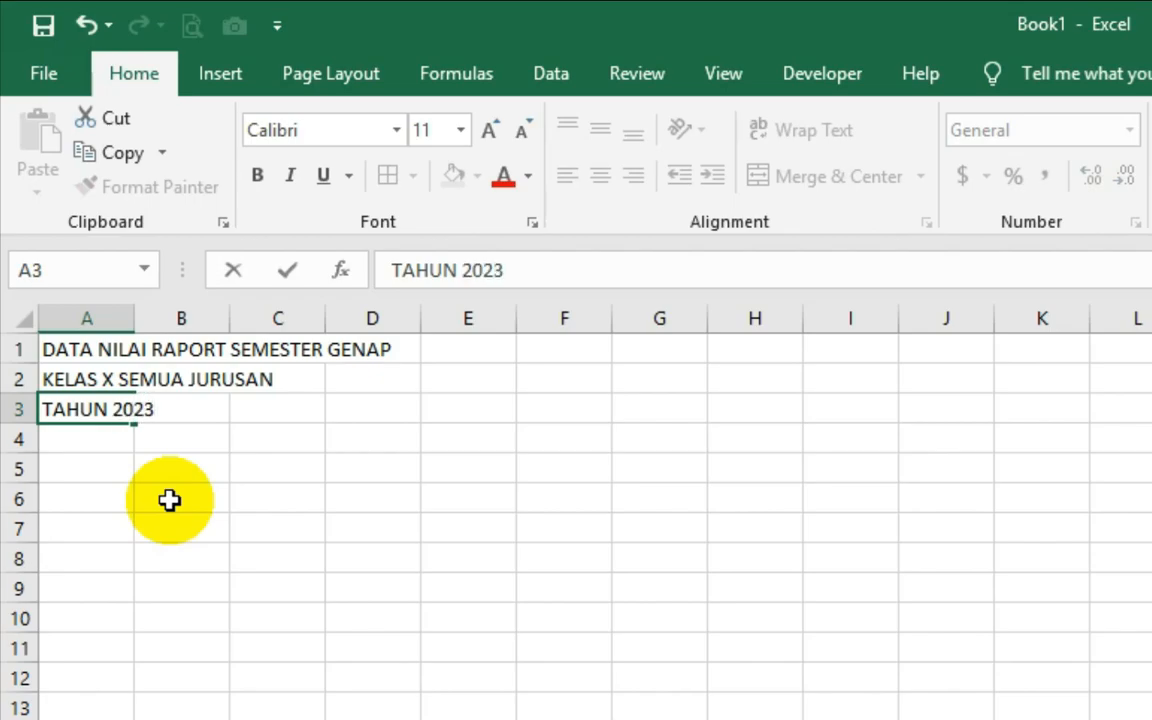
key("Return")
key("Return")
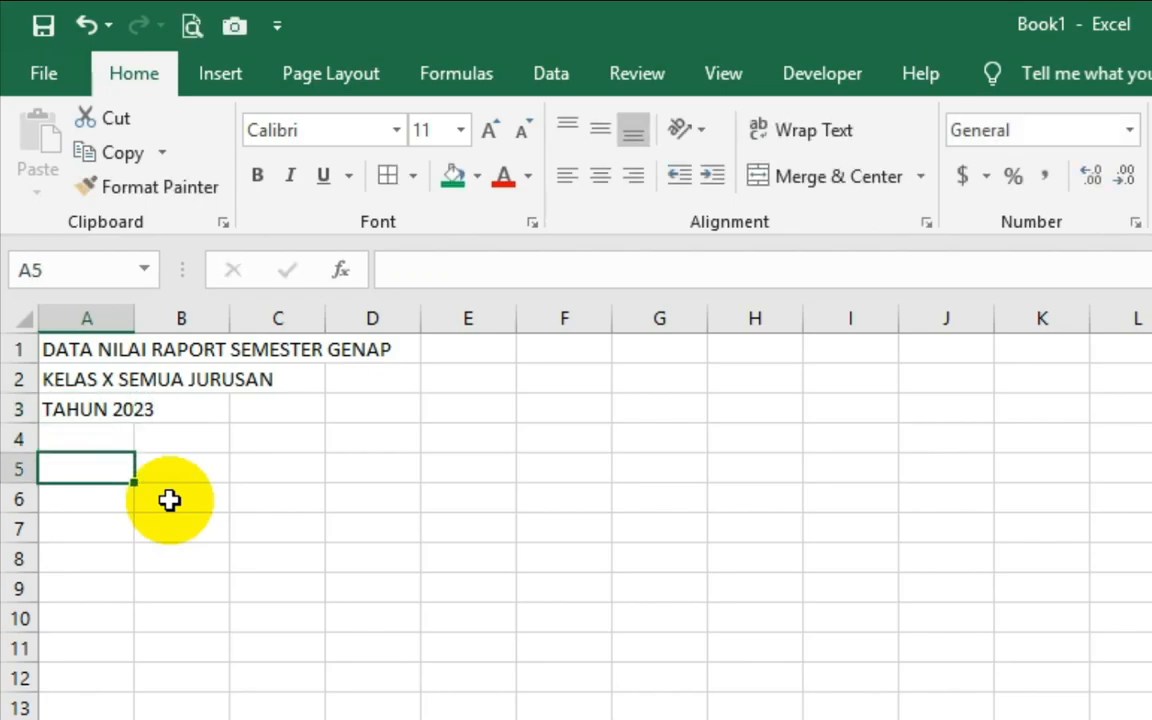
- Enter the column headings NO, NAMA SISWA and JENIS KELAMIN in A5, B5 and C5
type("NO")
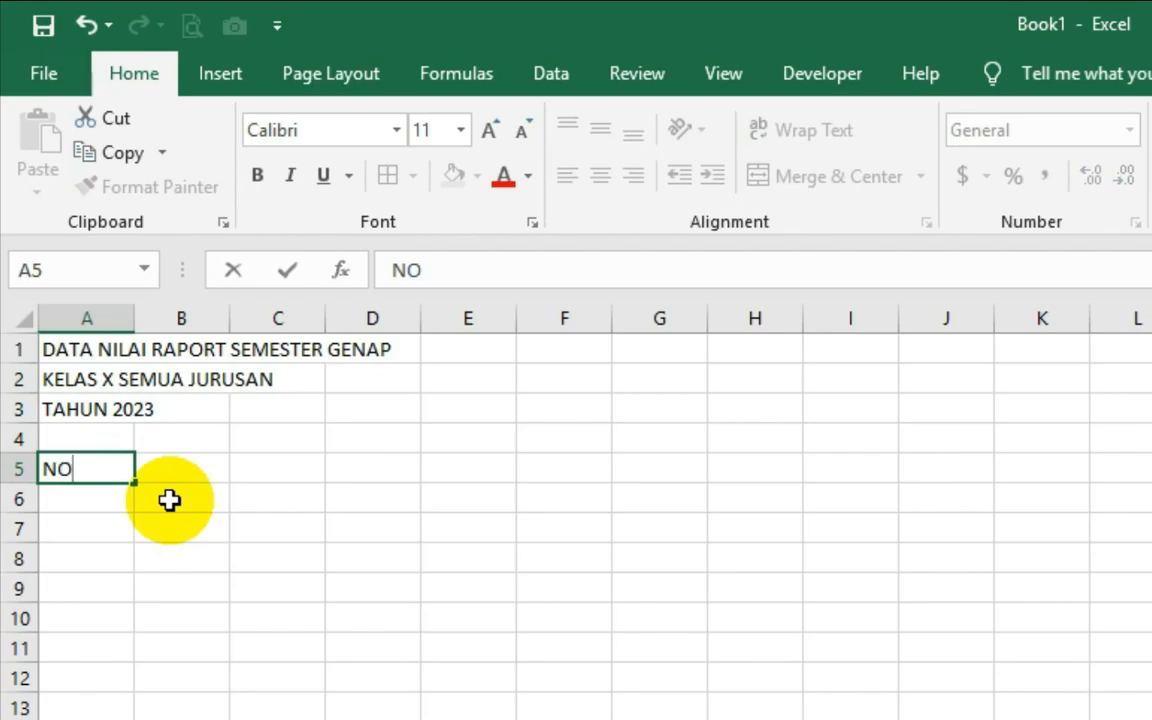
key("Tab")
type("NAMA SISWA")
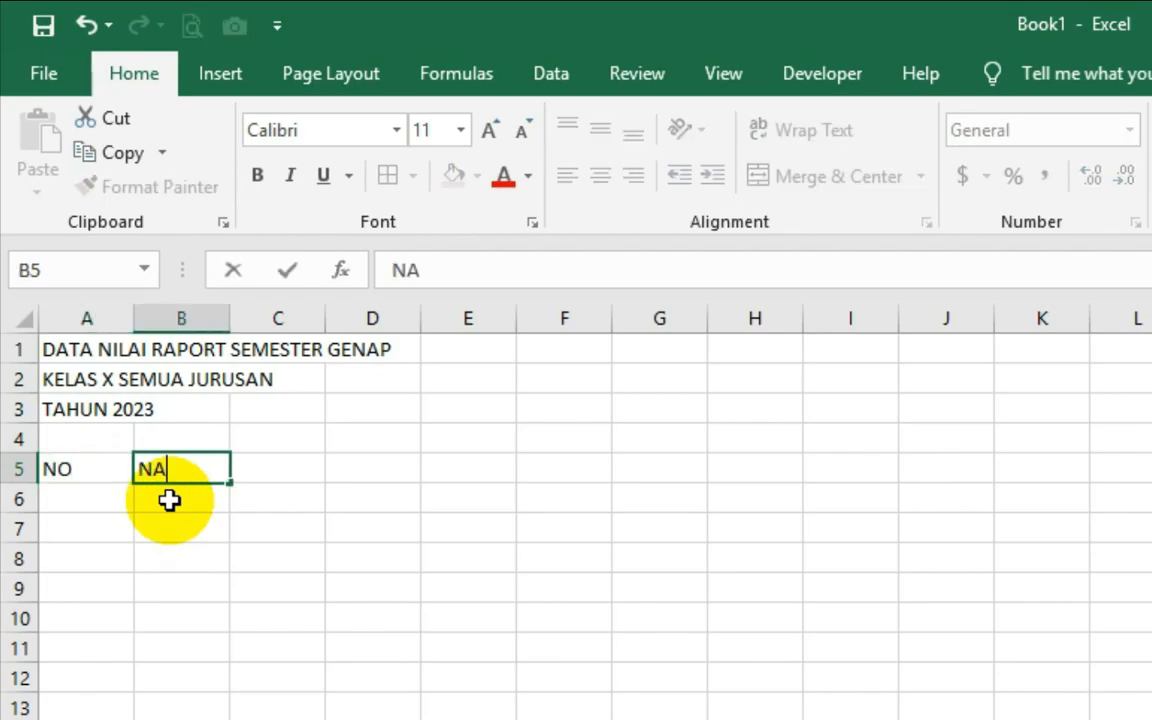
key("Tab")
type("JENIS KELAMIN")
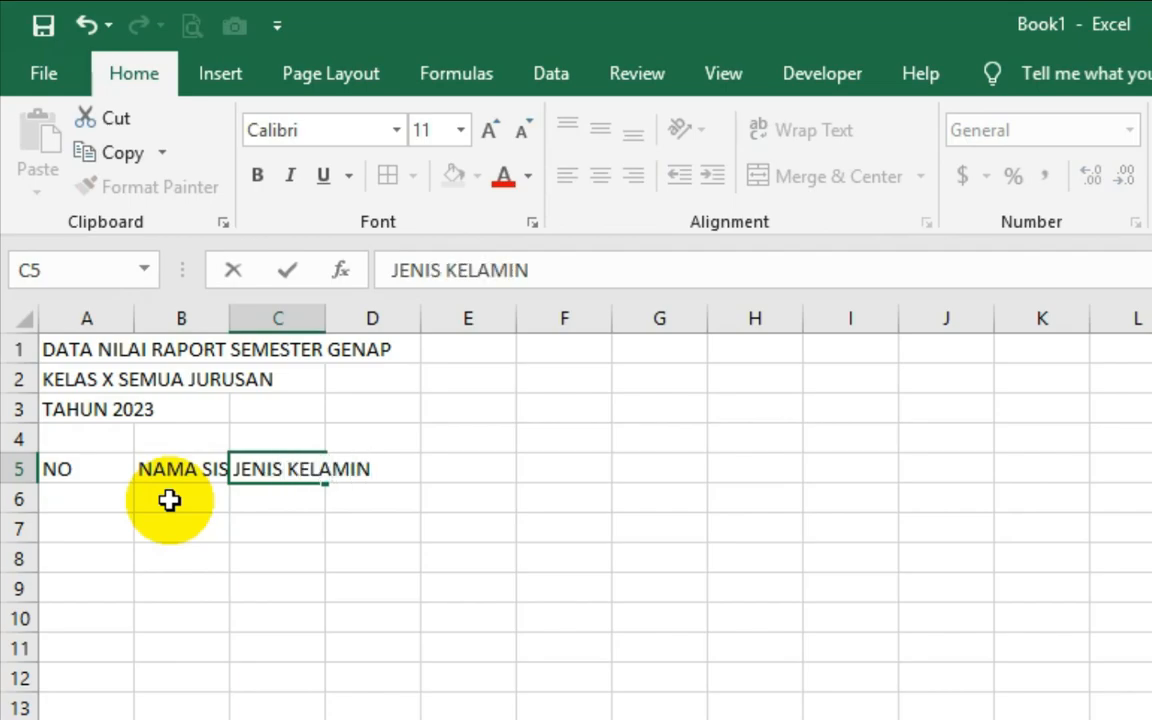
key("Tab")
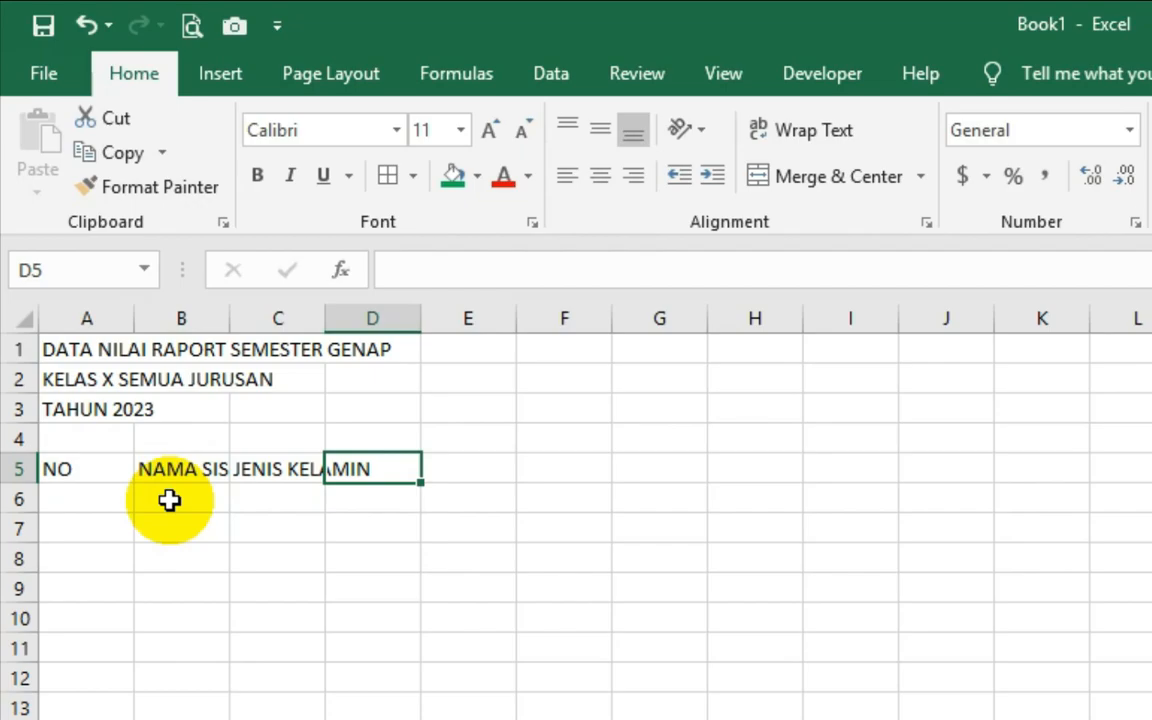
- Widen columns B and C to fit their headings, and widen column D slightly
left_click_drag(232, 318, 281, 317)
left_click_drag(379, 317, 431, 317)
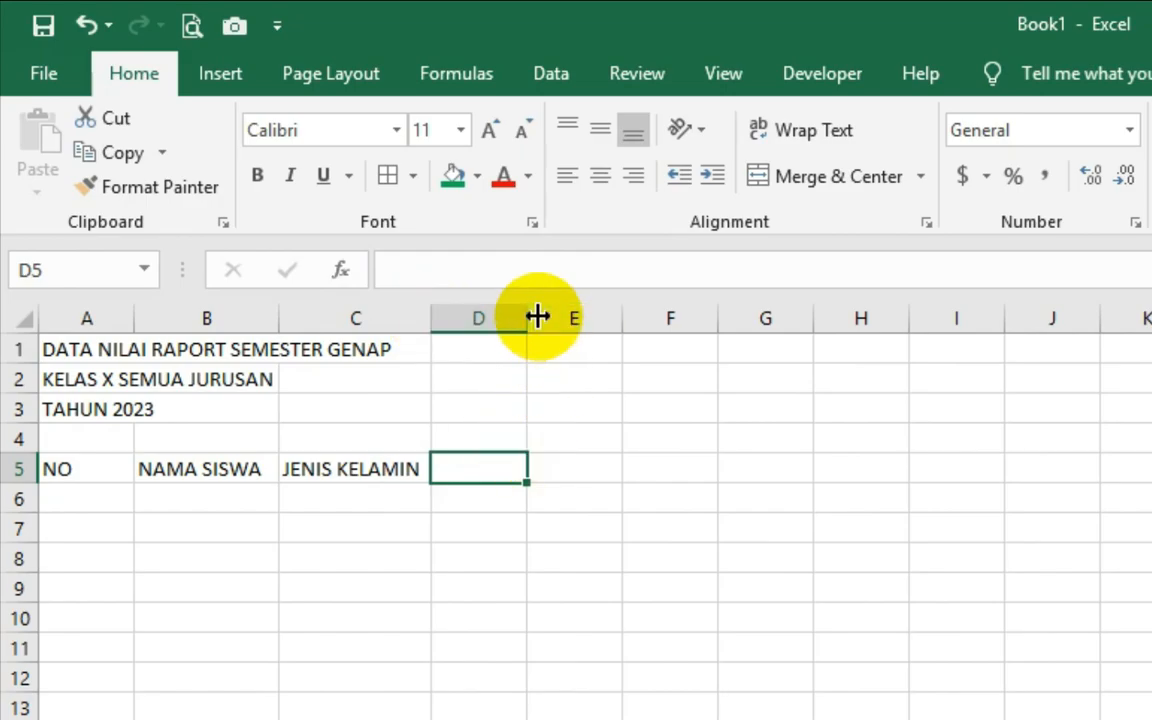
left_click_drag(527, 316, 542, 317)
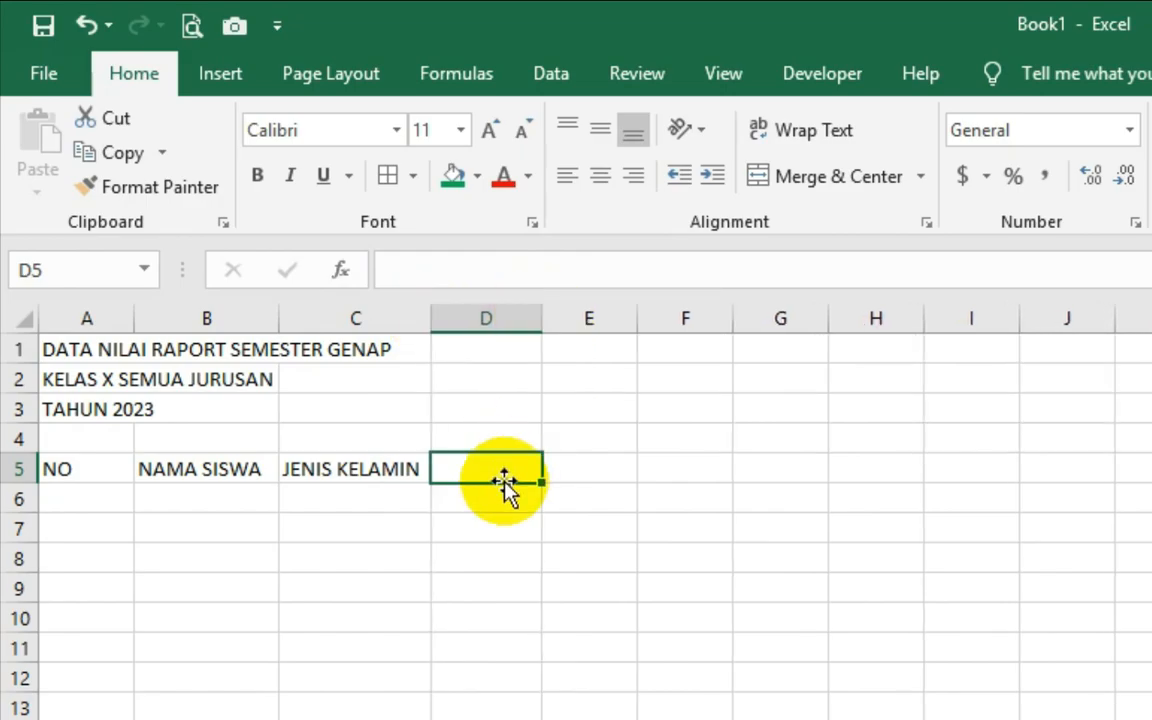
- Enter the heading SKOR in D5
double_click(506, 482)
type("R")
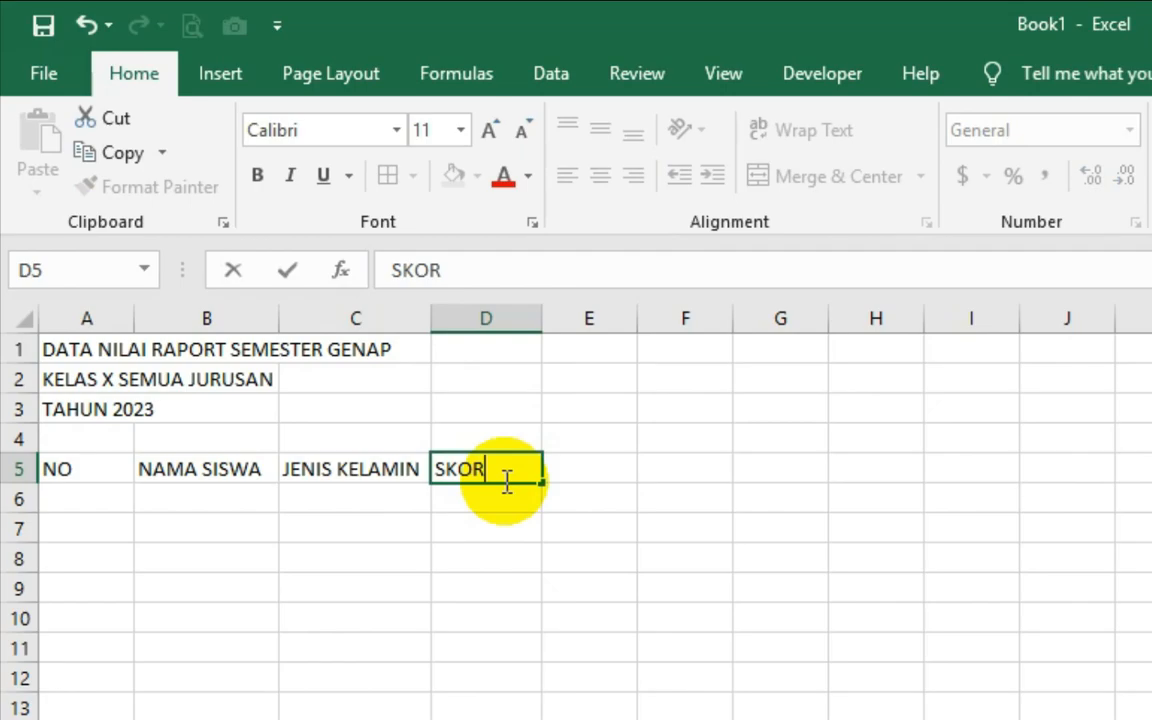
key("Return")
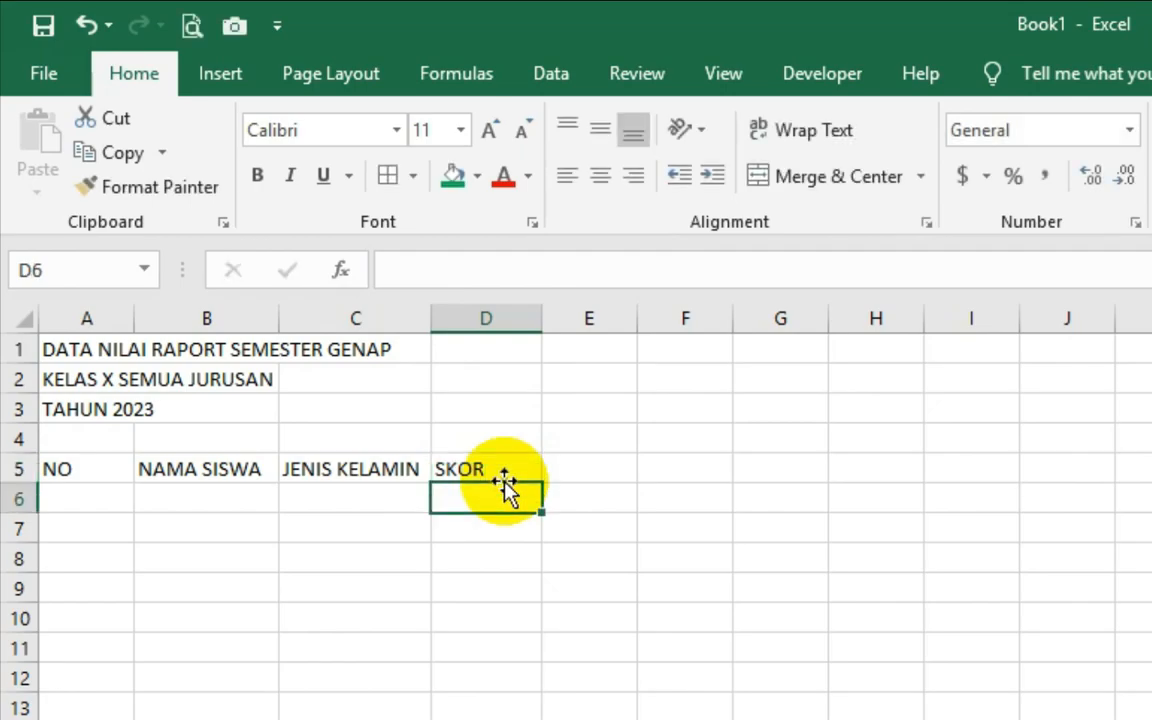
- Enter the subject heading "B. INDONESIA" in D6 and widen column D to fit it
type("B. ")
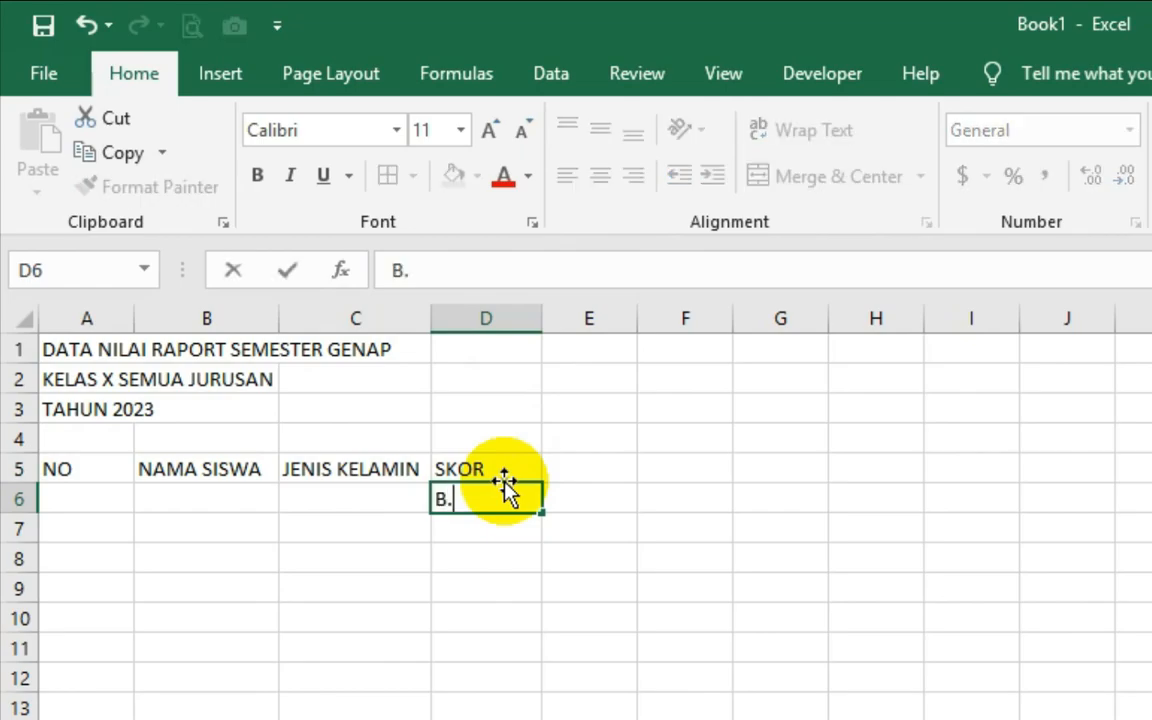
type("INDONE")
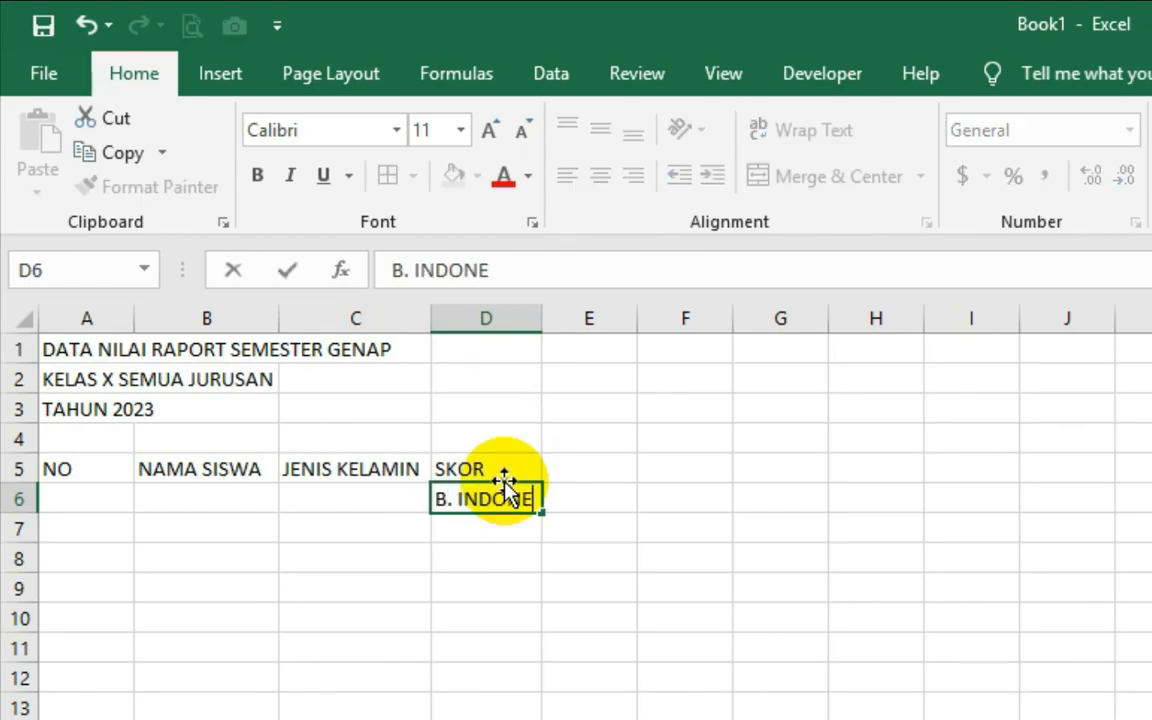
type("SIA")
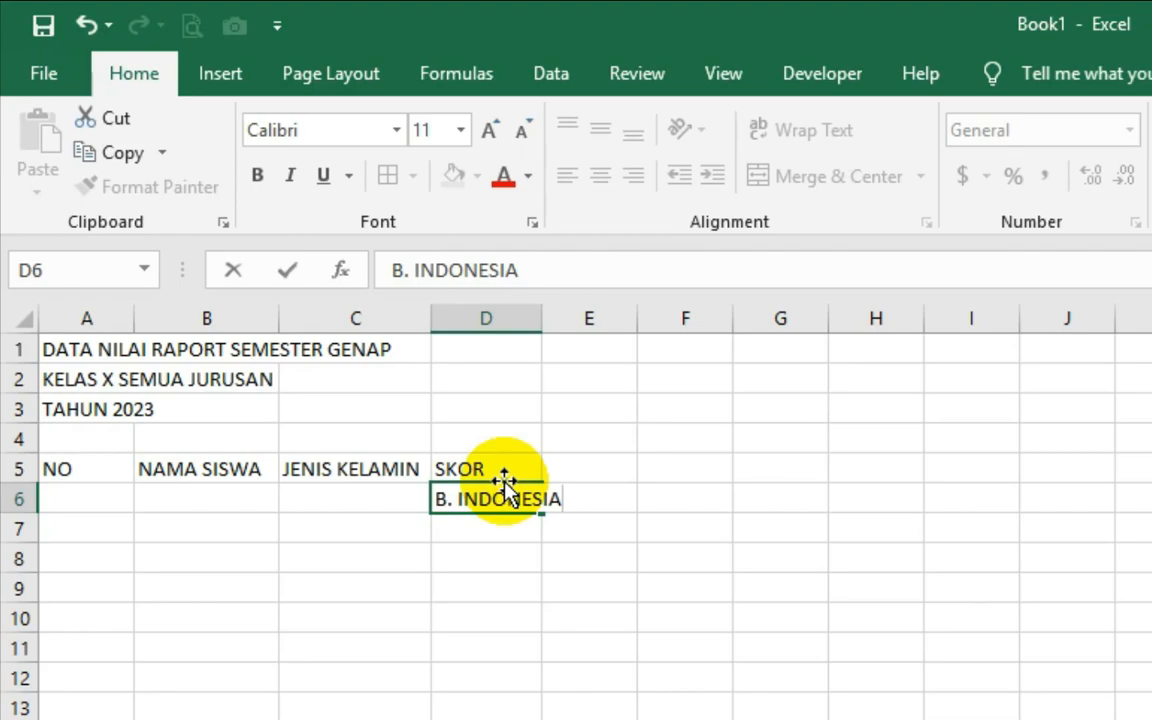
left_click(547, 320)
left_click_drag(545, 323, 576, 326)
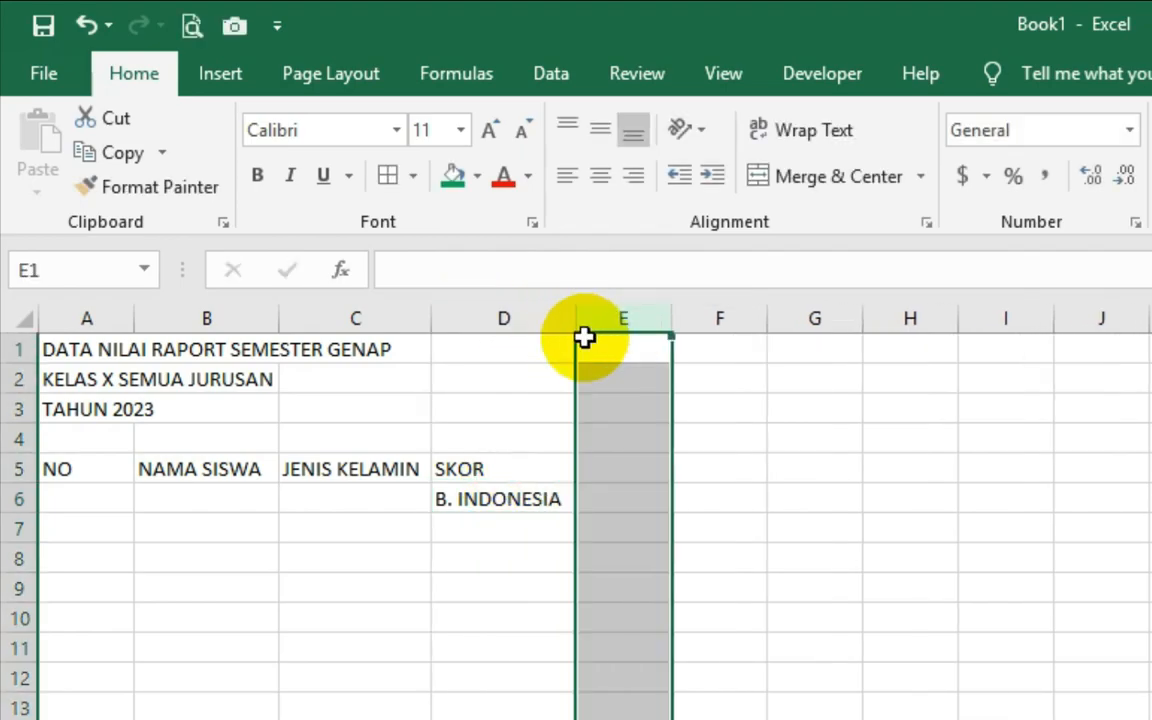
- Enter the subheadings NILAI in E6, MTK in F6 and NILAI in G6
left_click(642, 504)
type("NILAI")
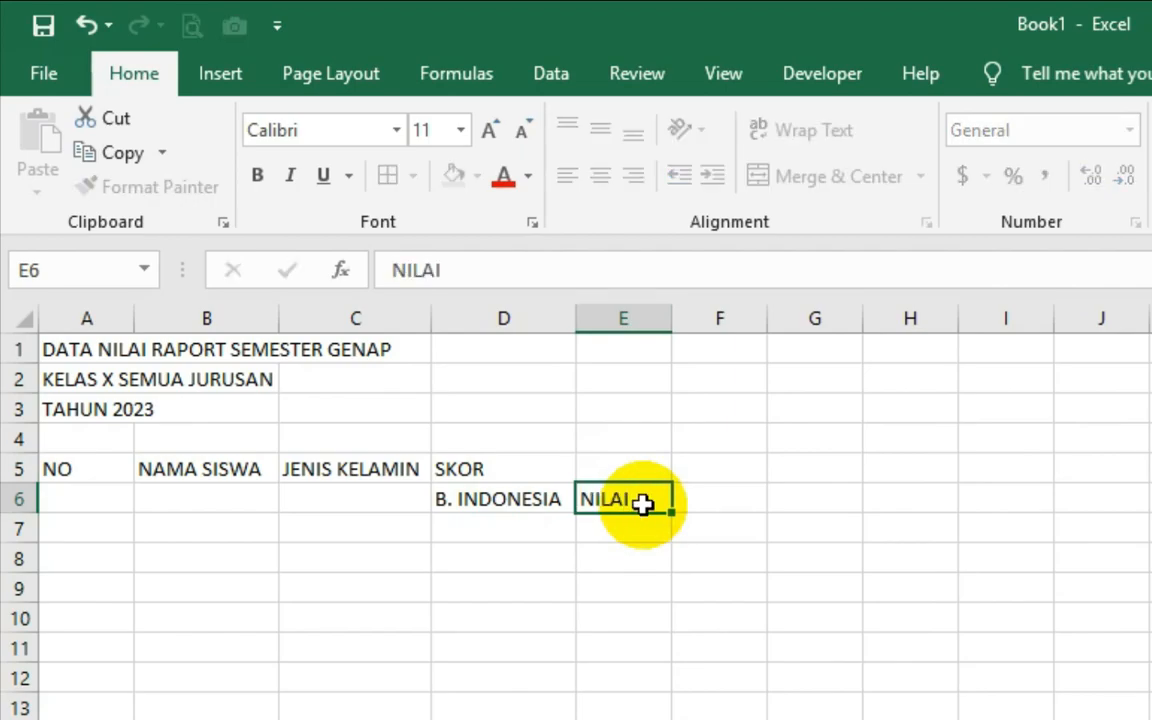
key("Tab")
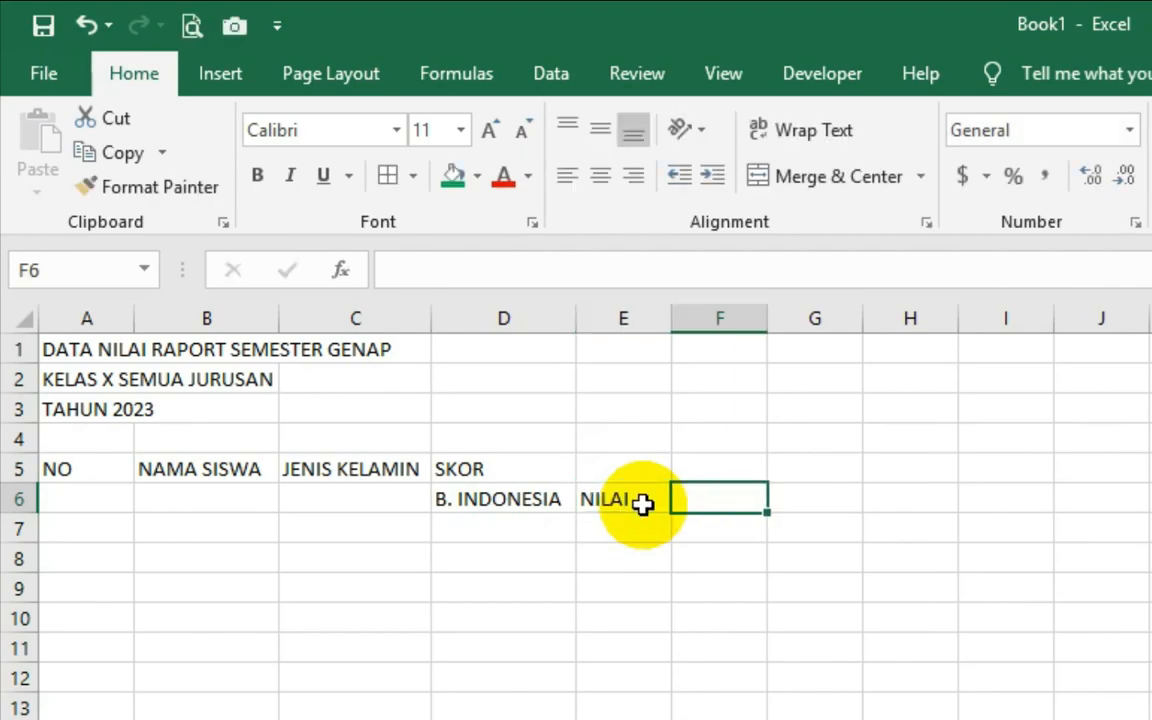
type("MTK")
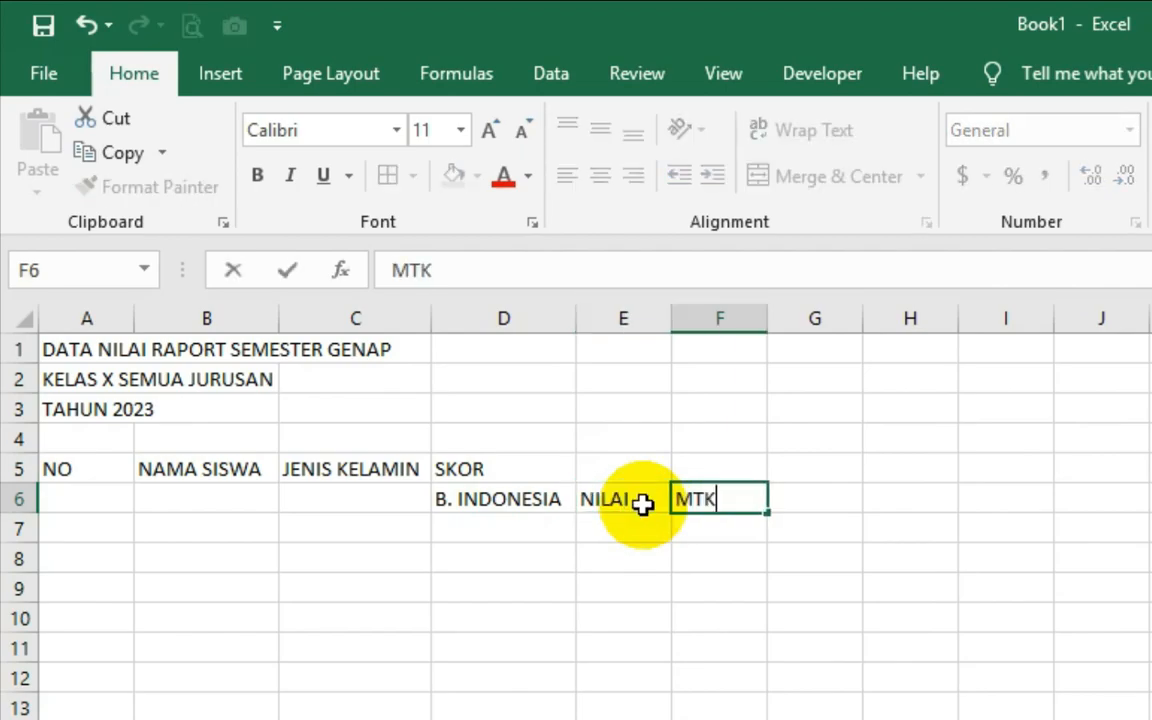
key("Tab")
type("NILA")
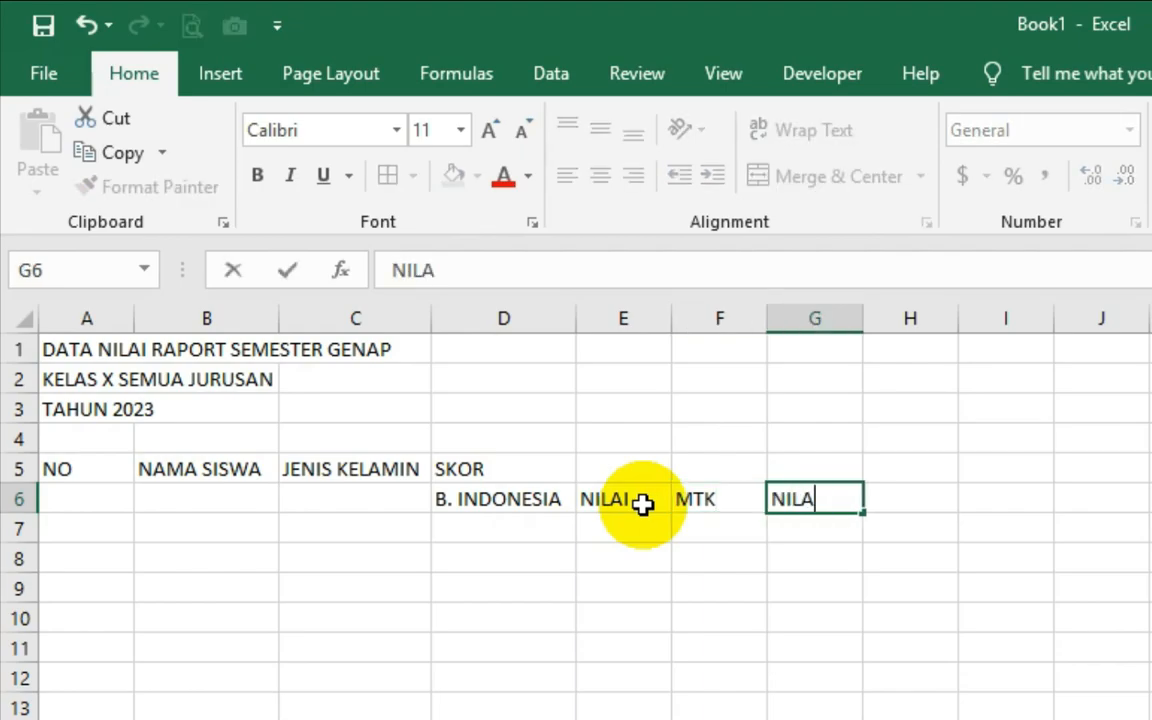
key("Tab")
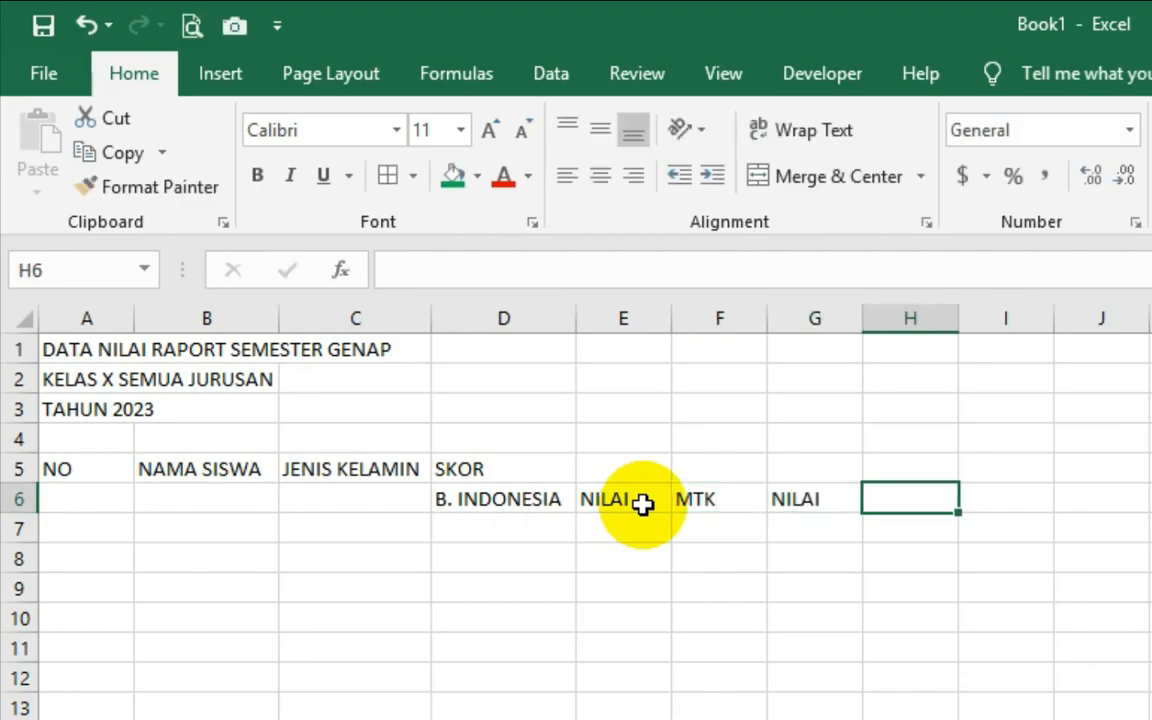
- Enter the subheadings "B. INGGRIS" in H6 and NILAI in I6, and widen column H to fit its heading
type("B. INGGRIS")
key("Tab")
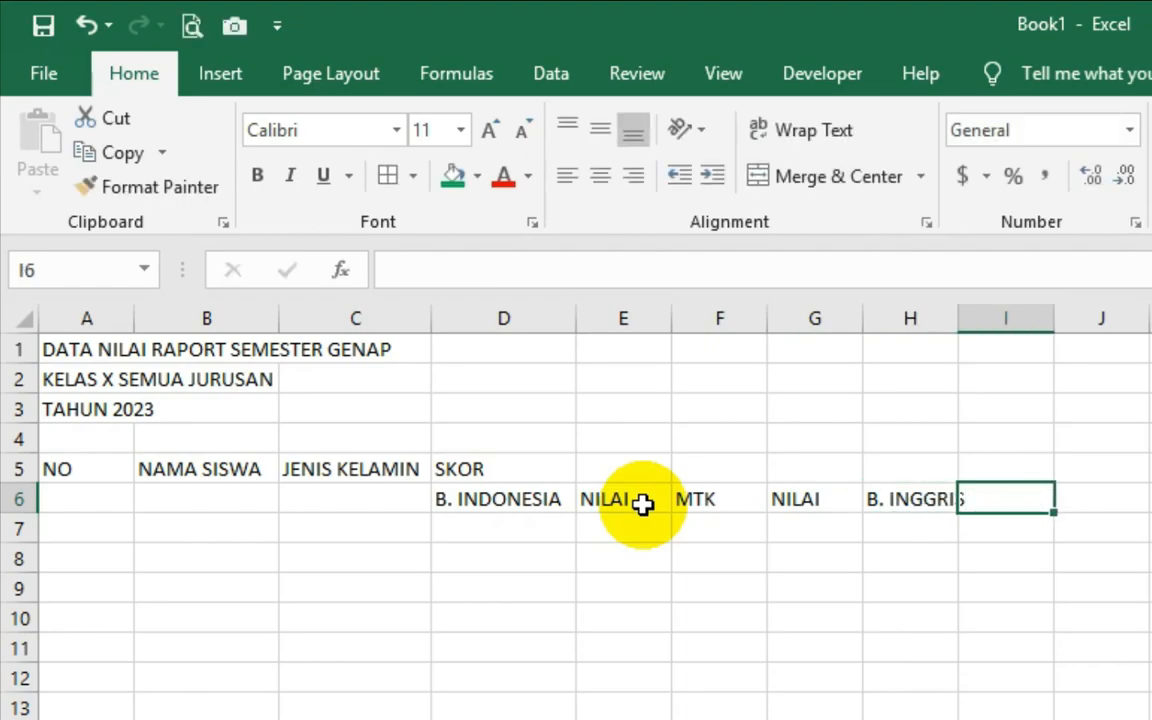
type("NILAI")
key("Return")
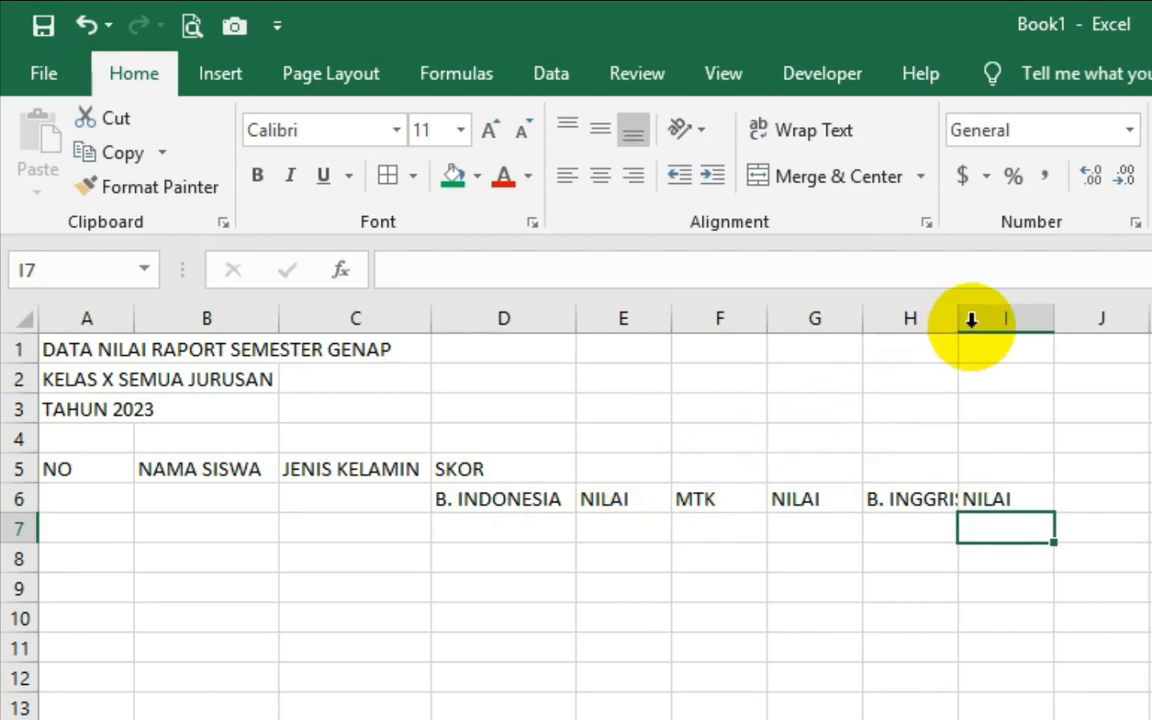
left_click_drag(956, 318, 983, 326)
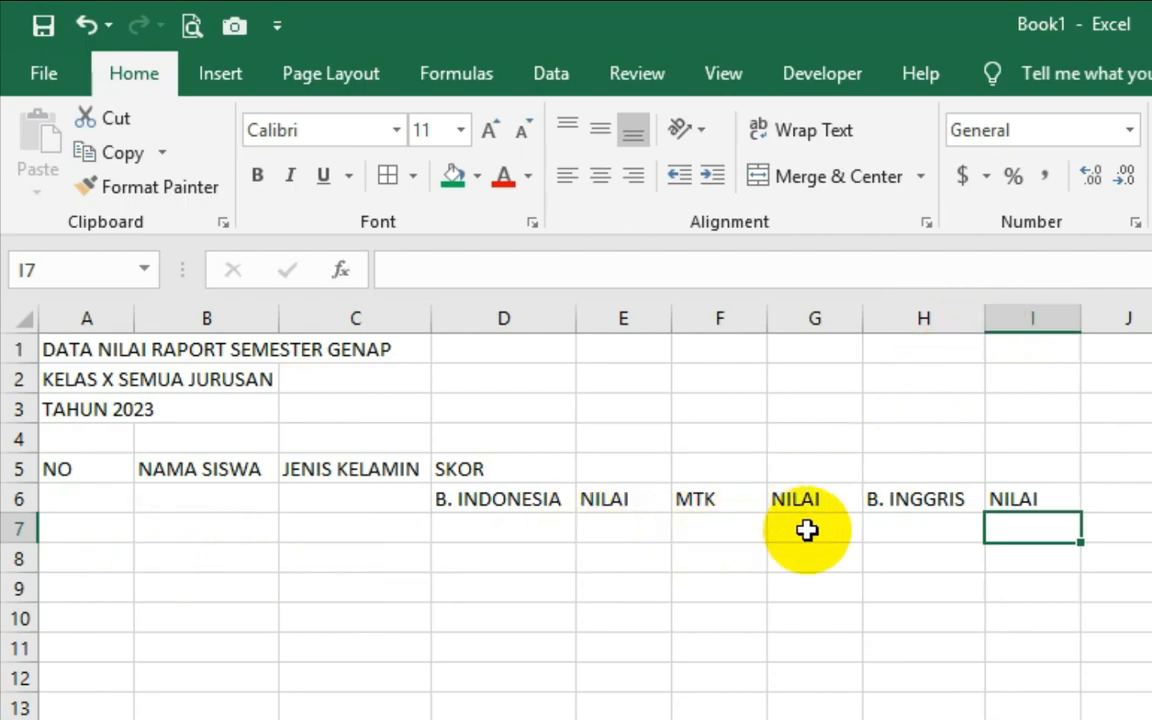
- Number the student rows 1 to 10 in A7:A16 by filling a series from A7
left_click(78, 520)
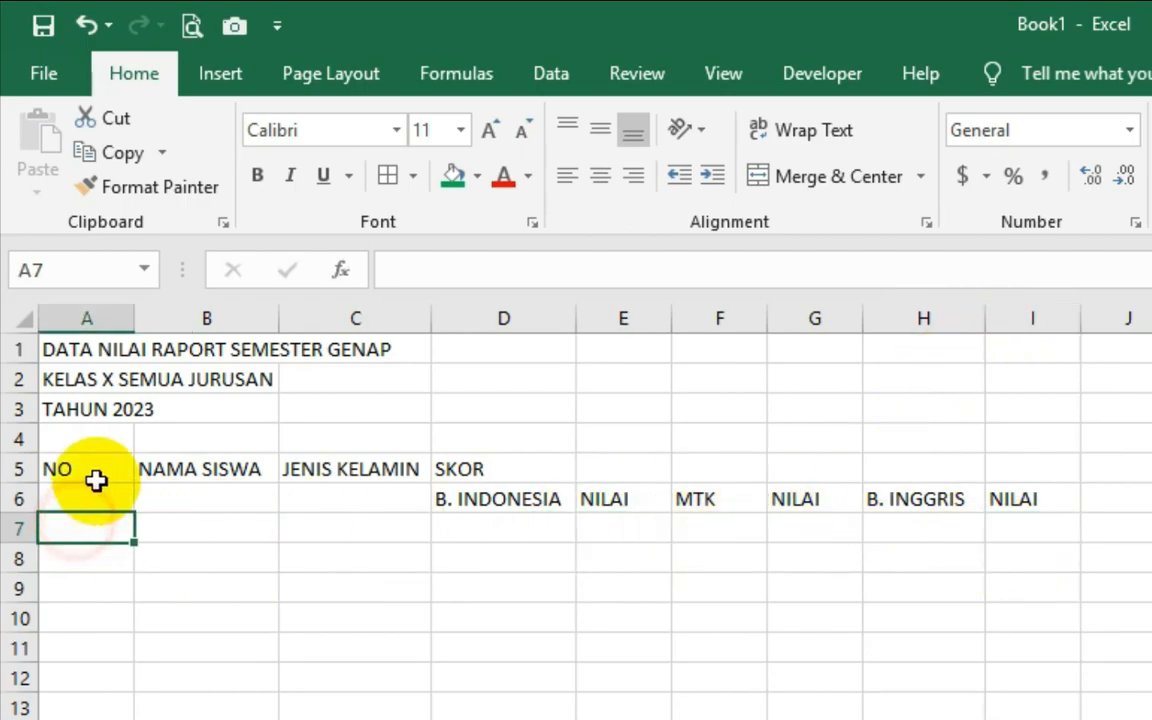
left_click(91, 492)
left_click_drag(92, 476, 1048, 488)
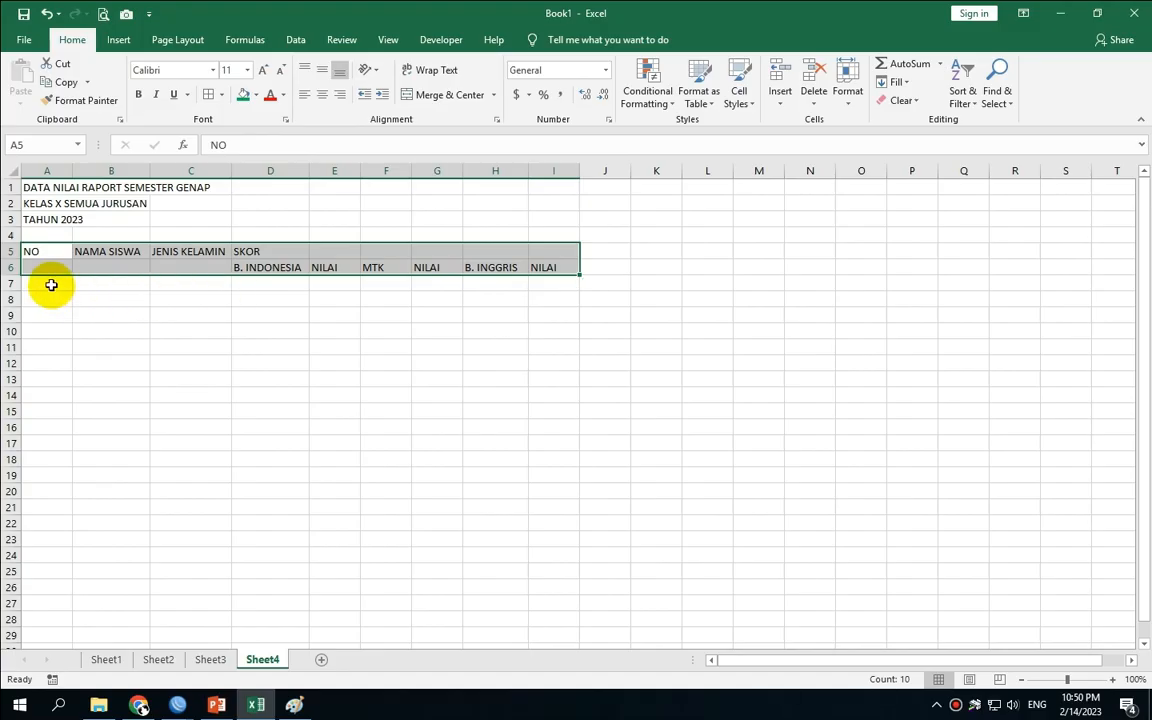
left_click(93, 531)
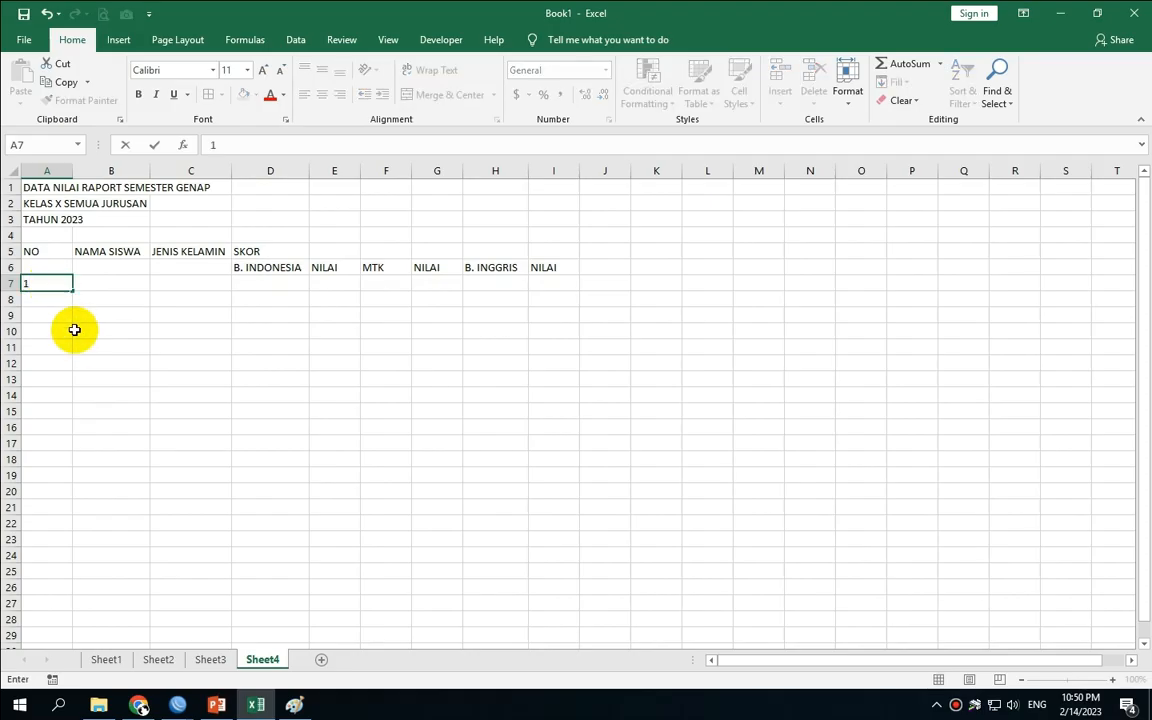
type("1")
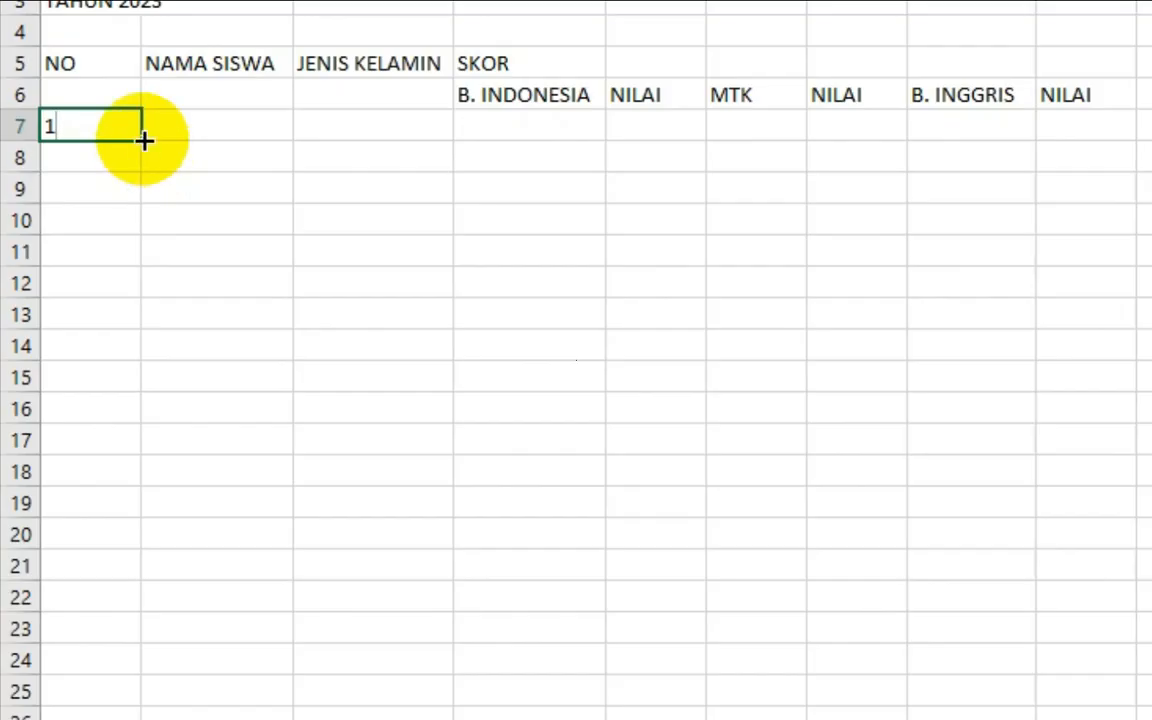
left_click_drag(144, 141, 147, 424)
left_click(168, 452)
left_click(203, 525)
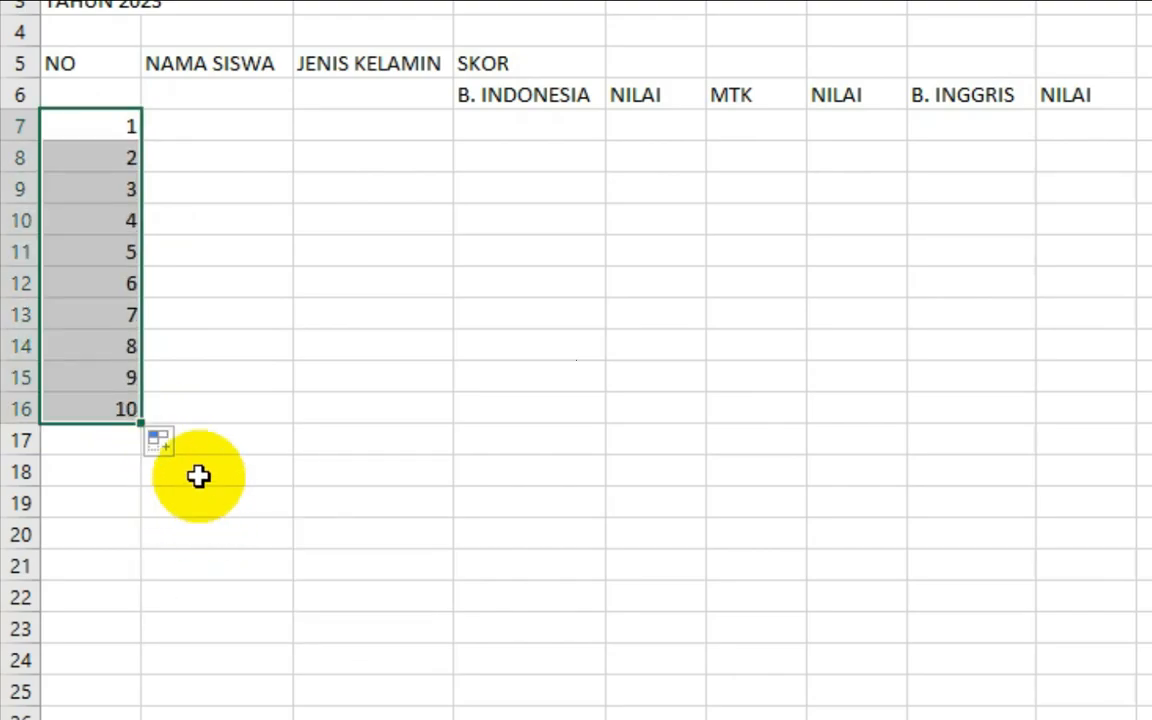
- Enter the first five student names in B7:B11
left_click(272, 126)
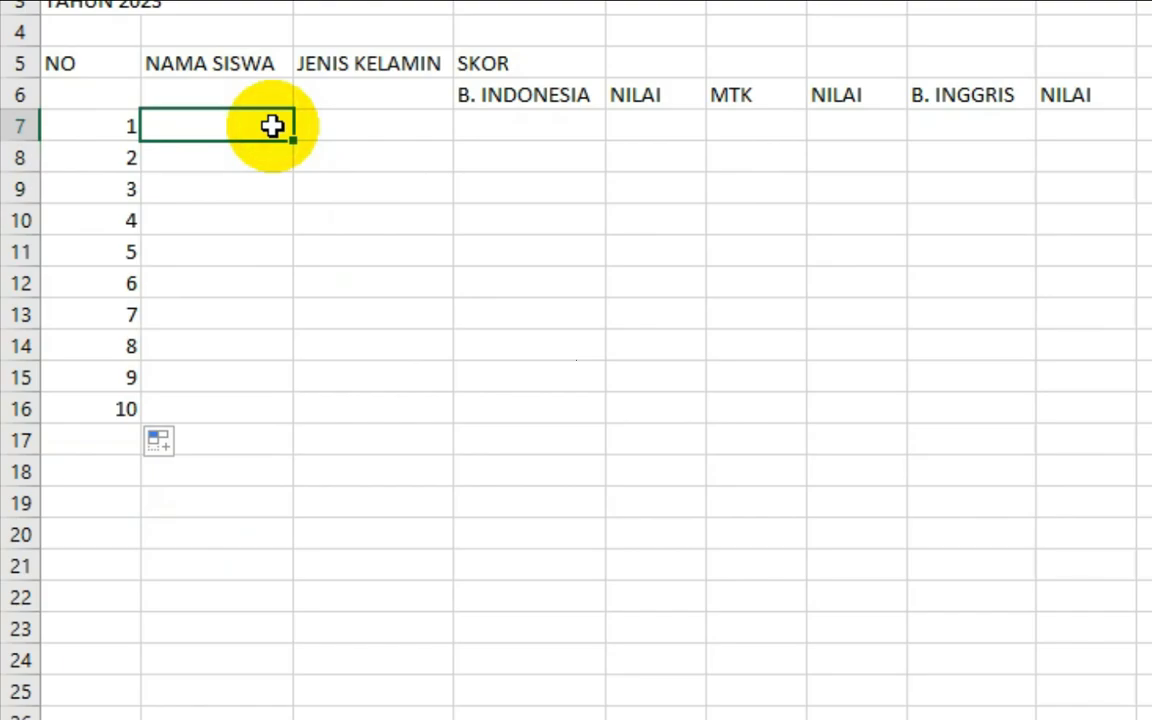
type("SUSI")
key("Return")
type("SANTI")
key("Return")
type("RINA")
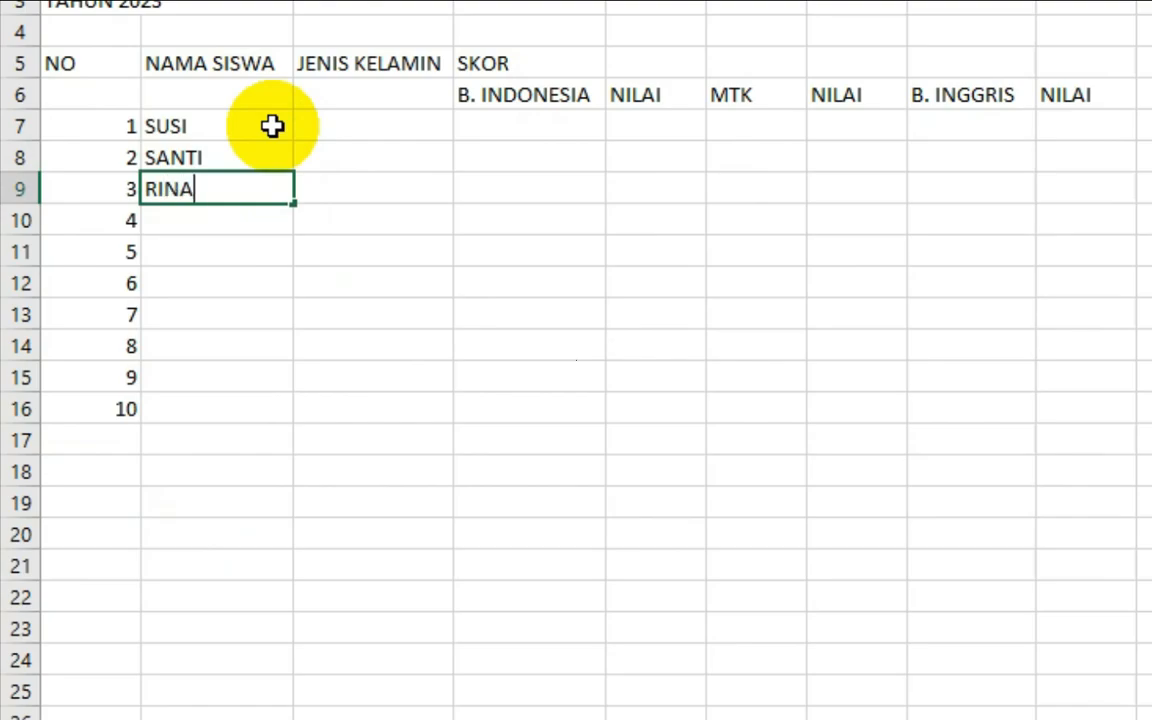
key("Return")
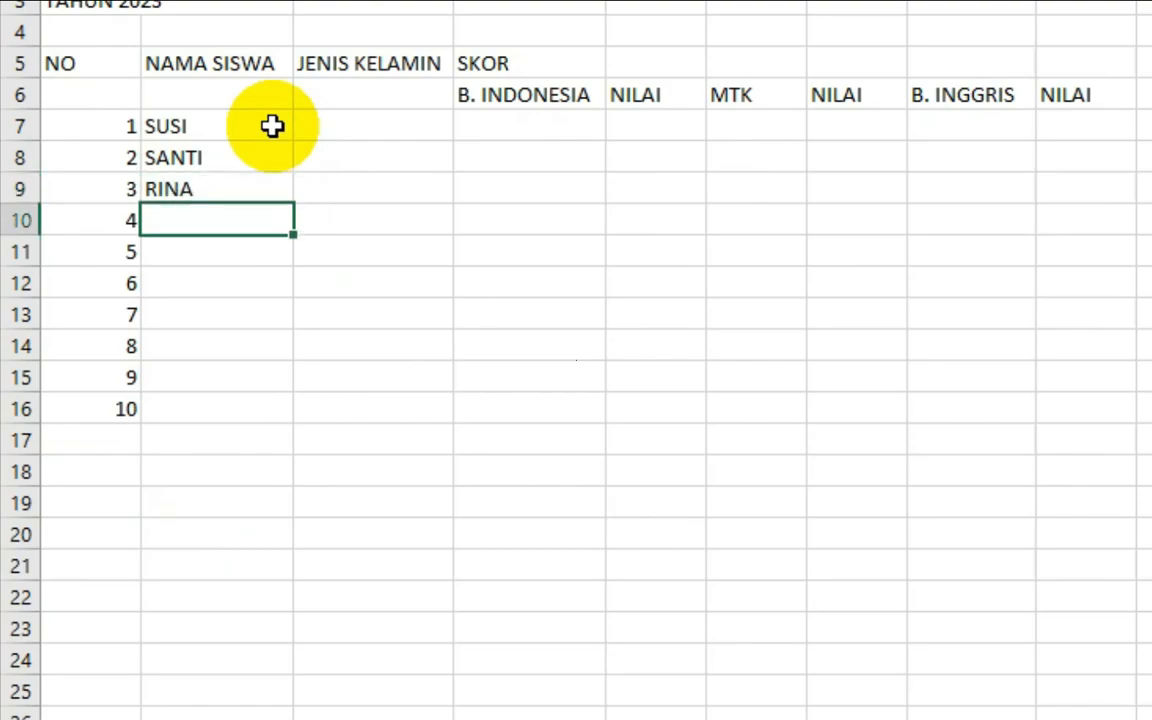
type("RATIH")
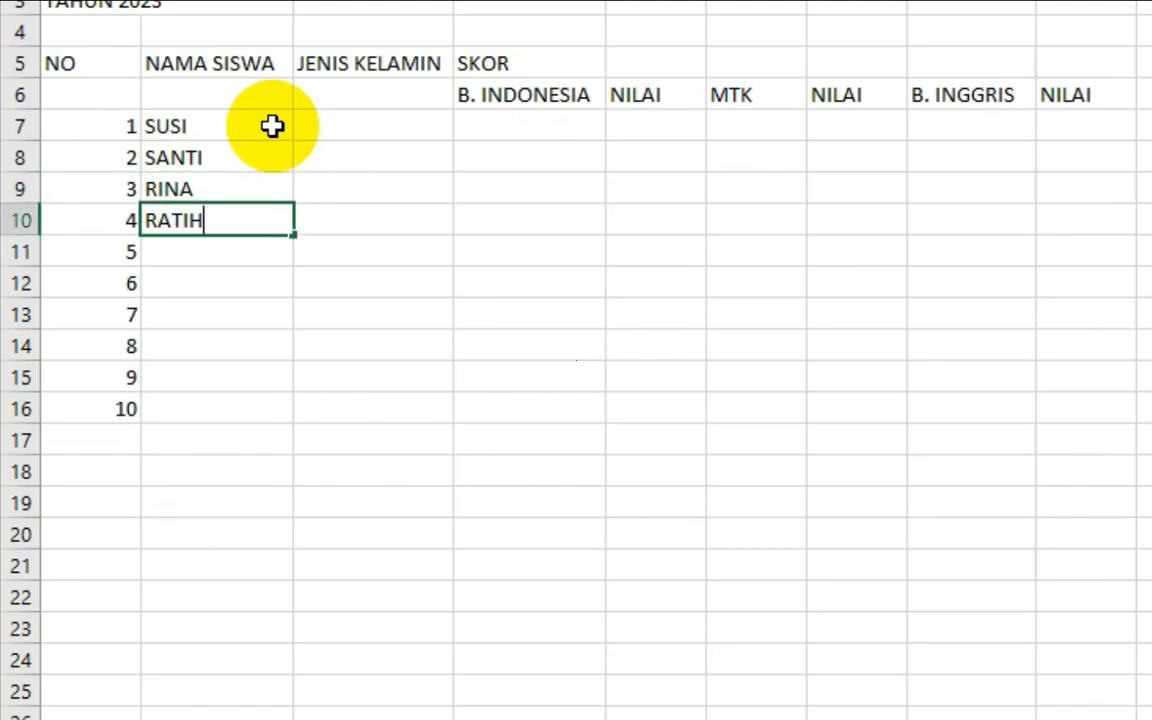
key("Return")
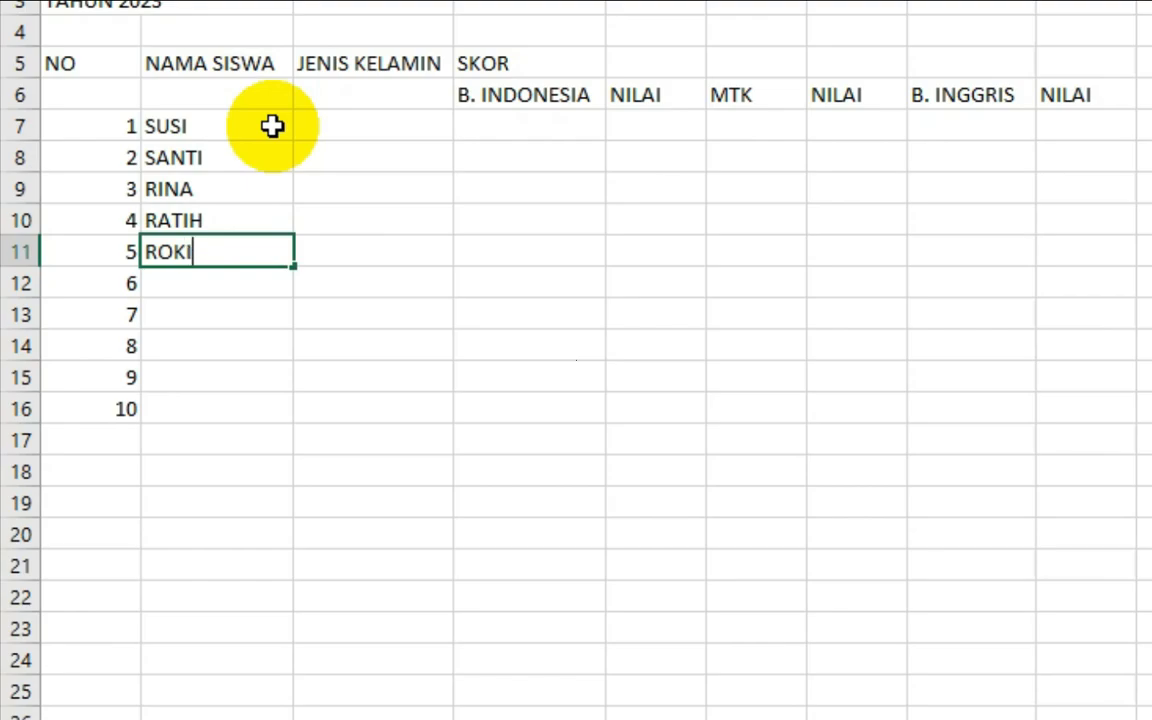
key("Return")
- Enter the remaining five student names in B12:B16
type("SAKA")
key("Return")
type("SARI")
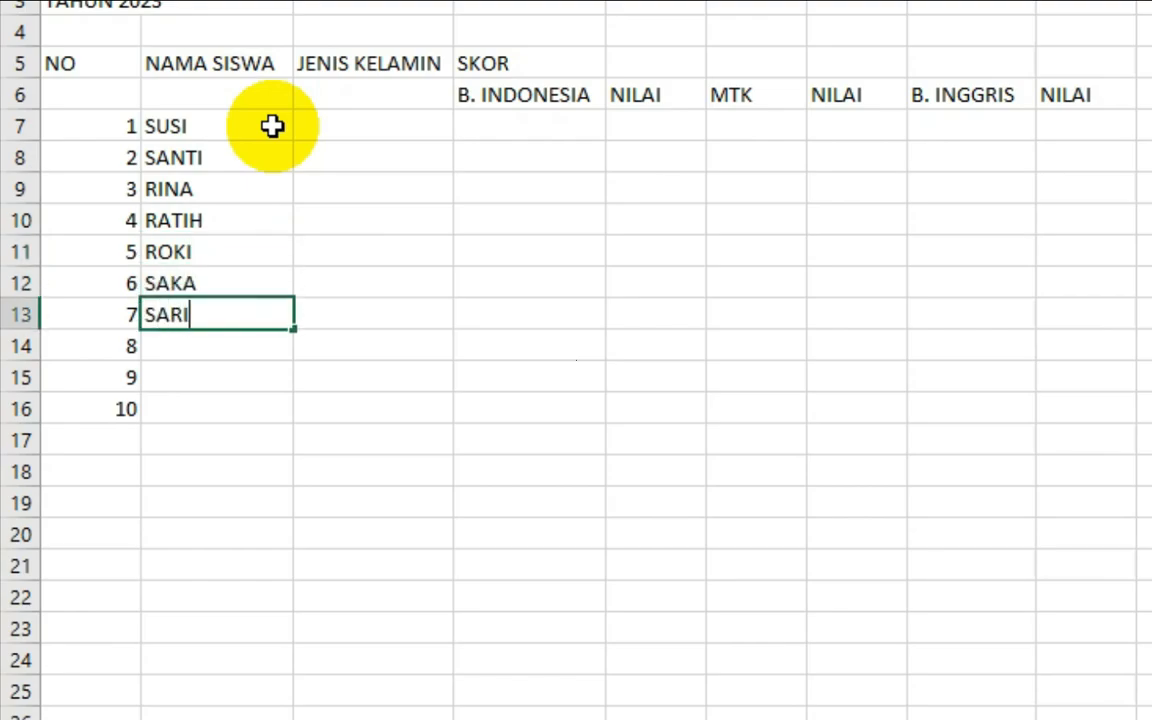
key("Return")
type("ROMLA")
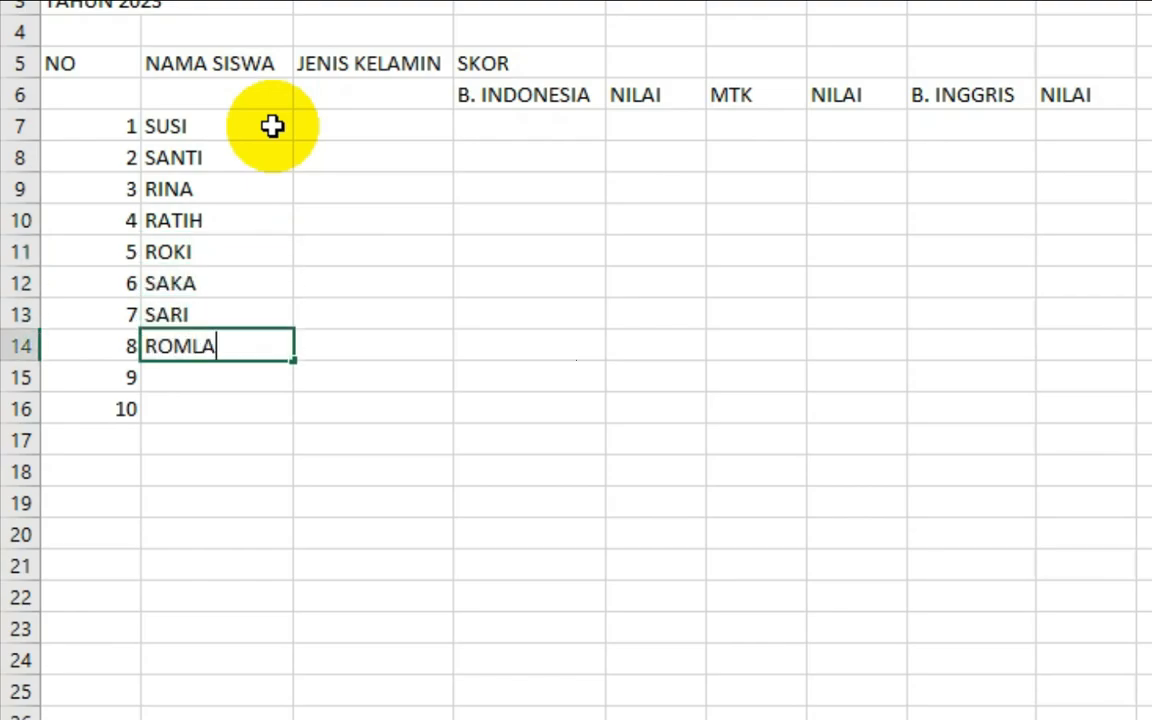
key("Return")
type("LAL")
key("Return")
key("Up")
key("Return")
type("SI")
key("Return")
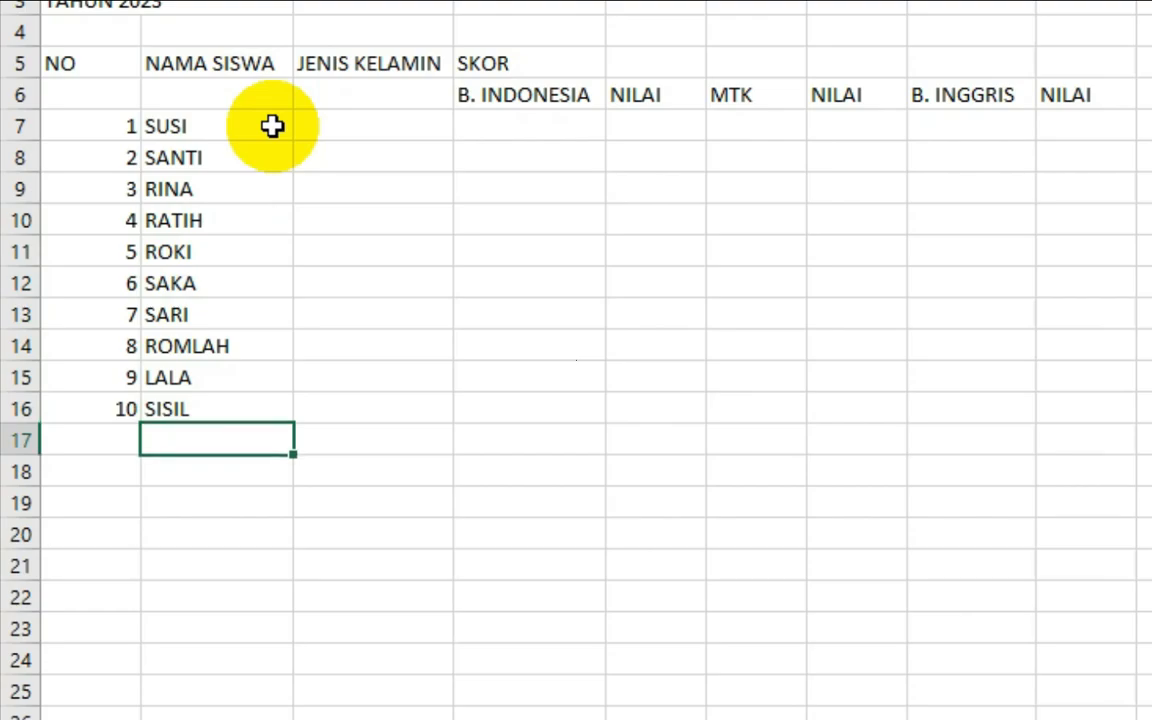
- Fill the JENIS KELAMIN column with P in C7:C10, L in C11:C12 and P in C13:C16
left_click(335, 127)
type("P")
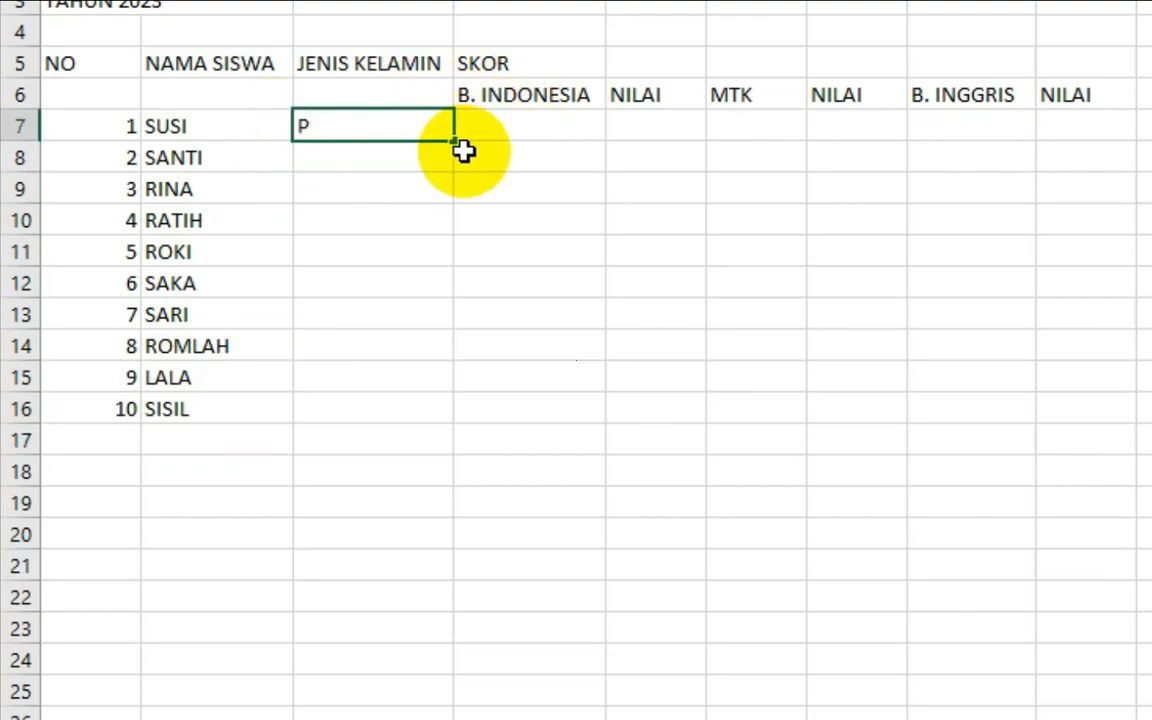
left_click_drag(456, 142, 450, 231)
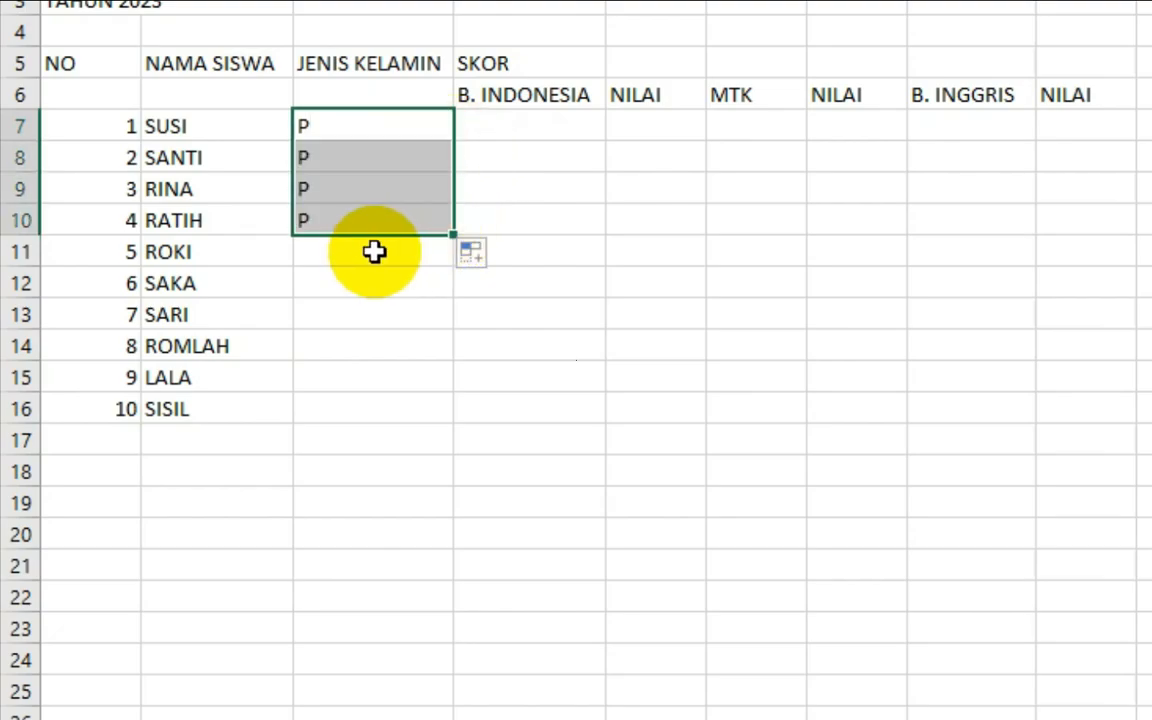
left_click(365, 263)
type("L")
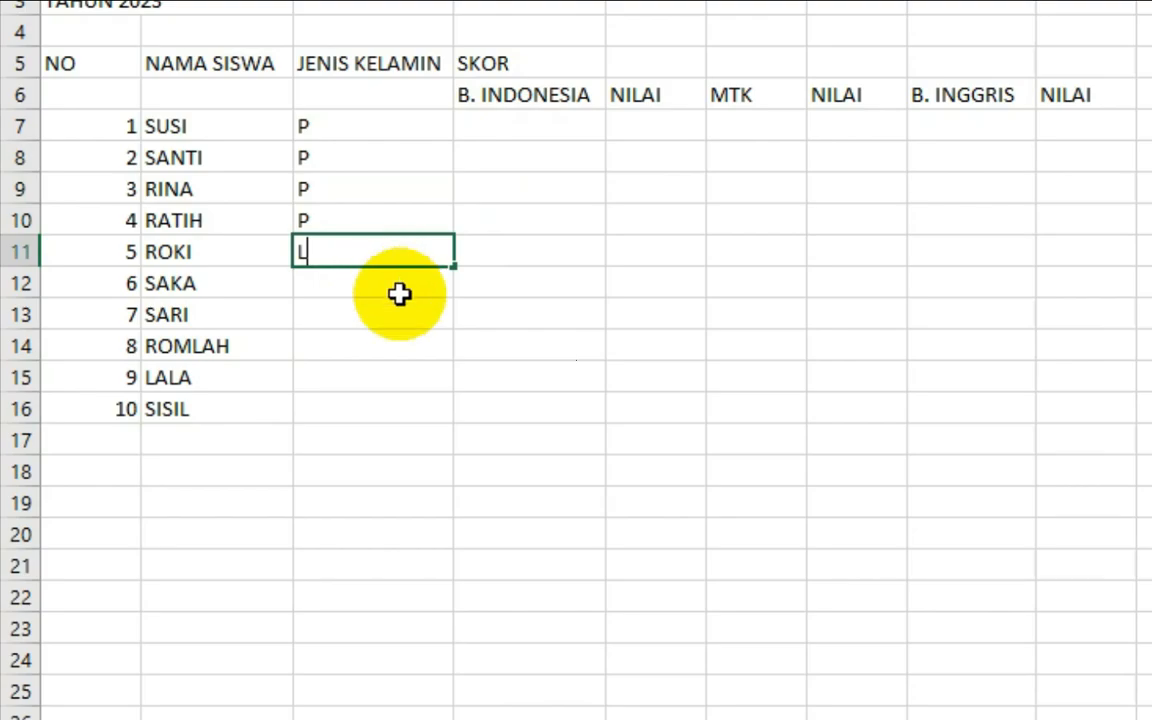
left_click(412, 295)
type("L")
left_click(401, 316)
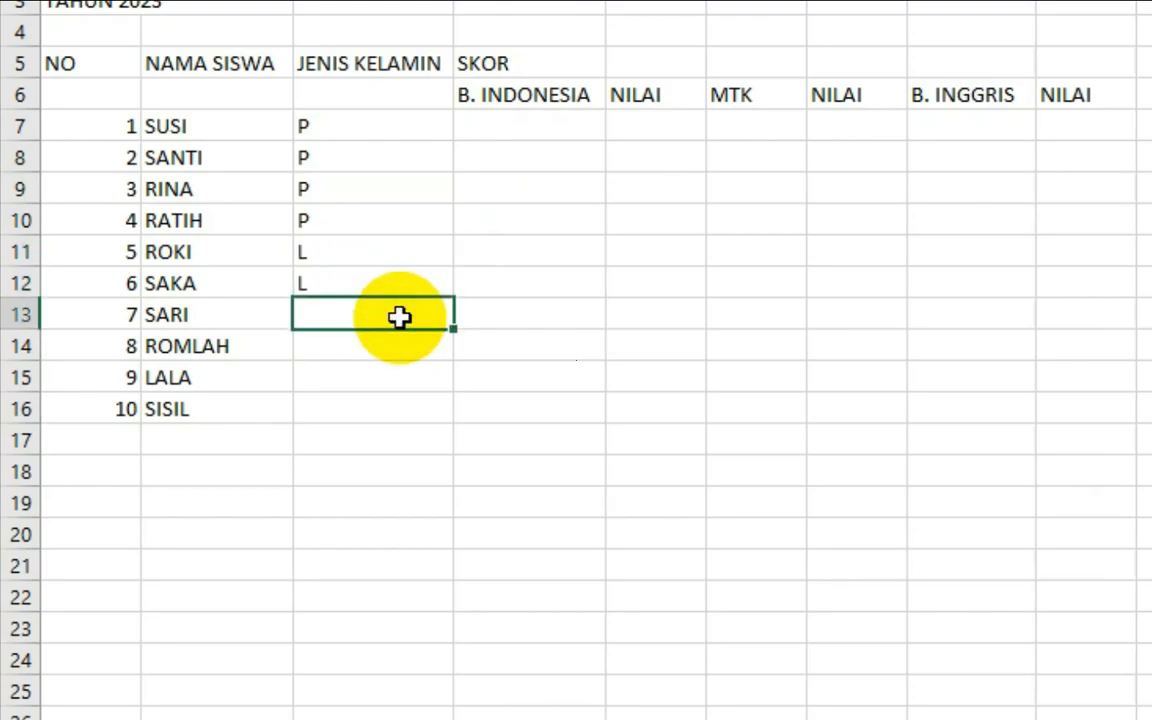
type("P")
left_click_drag(455, 329, 450, 420)
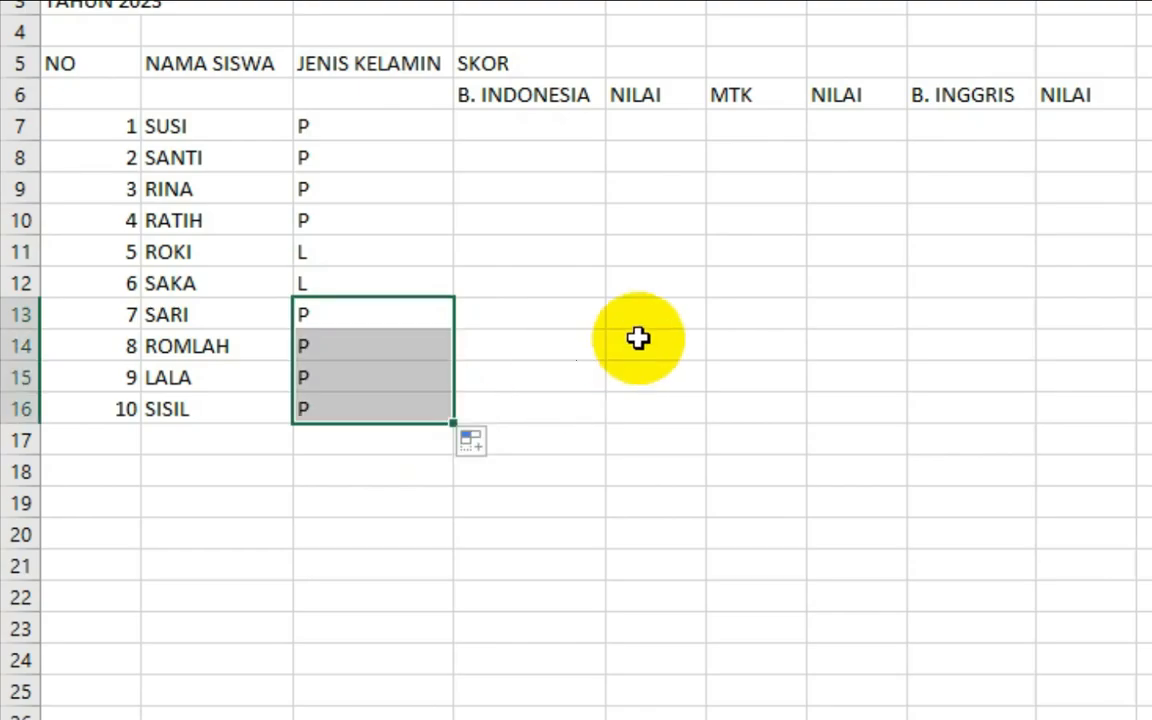
left_click(638, 333)
- Enter the B. INDONESIA scores 60, 70, 80, 91 and 50 in D7:D11
left_click(555, 128)
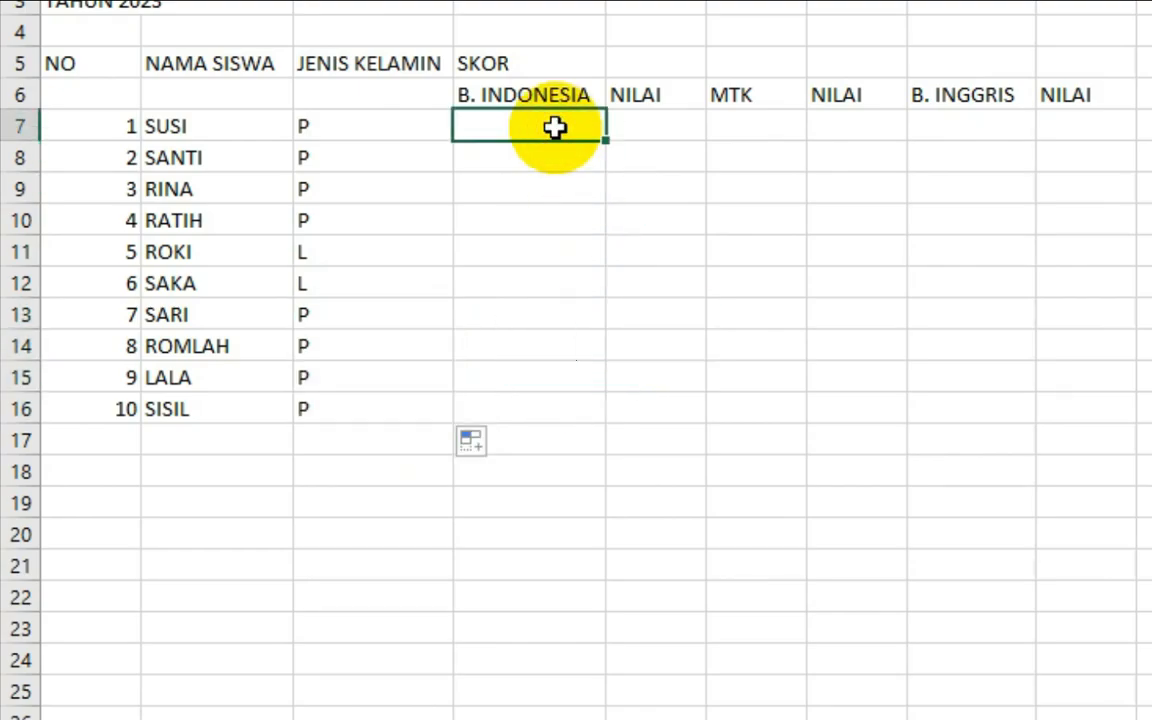
type("60")
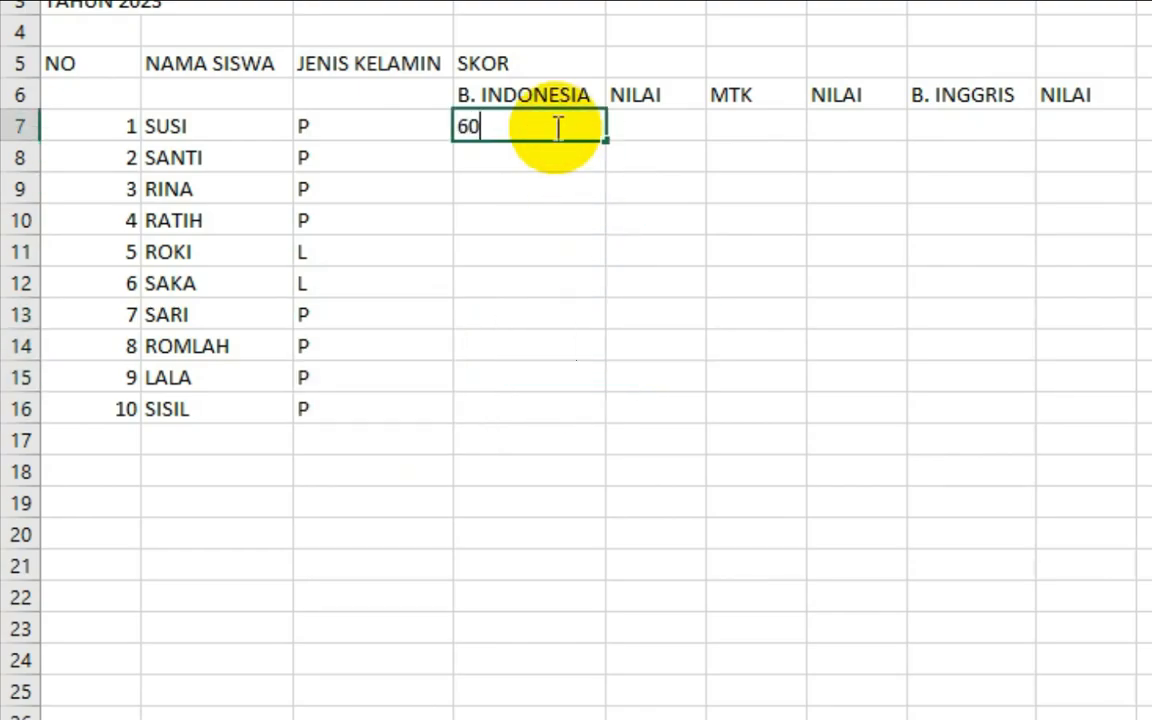
key("Return")
type("70")
key("Return")
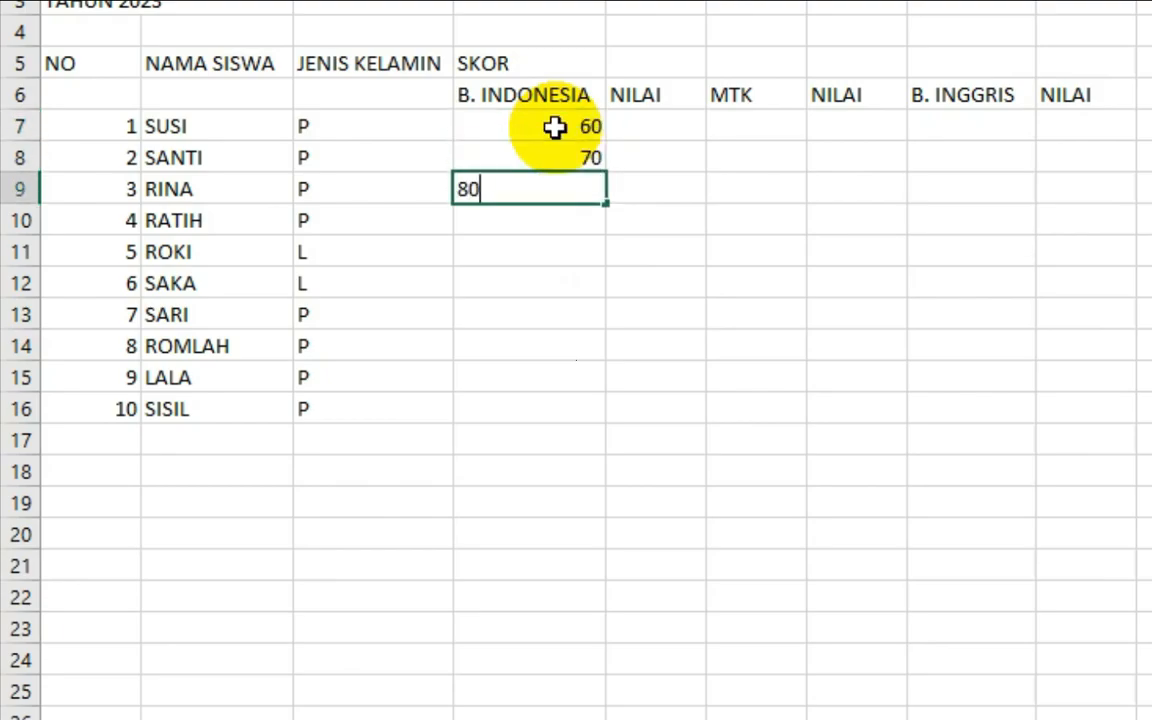
key("Return")
key("Return")
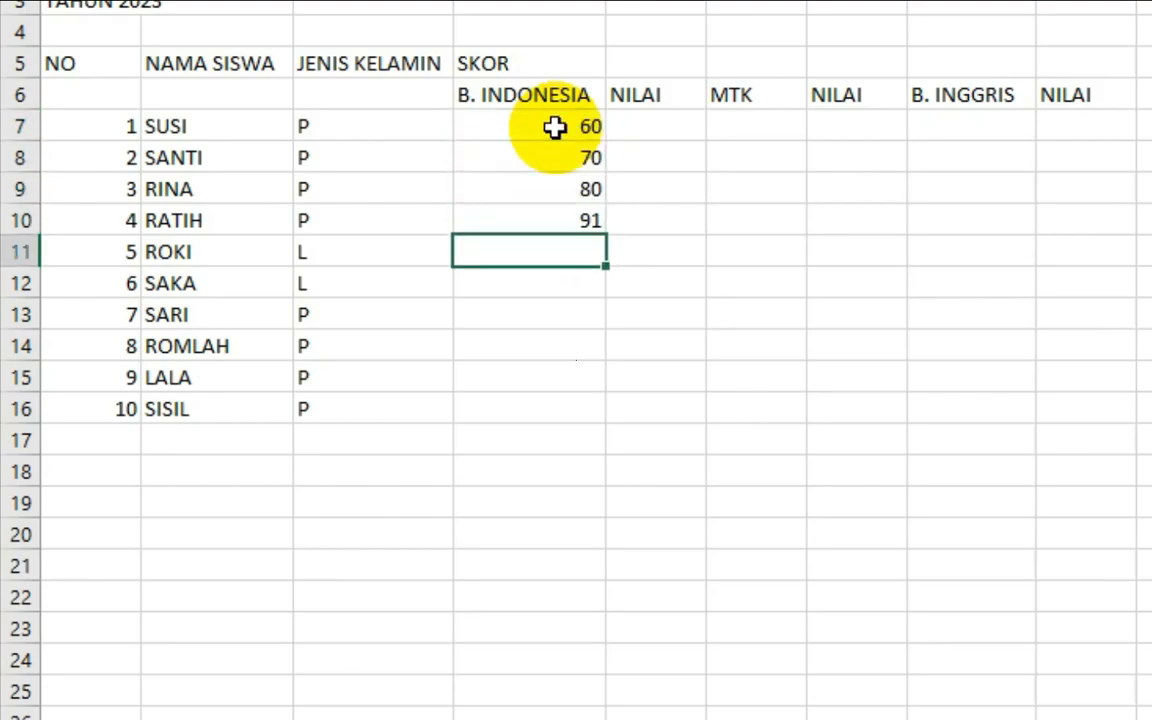
type("50")
key("Return")
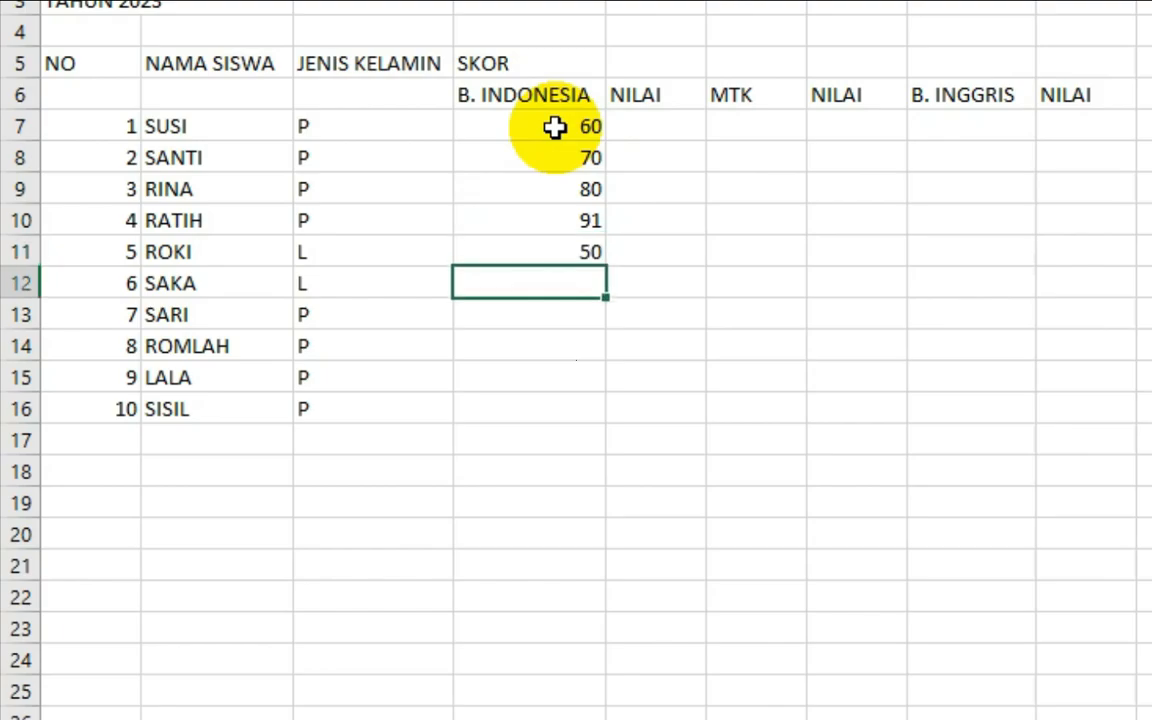
- Enter the B. INDONESIA scores 88, 78, 70, 82 and 92 in D12:D16
type("88")
key("Return")
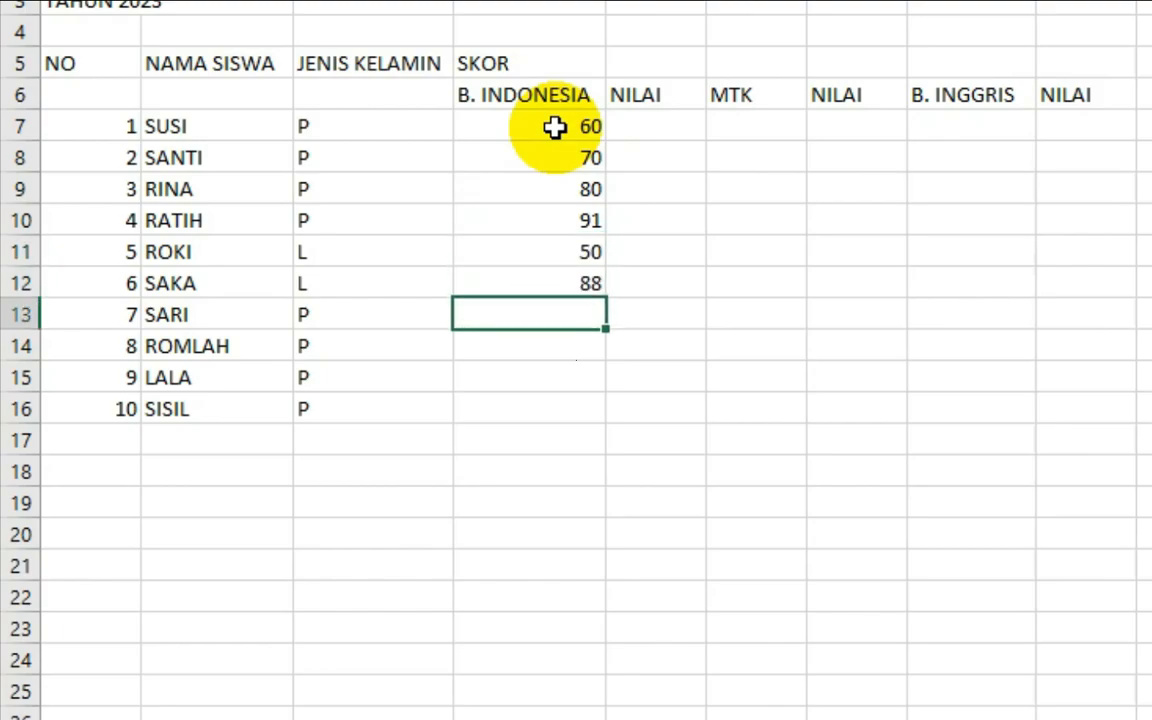
key("Return")
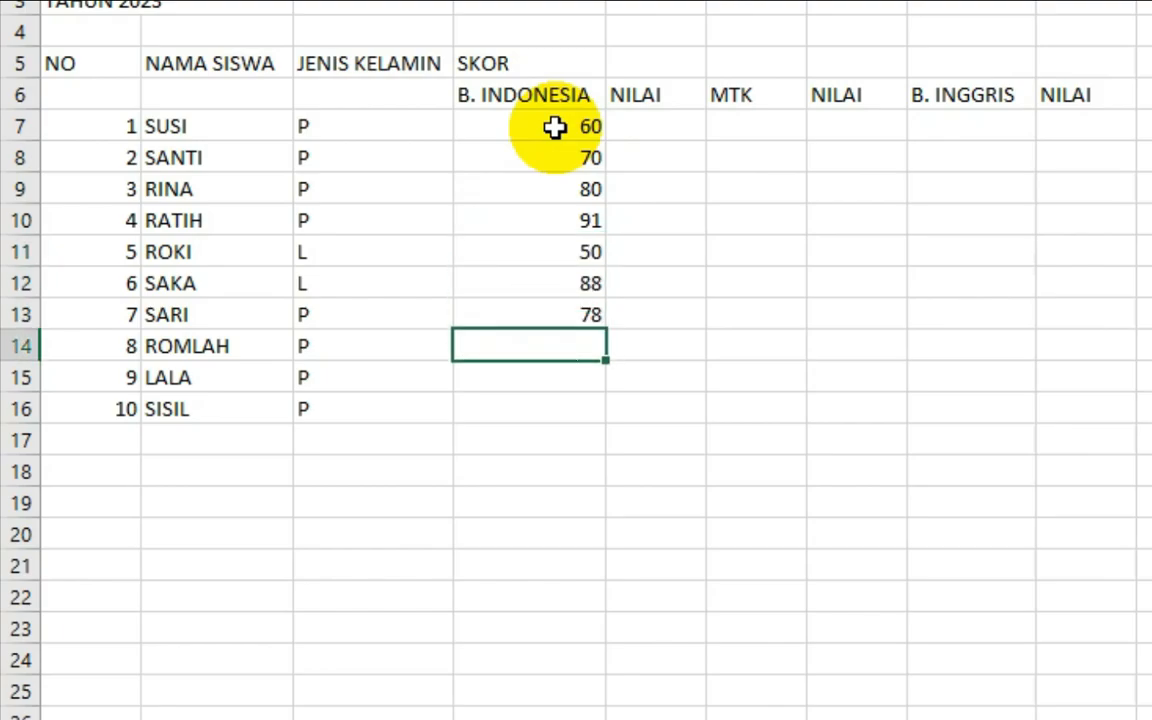
key("Return")
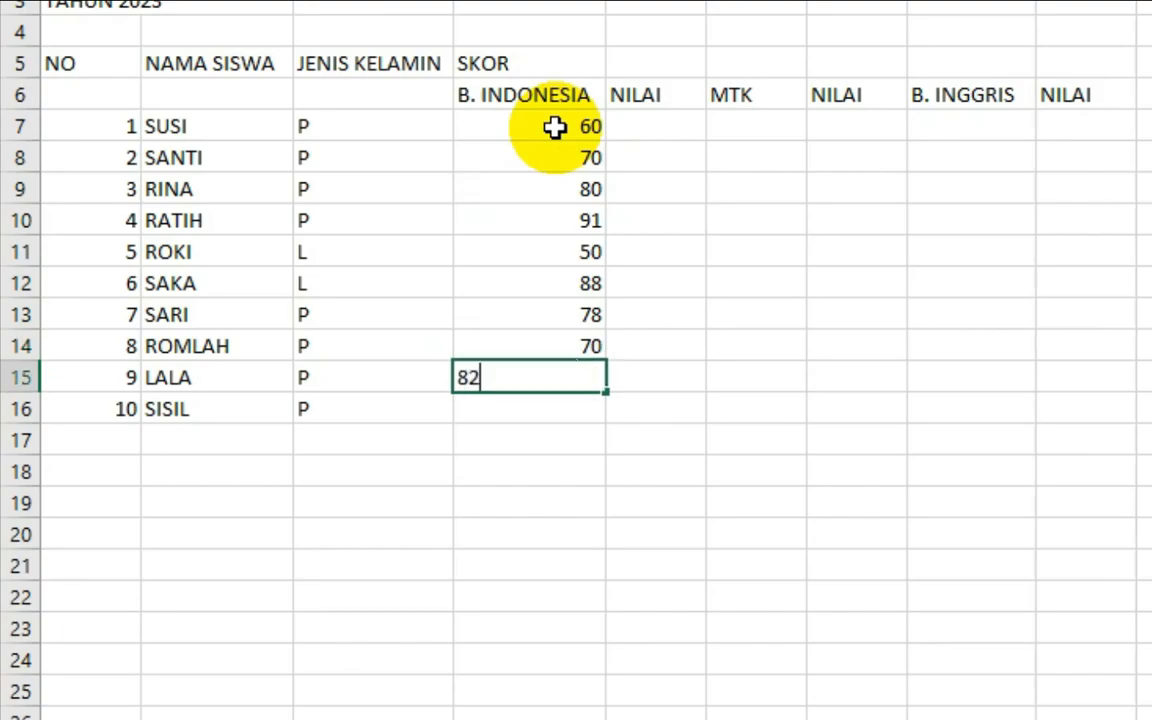
key("Return")
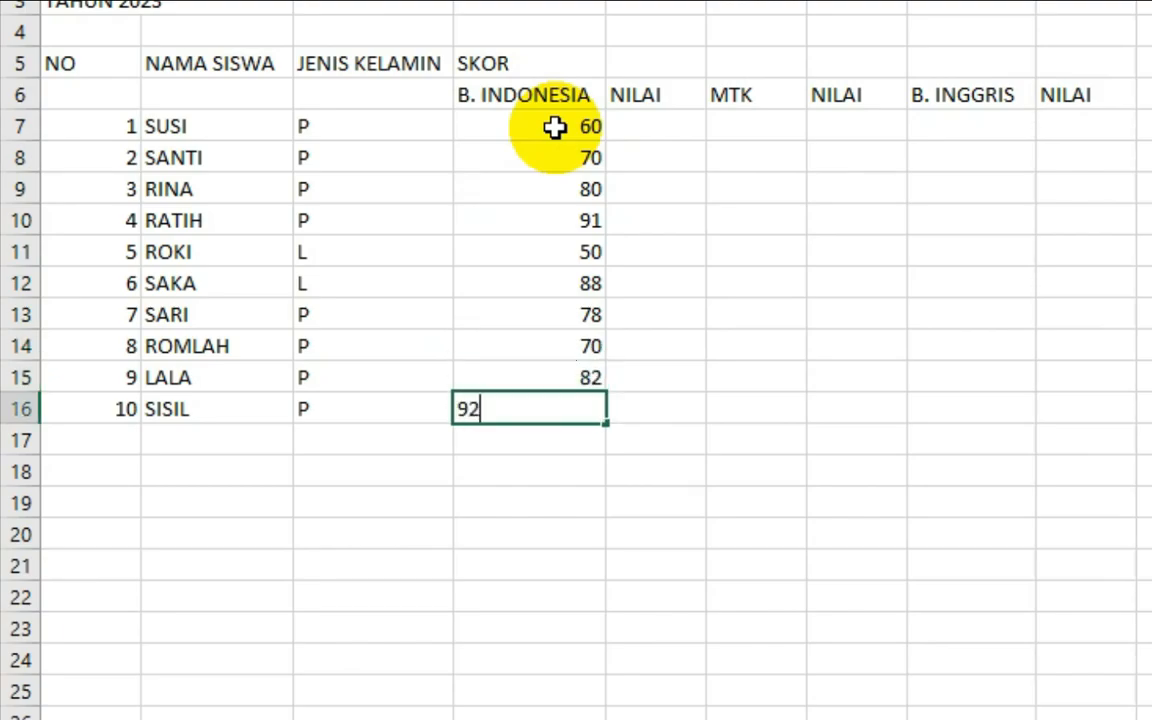
key("Return")
- Enter the MTK scores 88, 77, 87, 60 and 70 in F7:F11
left_click(773, 124)
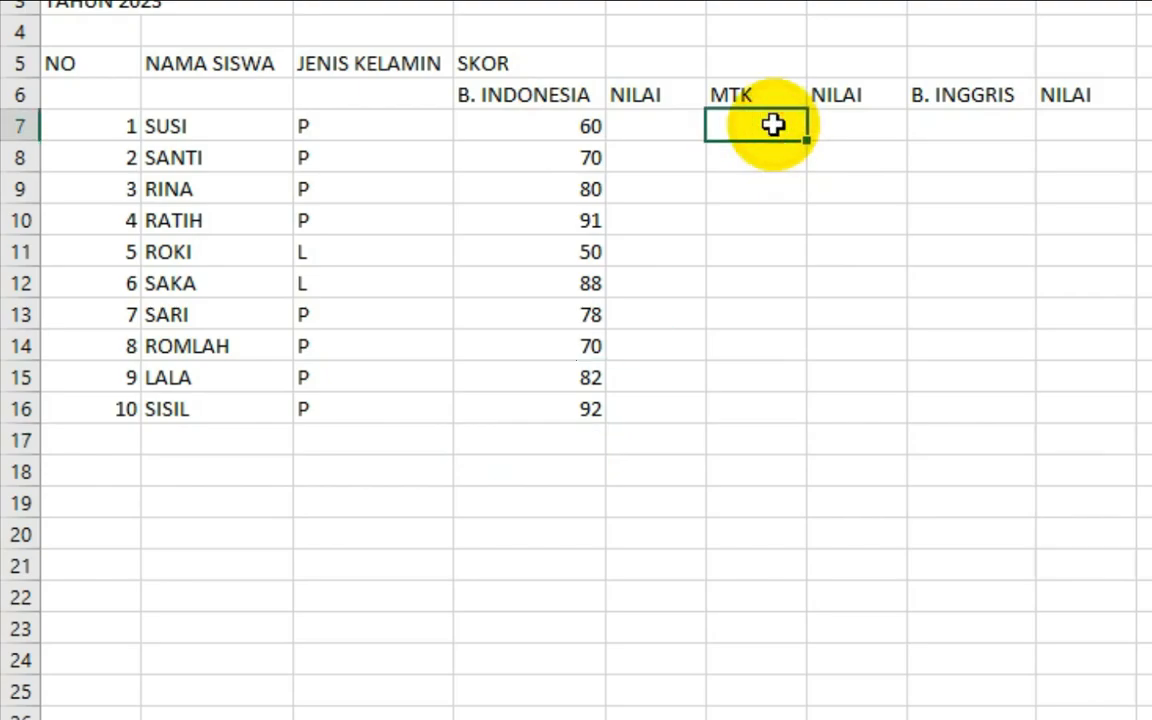
type("88")
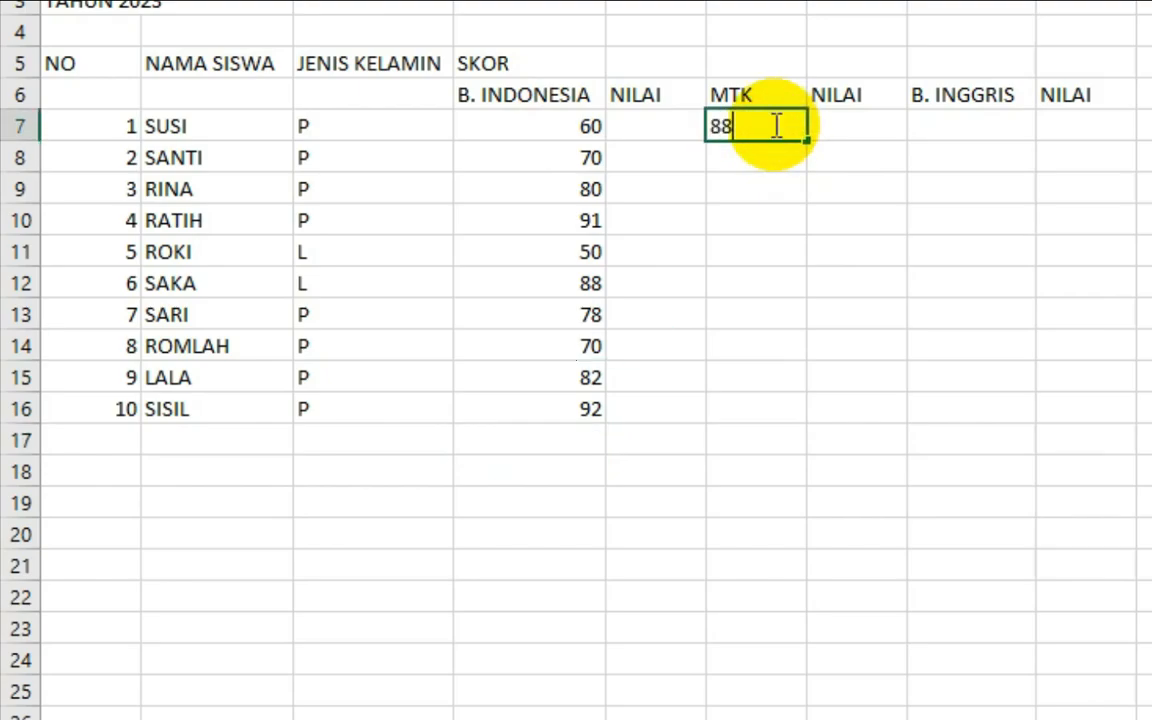
key("Return")
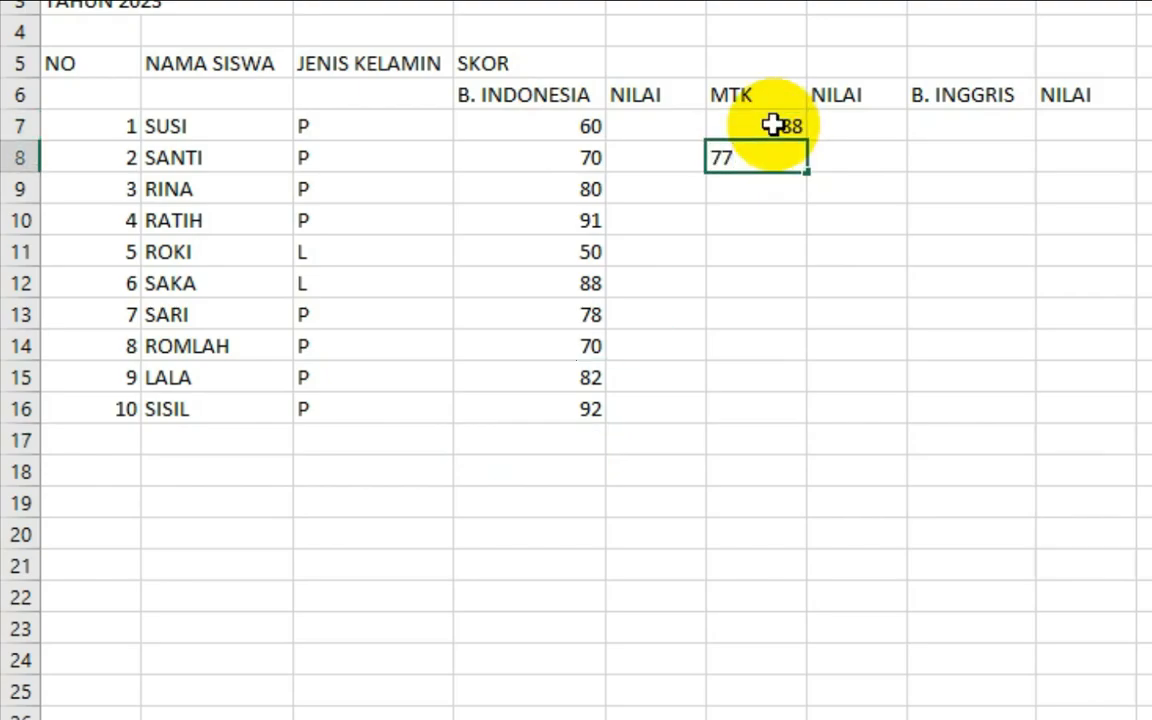
key("Return")
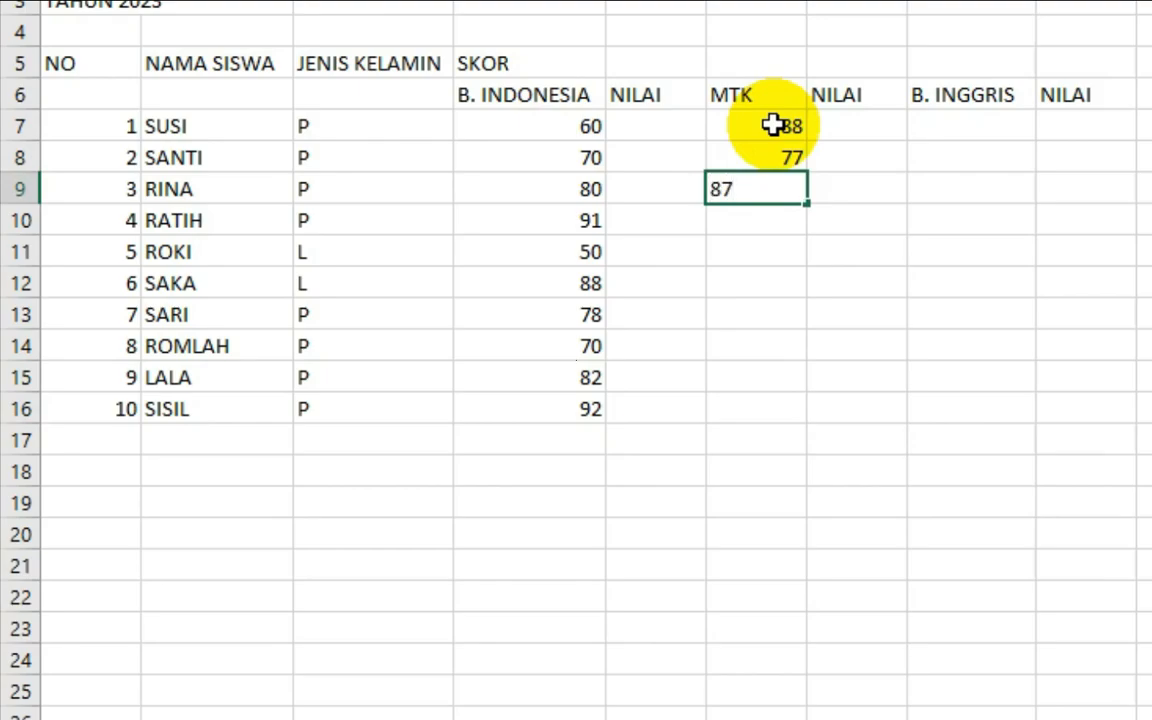
type("87")
key("Return")
key("Return")
type("70")
key("Return")
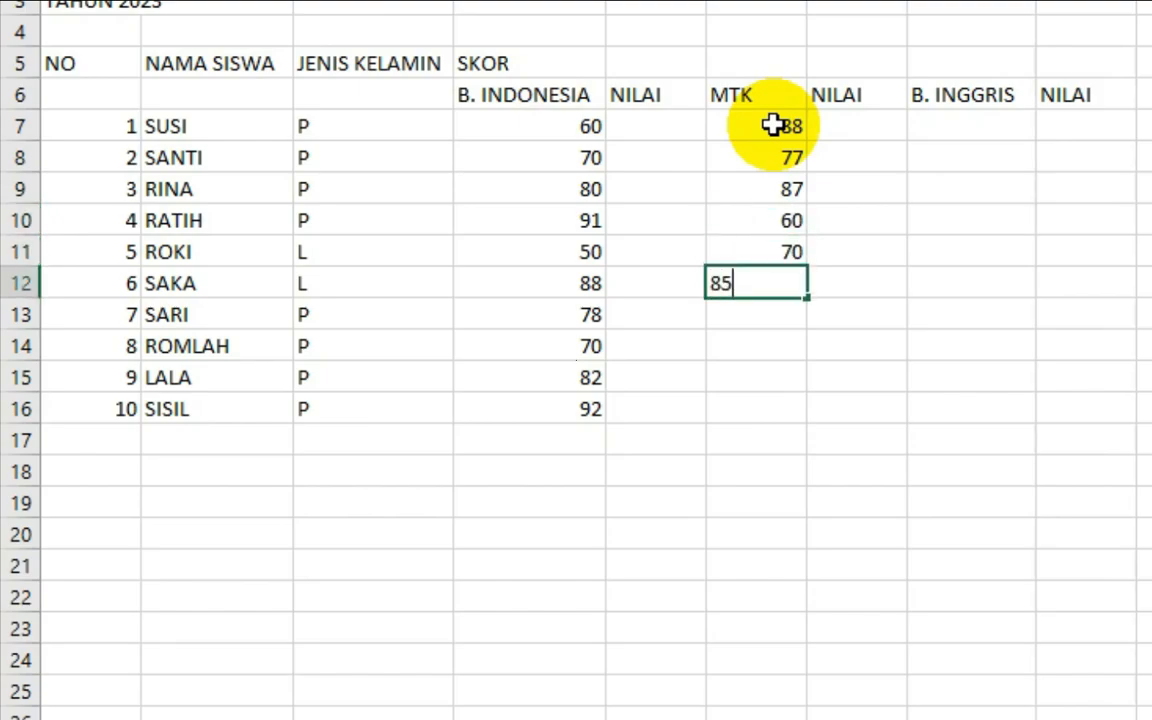
- Enter the MTK scores 85, 90, 22, 65 and 91 in F12:F16
type("85")
key("Return")
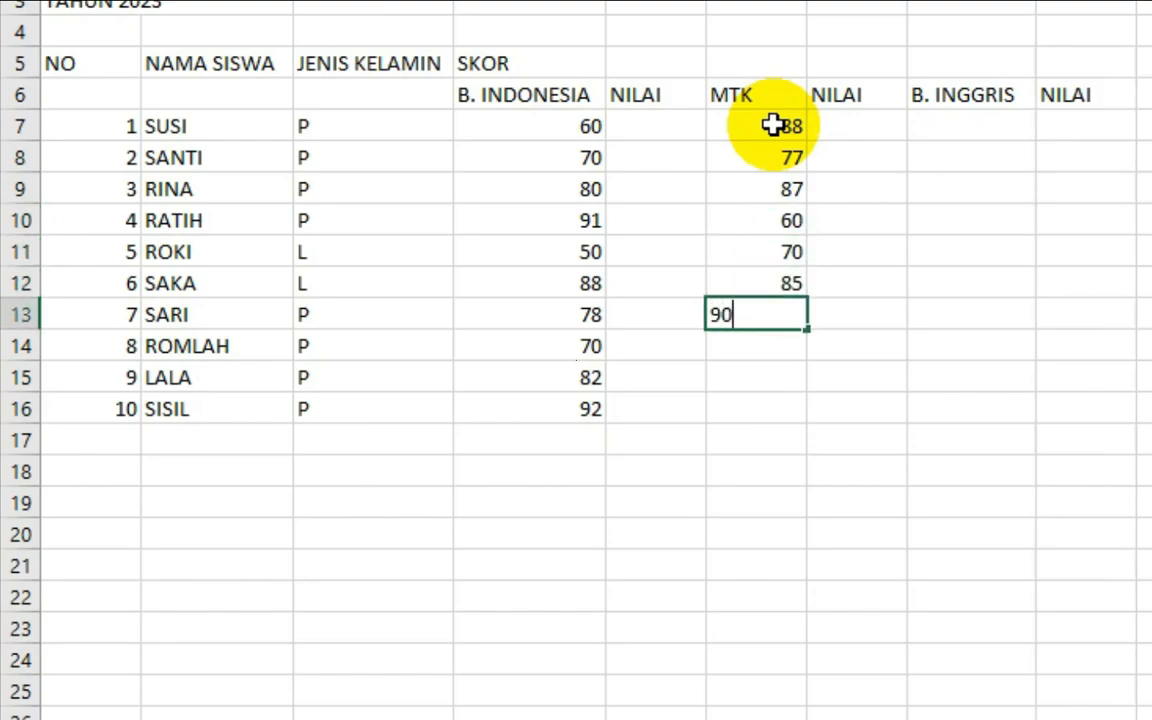
key("Return")
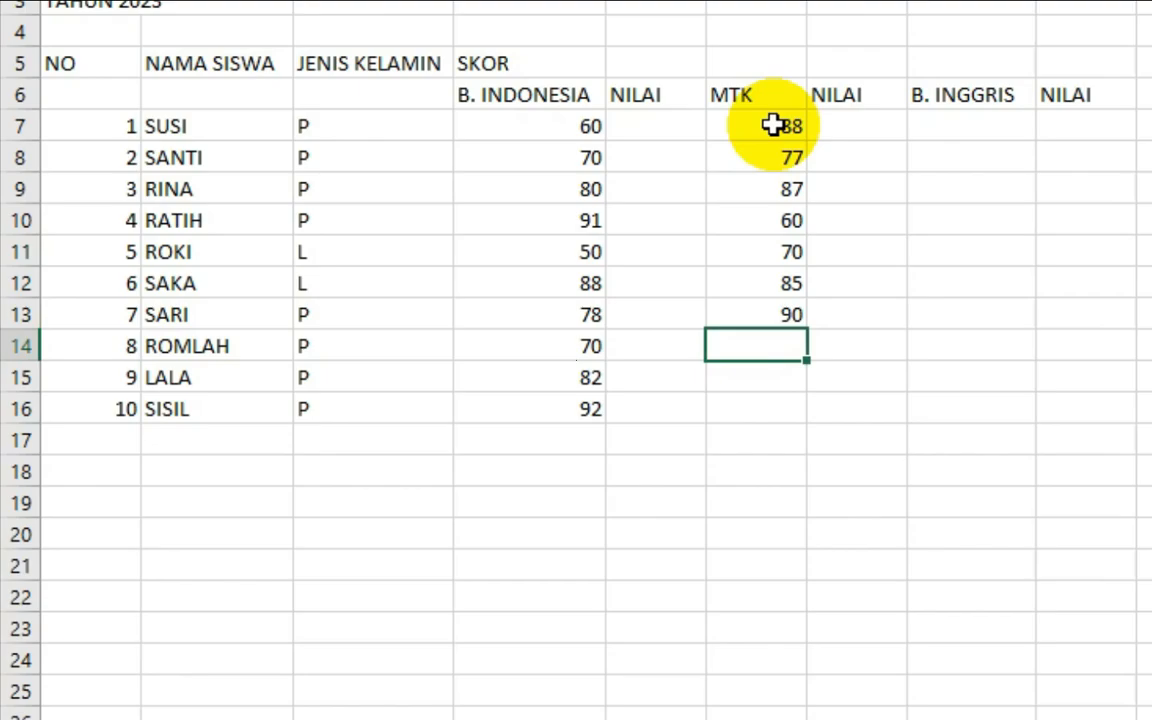
type("22")
key("Return")
type("6")
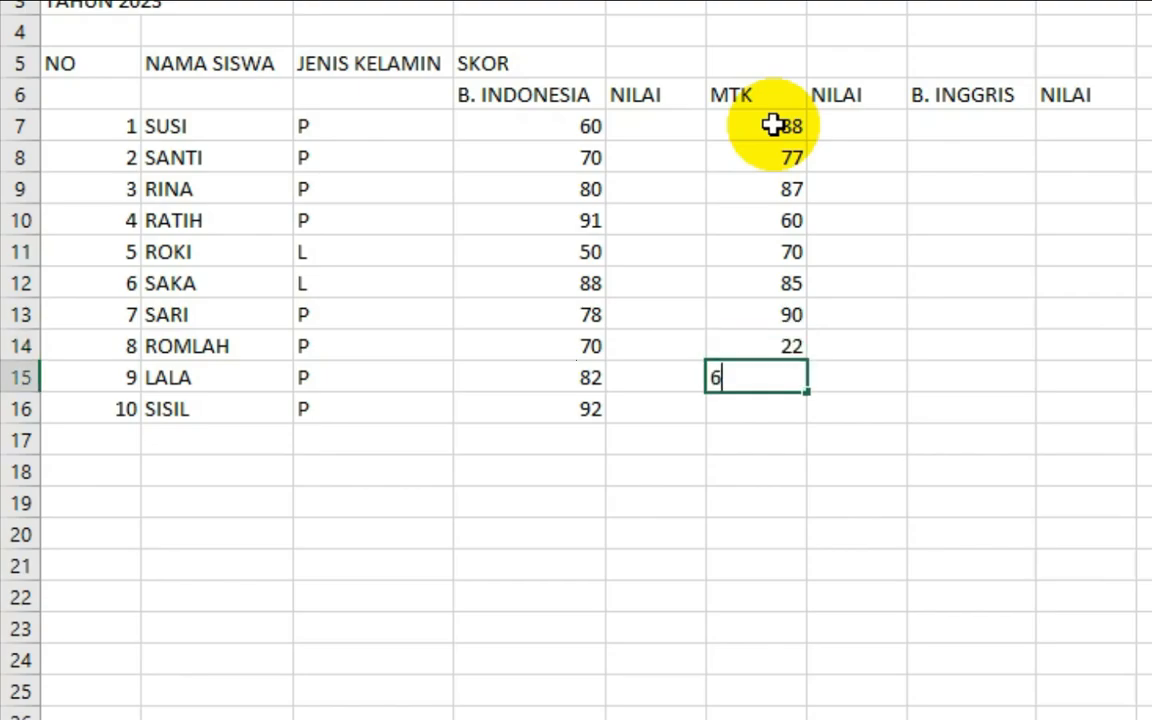
type("5")
key("Return")
type("91")
key("Return")
- Enter the B. INGGRIS scores 60, 70, 80, 91 and 50 in H7:H11
left_click(957, 134)
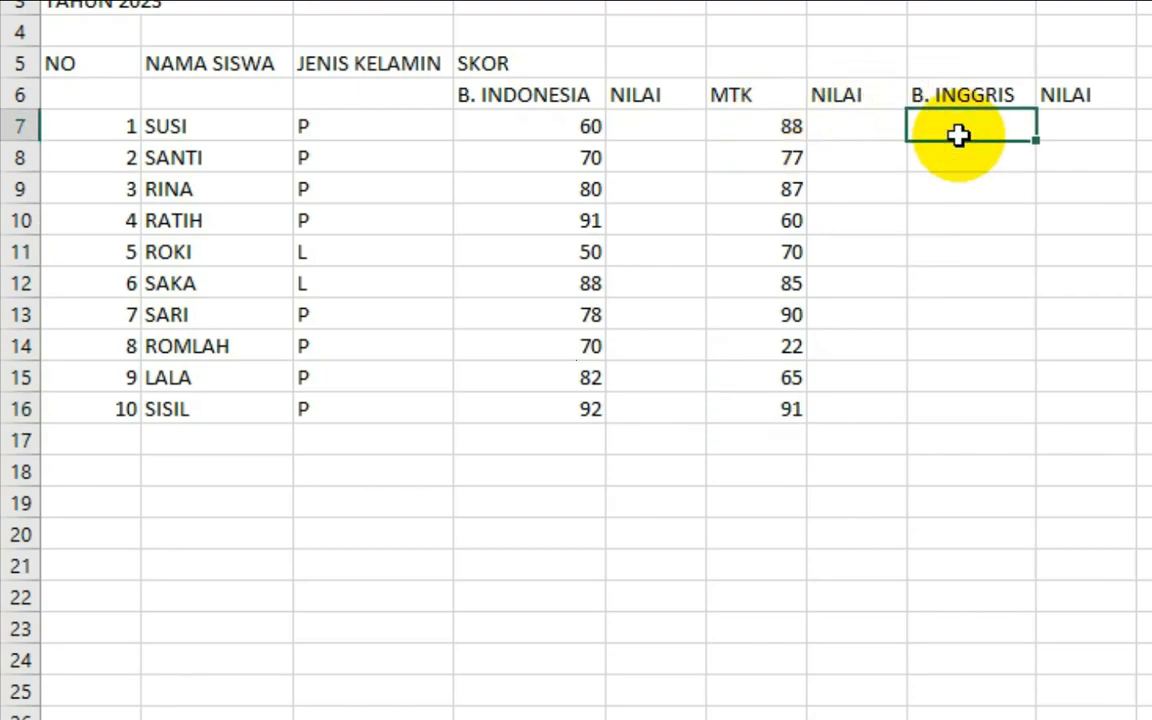
type("60")
key("Return")
key("Return")
type("8")
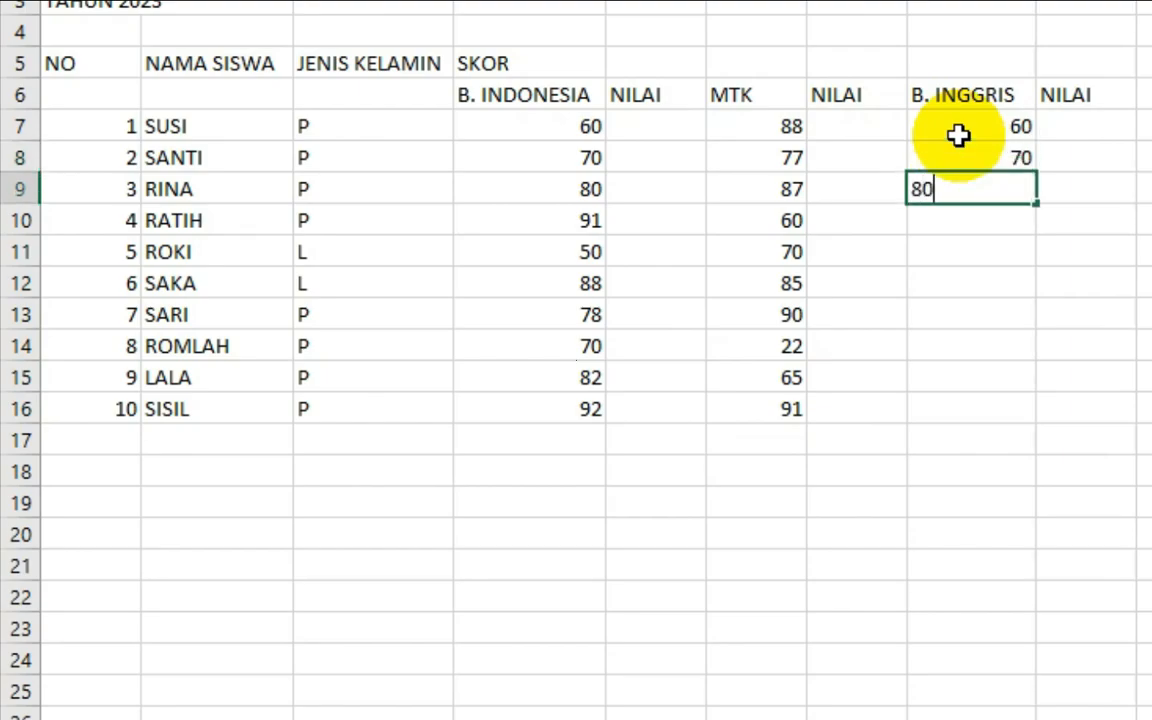
type("0")
key("Return")
key("Return")
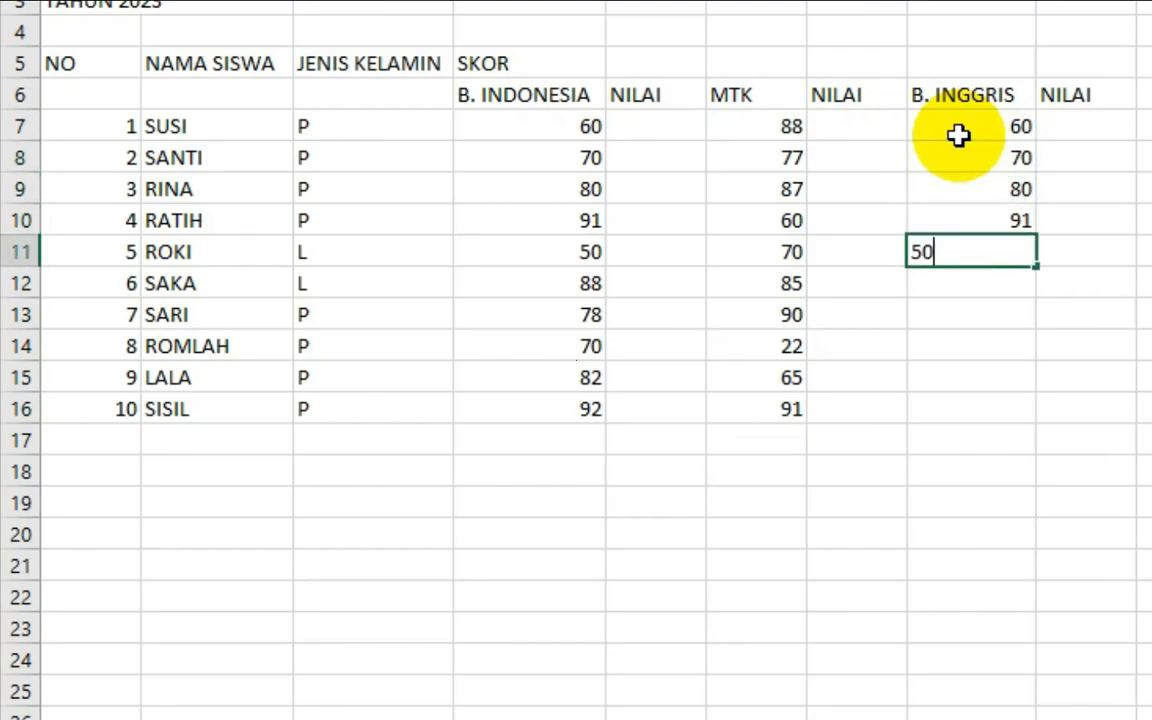
key("Return")
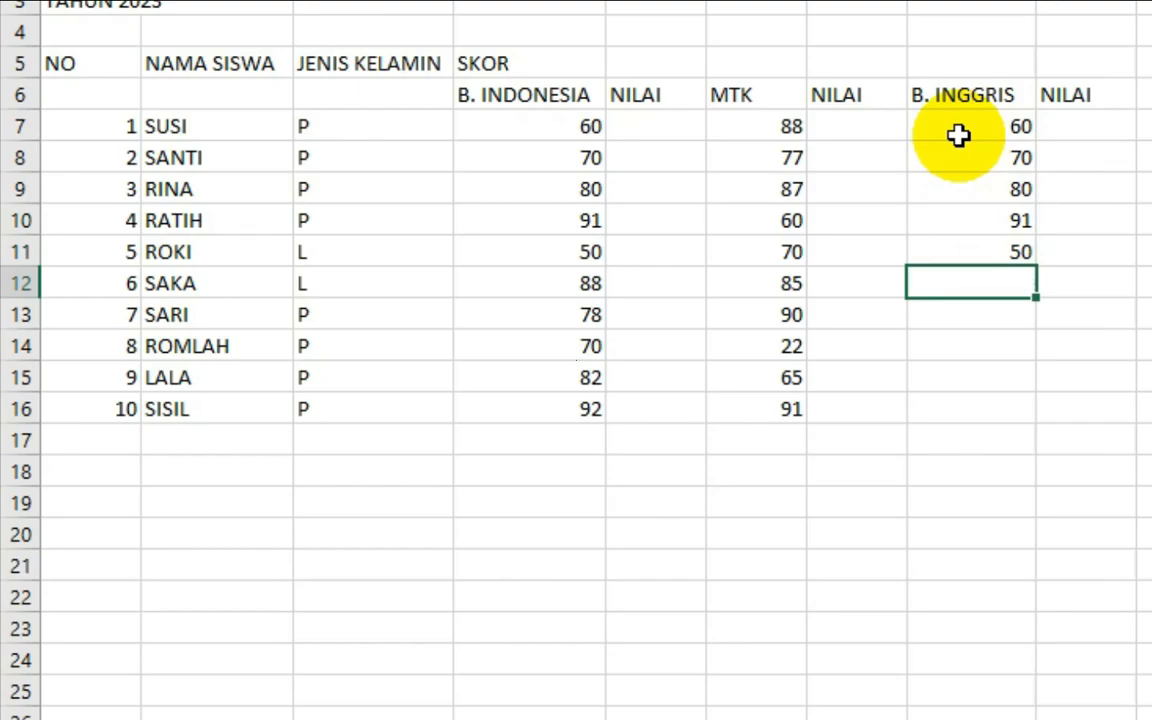
- Enter the B. INGGRIS scores 88, 78, 70, 82 and 90 in H12:H16
key("Return")
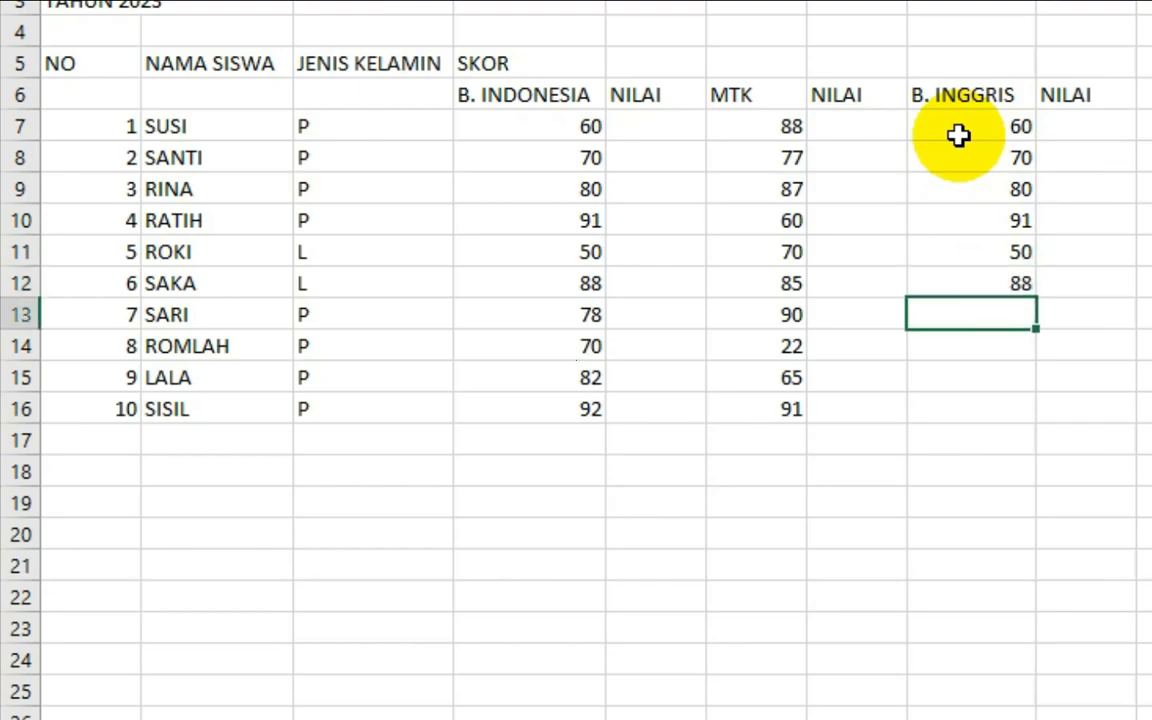
key("Return")
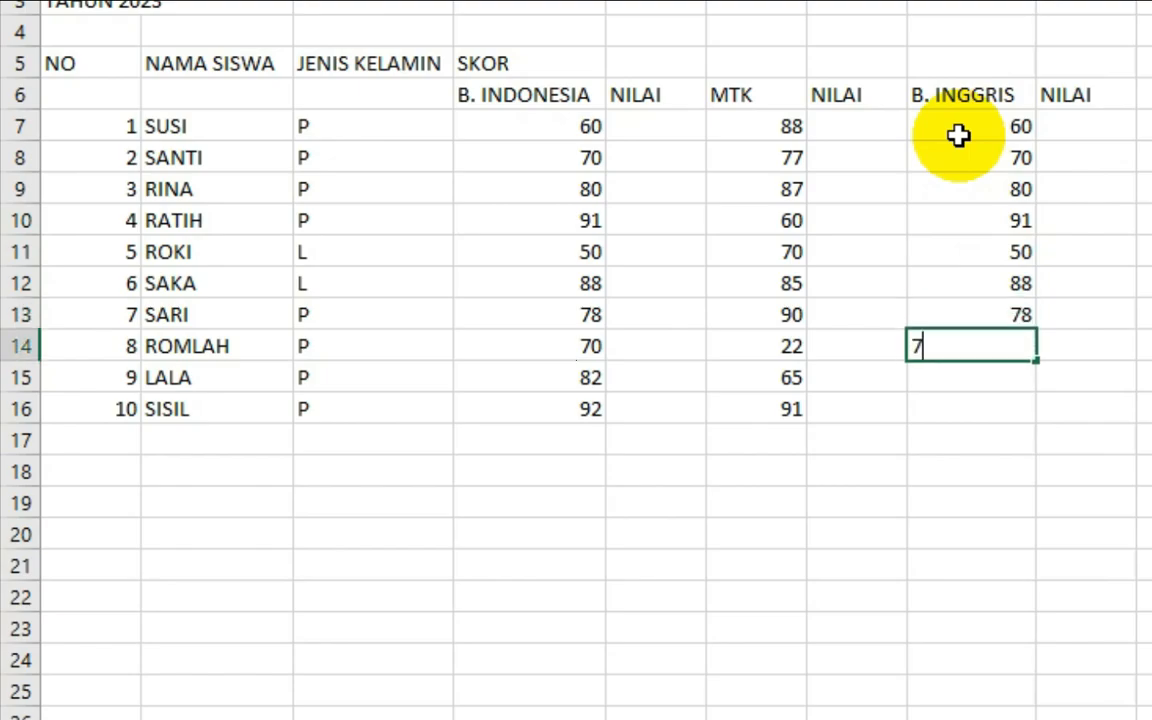
key("Return")
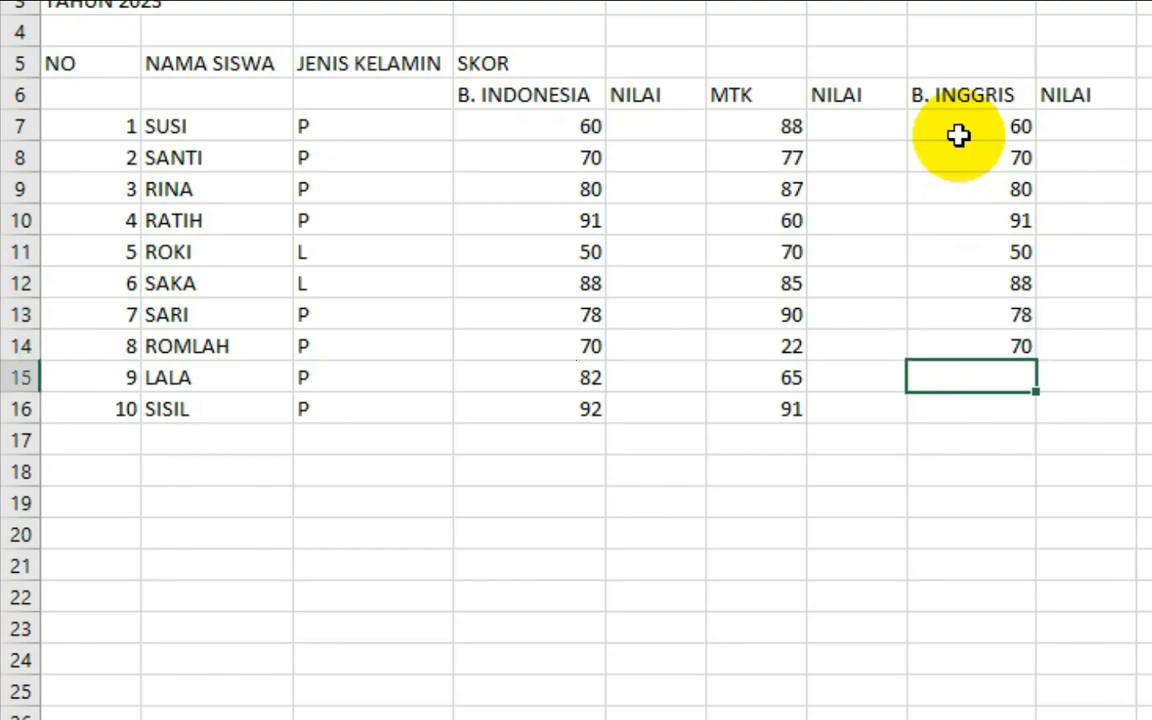
type("82")
key("Return")
type("90")
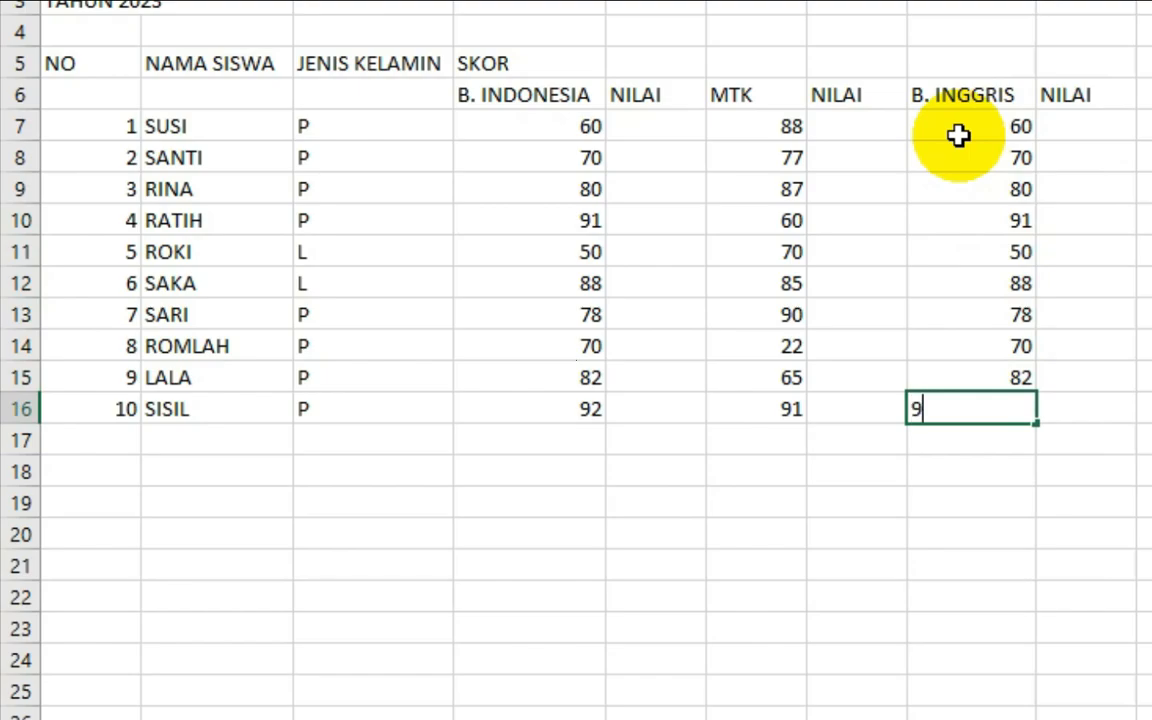
key("Return")
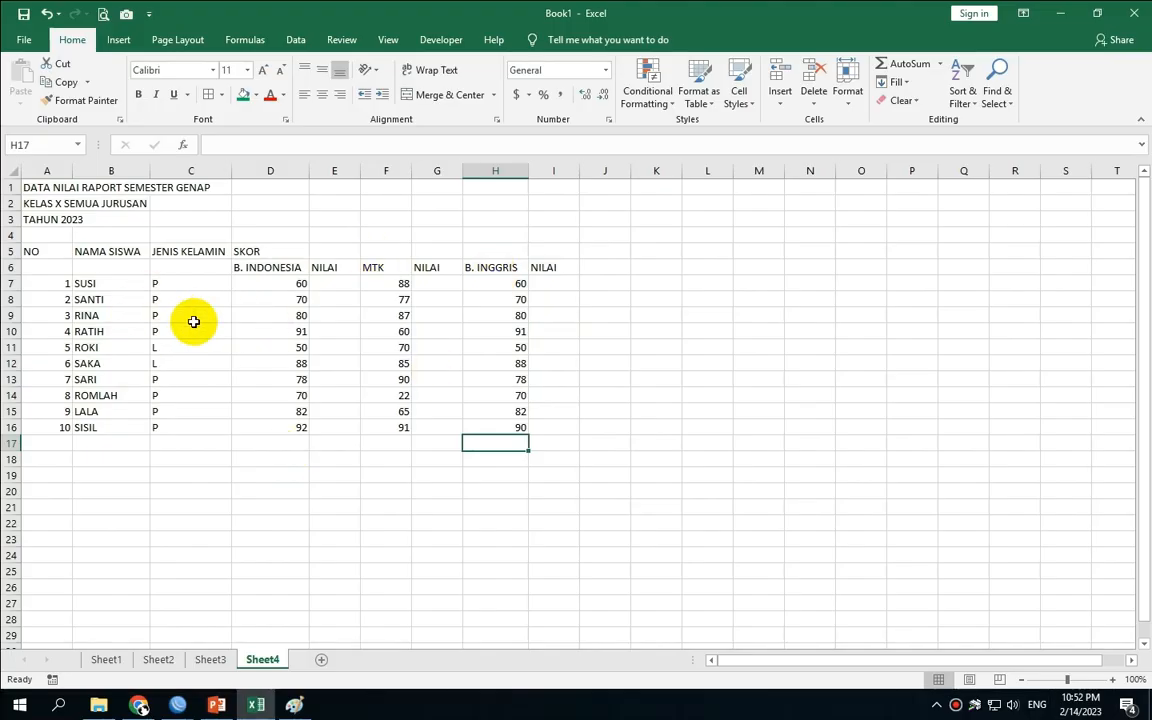
- Apply all borders to the table A5:I16 and centre its contents horizontally
left_click_drag(44, 253, 562, 369)
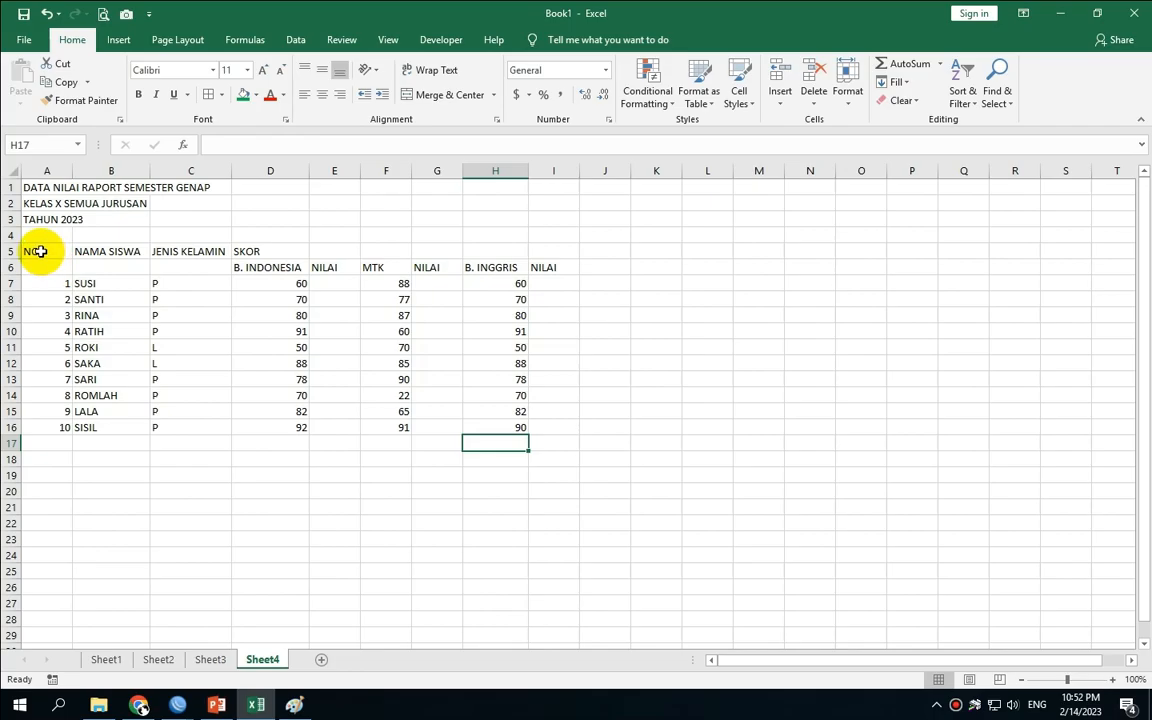
left_click_drag(913, 600, 901, 693)
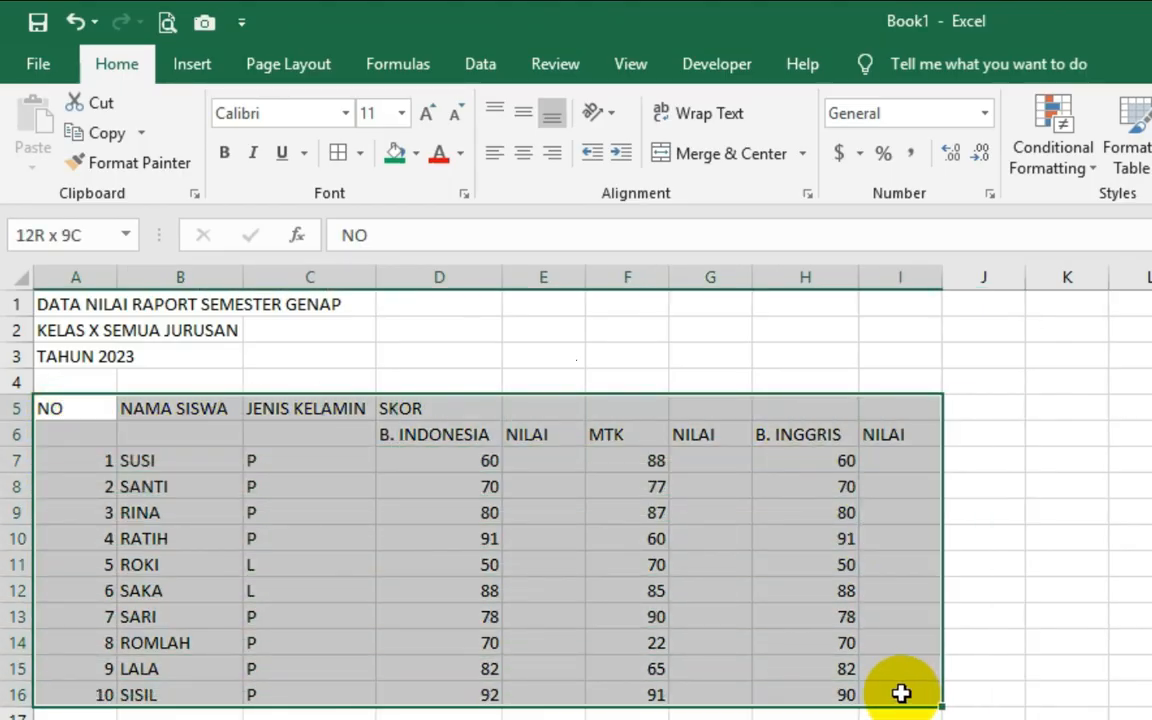
left_click(336, 155)
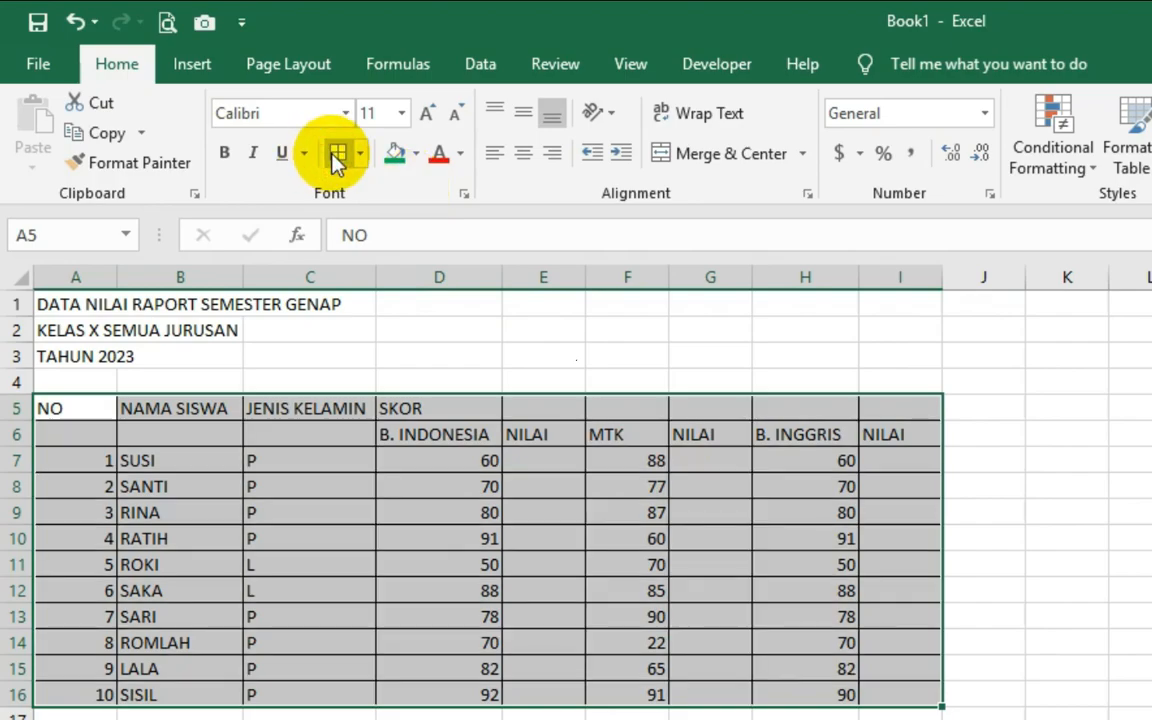
left_click(527, 155)
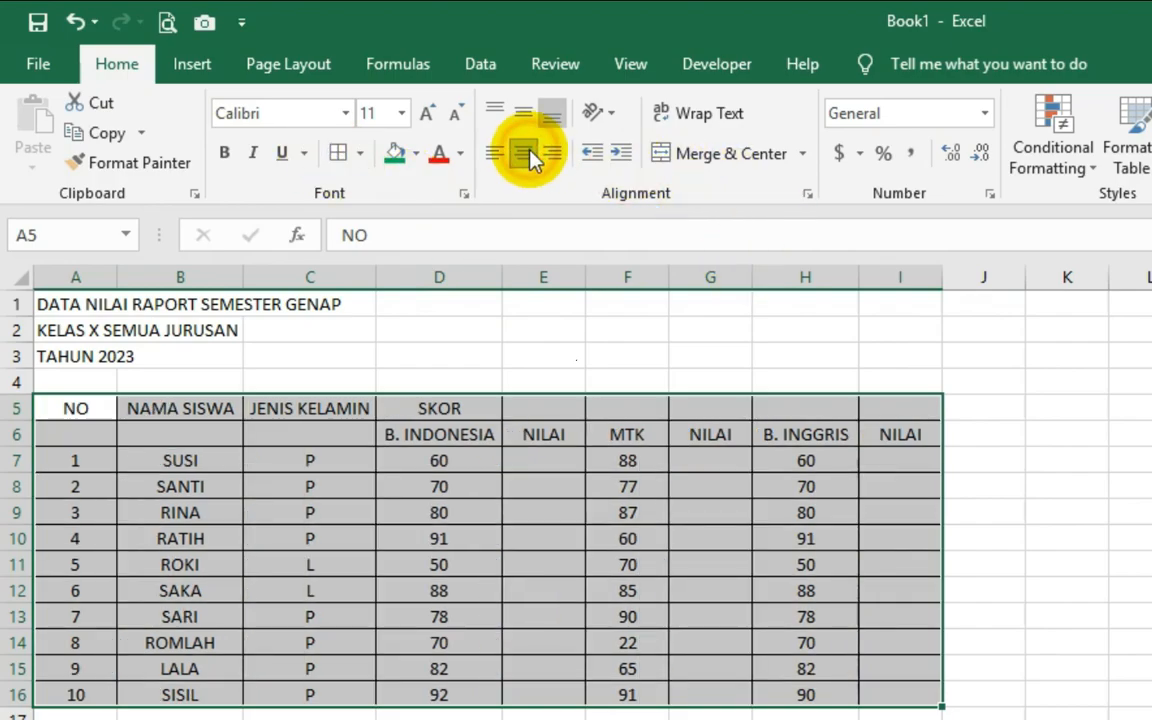
left_click(489, 697)
- Fill the header rows A5:I6 with green and make their text bold
left_click(75, 407)
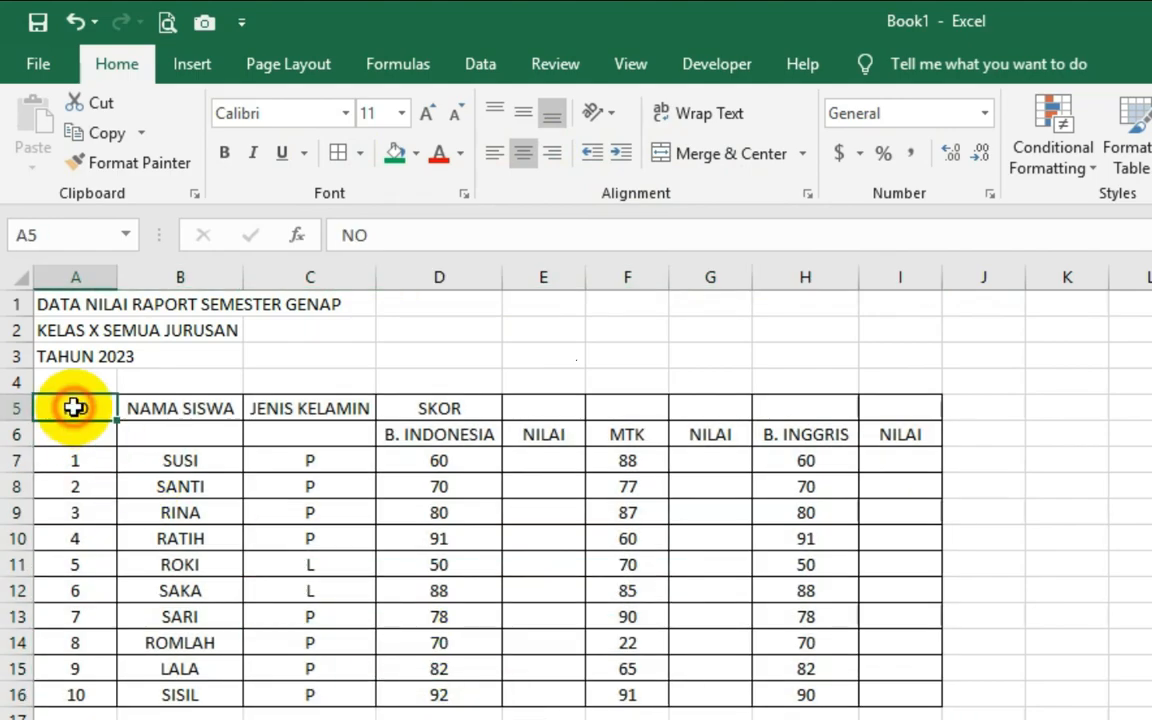
left_click_drag(75, 407, 895, 427)
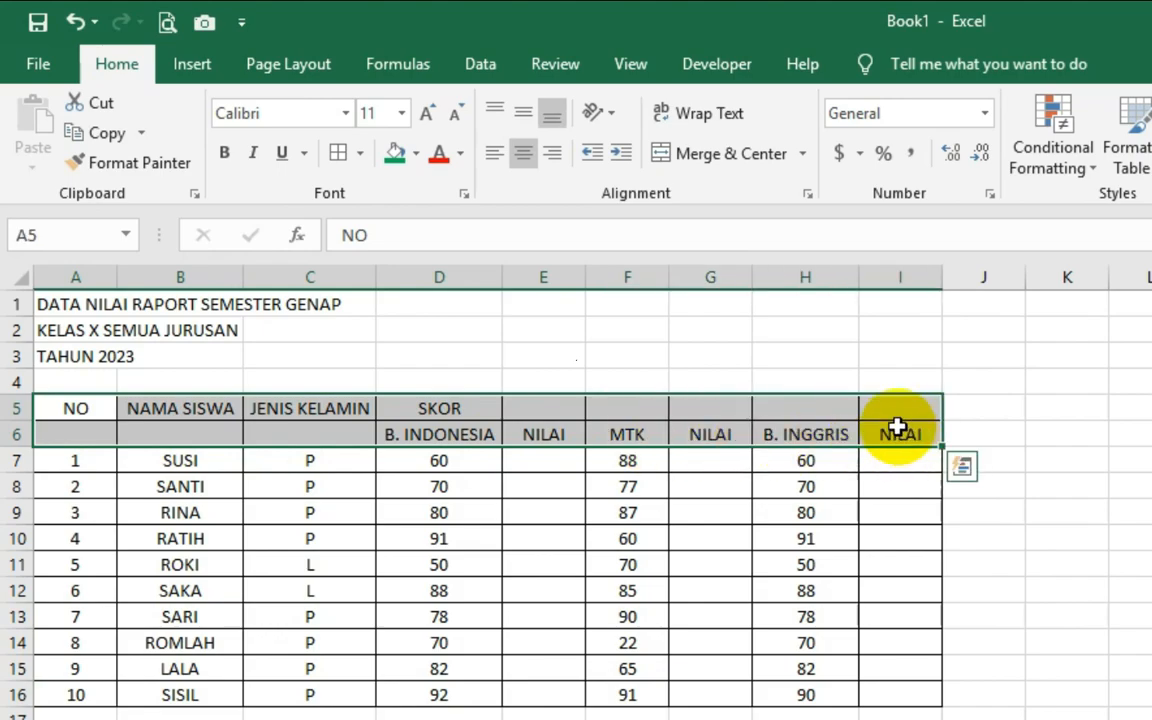
left_click(395, 156)
left_click(224, 152)
left_click(437, 562)
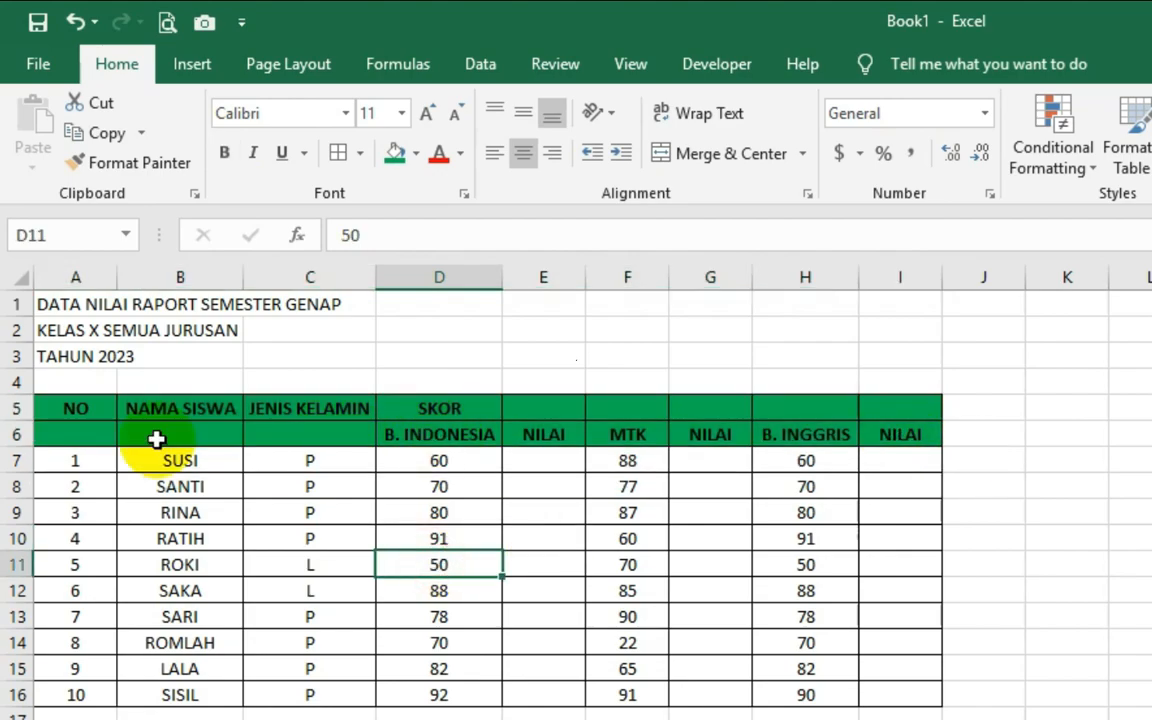
- Merge the NO header over A5:A6 and the NAMA SISWA header over B5:B6, and middle-align both vertically
left_click_drag(54, 407, 55, 430)
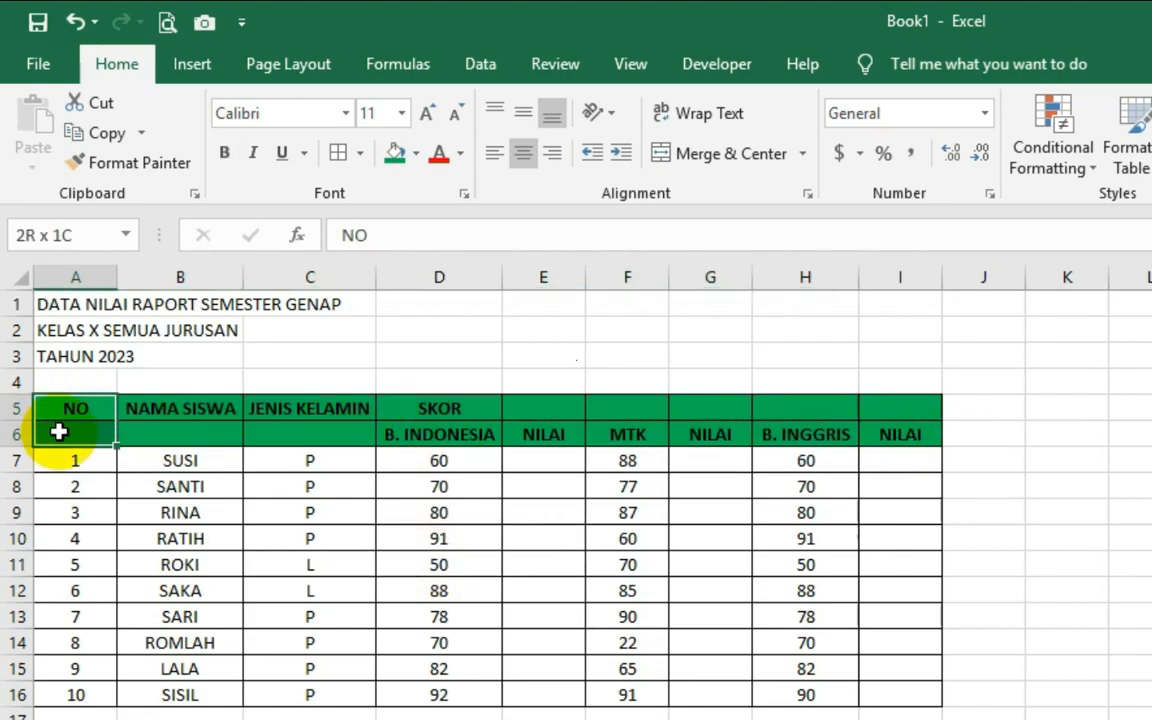
left_click(735, 155)
left_click(150, 406)
left_click_drag(150, 406, 159, 437)
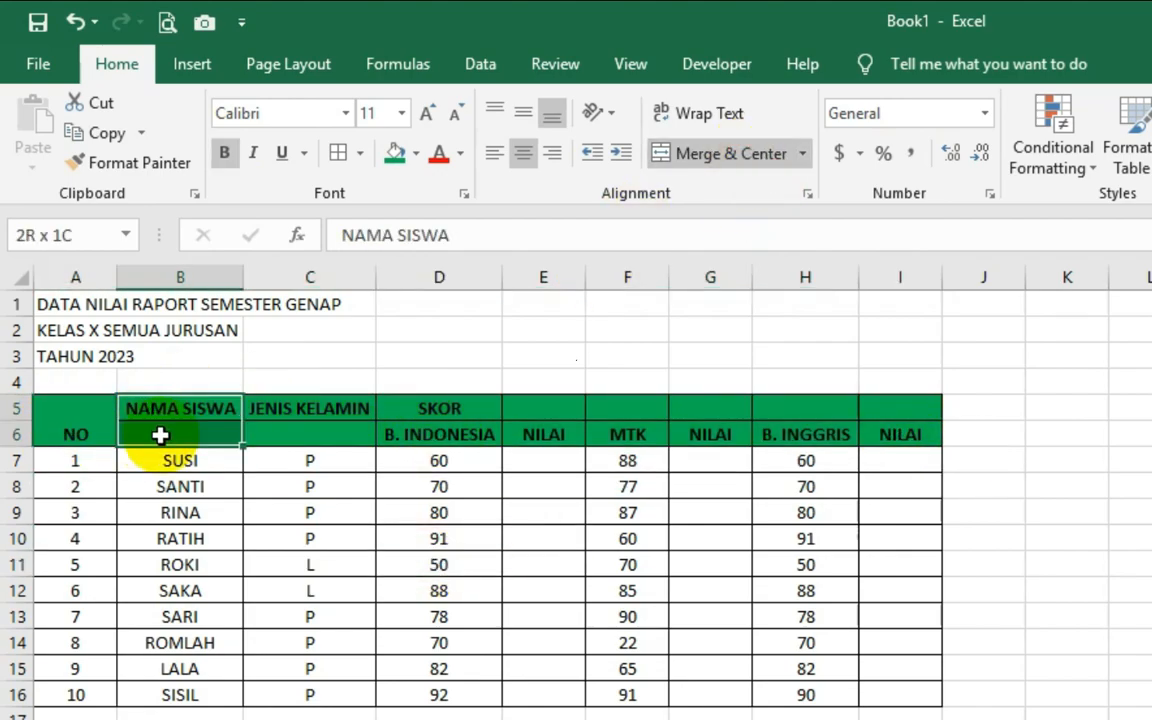
left_click(725, 153)
left_click(521, 118)
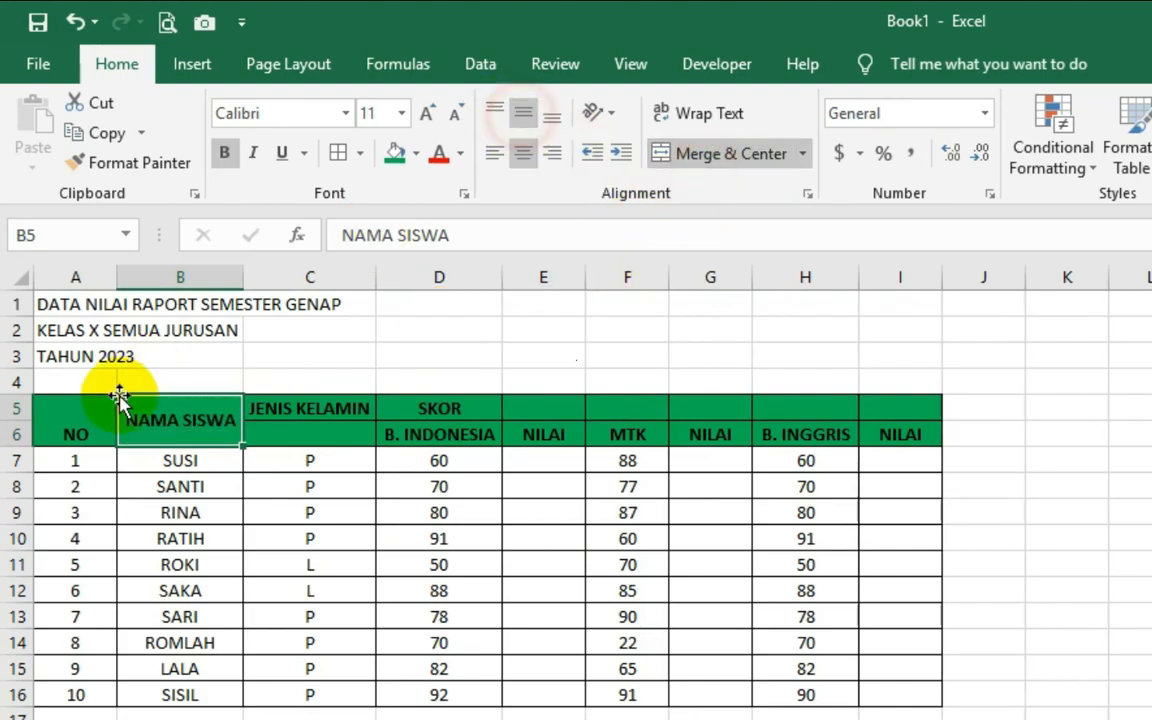
left_click(64, 424)
left_click(518, 118)
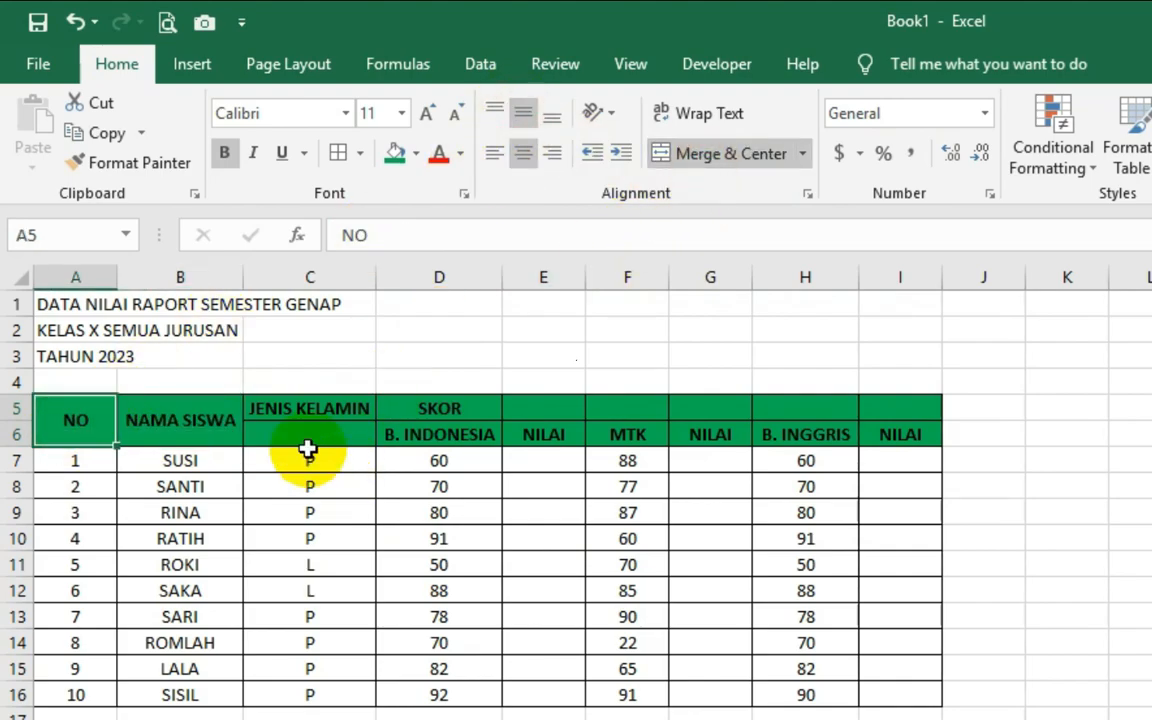
- Merge and middle-align the JENIS KELAMIN header over C5:C6, and merge and centre SKOR across D5:I5
left_click_drag(303, 409, 310, 437)
left_click(735, 155)
left_click(518, 116)
left_click_drag(435, 408, 895, 405)
left_click(738, 152)
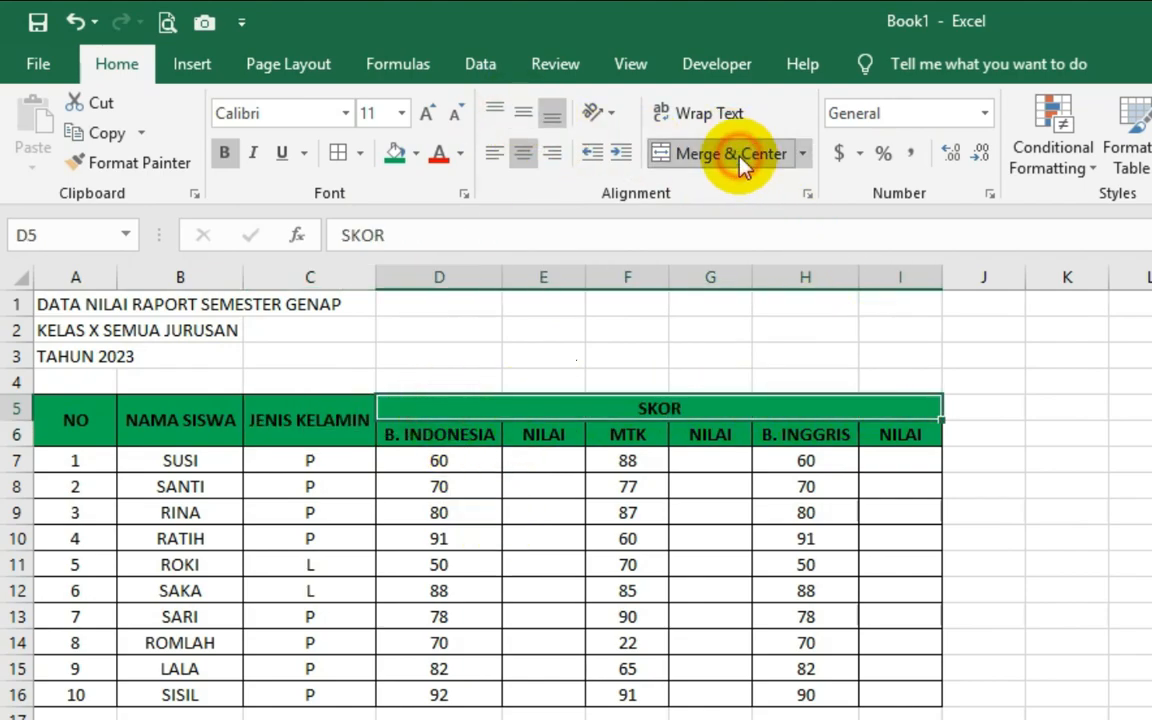
left_click(772, 560)
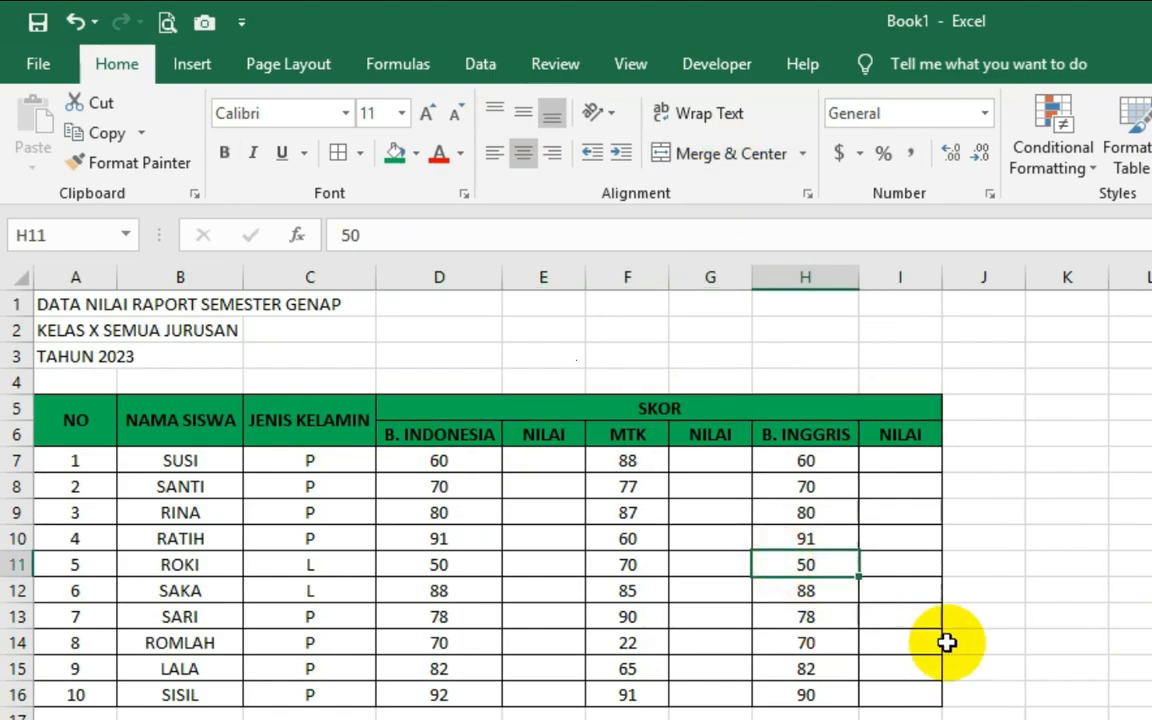
- Merge and centre each of the three title lines in rows 1 to 3 across columns A to I
left_click(93, 306)
left_click_drag(93, 306, 883, 307)
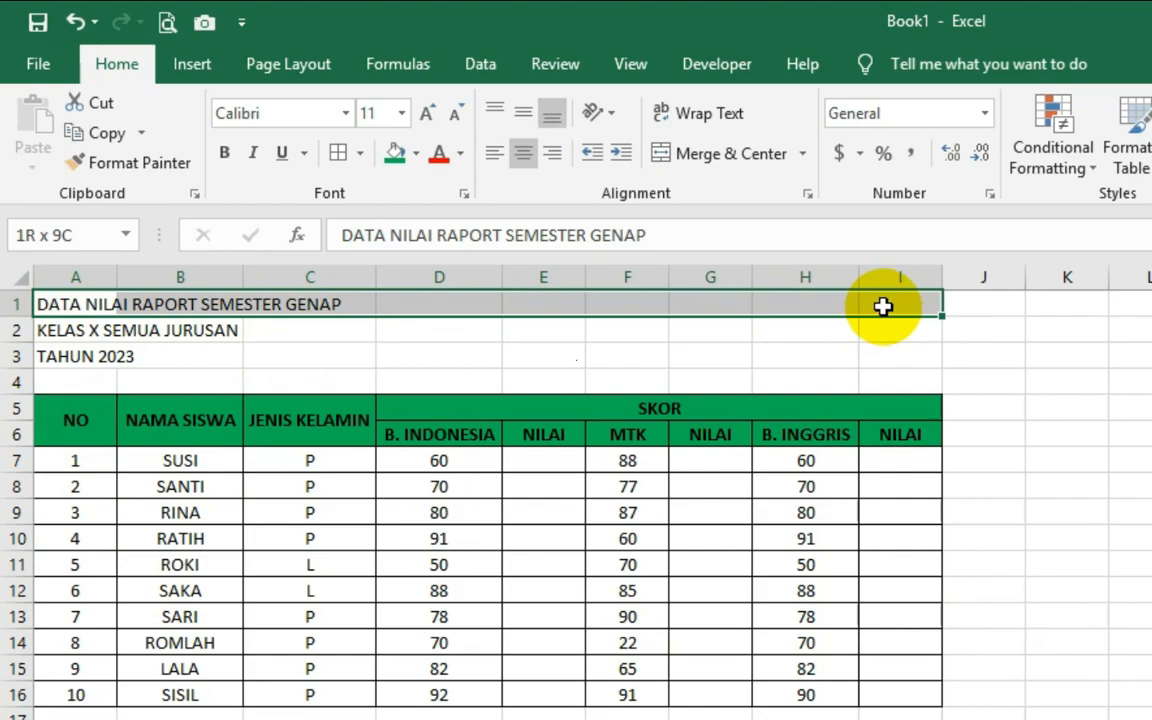
left_click(700, 150)
left_click_drag(60, 336, 900, 328)
left_click(680, 155)
left_click_drag(66, 356, 924, 362)
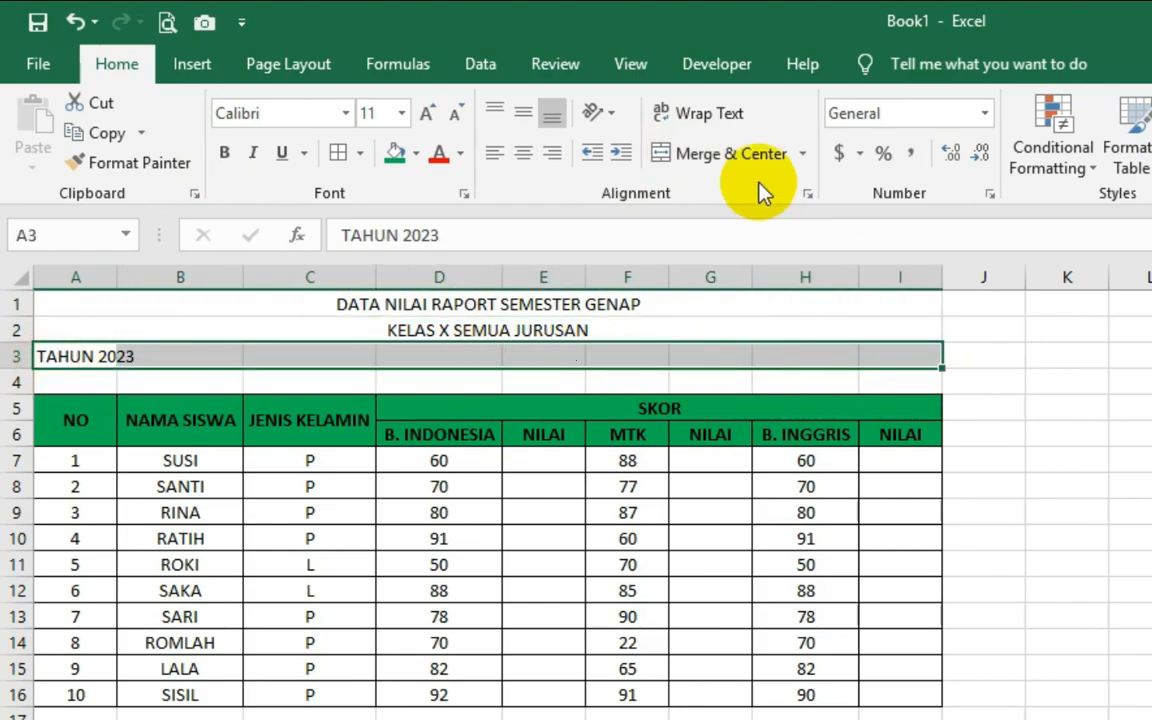
left_click(722, 155)
- Make the three title lines in rows 1 to 3 bold and increase their font by two size steps
left_click(555, 304)
left_click_drag(555, 304, 555, 357)
left_click(227, 157)
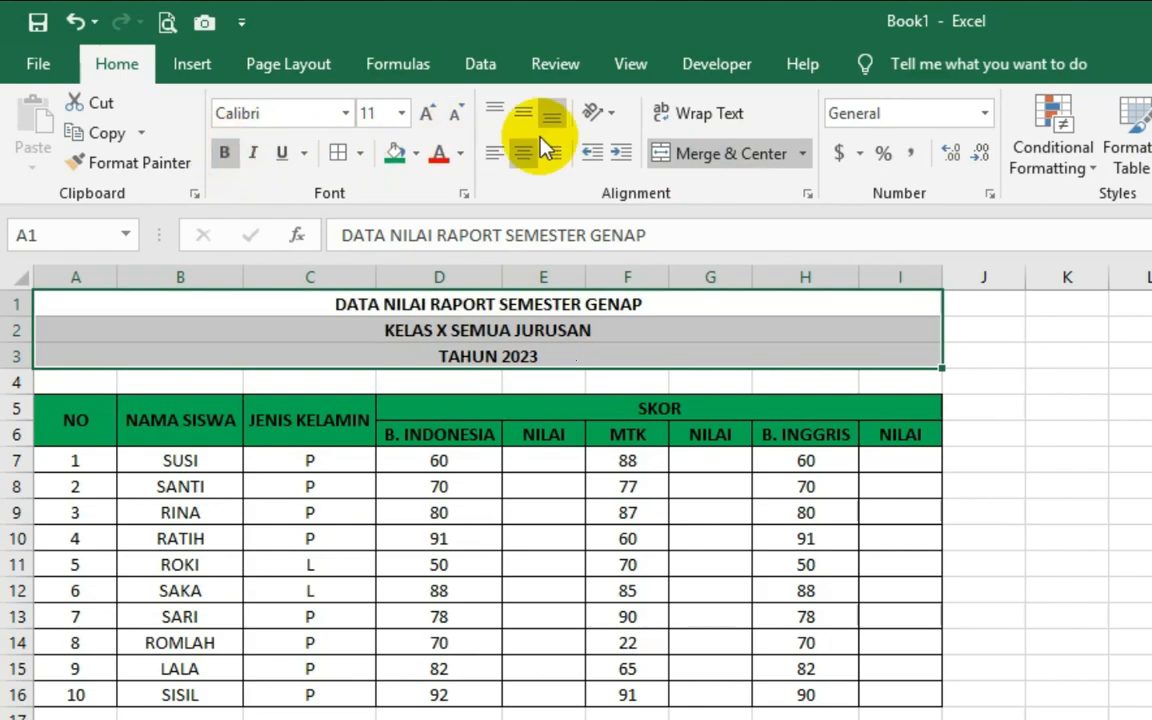
left_click(427, 113)
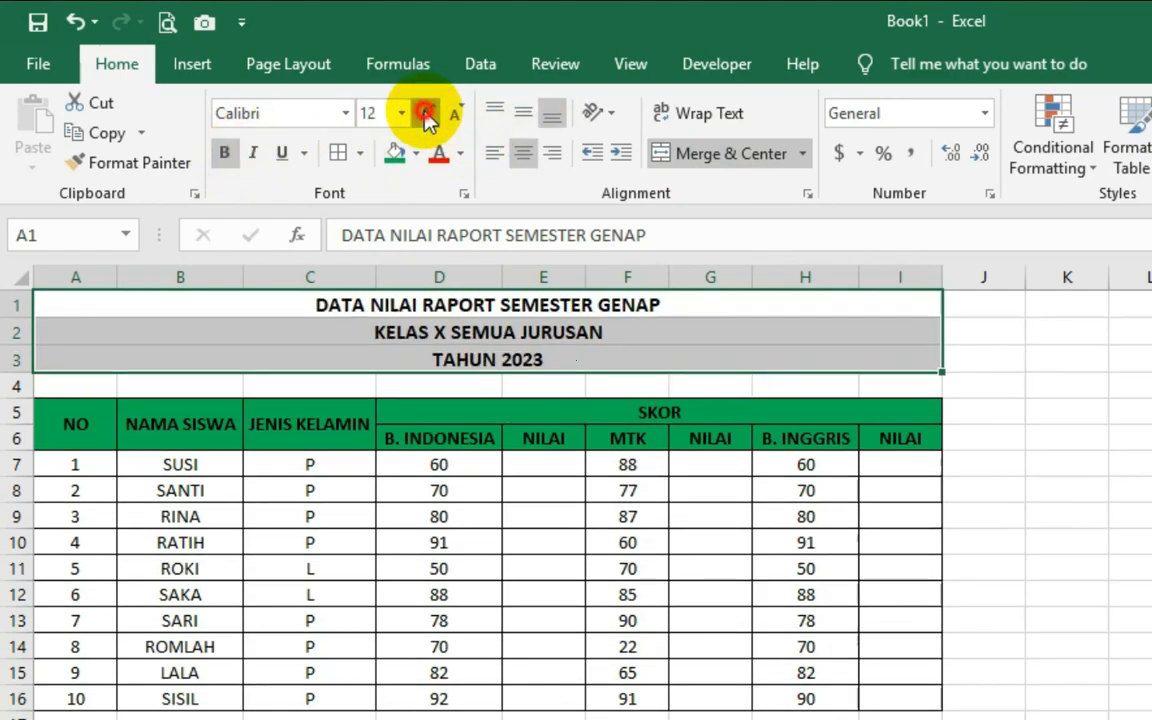
left_click(427, 113)
left_click(686, 558)
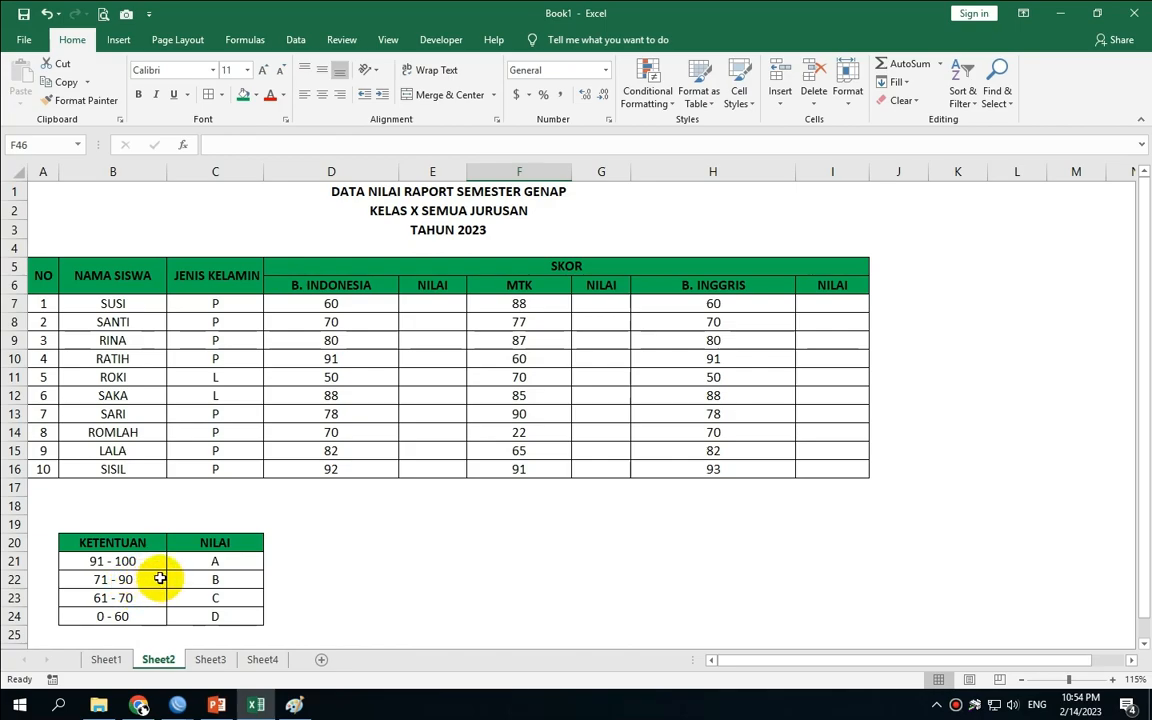
- Start an IF formula in E7, the B. INDONESIA grade cell, that returns "A" when D7>90
left_click(437, 302)
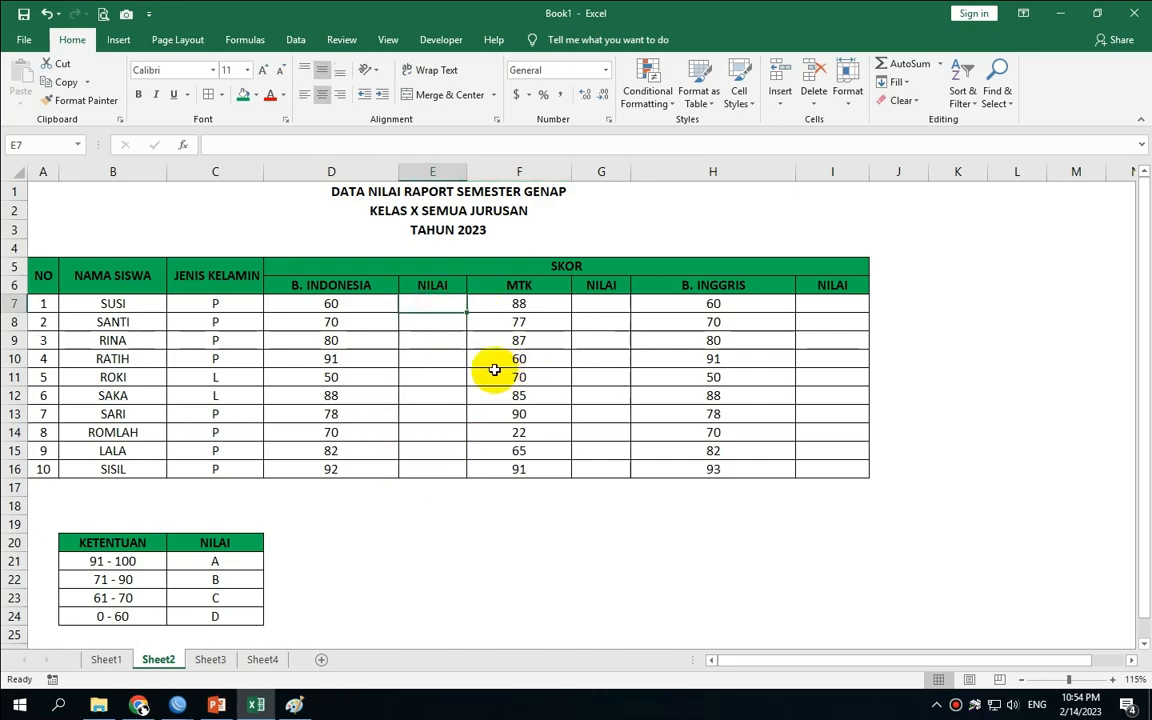
type("=")
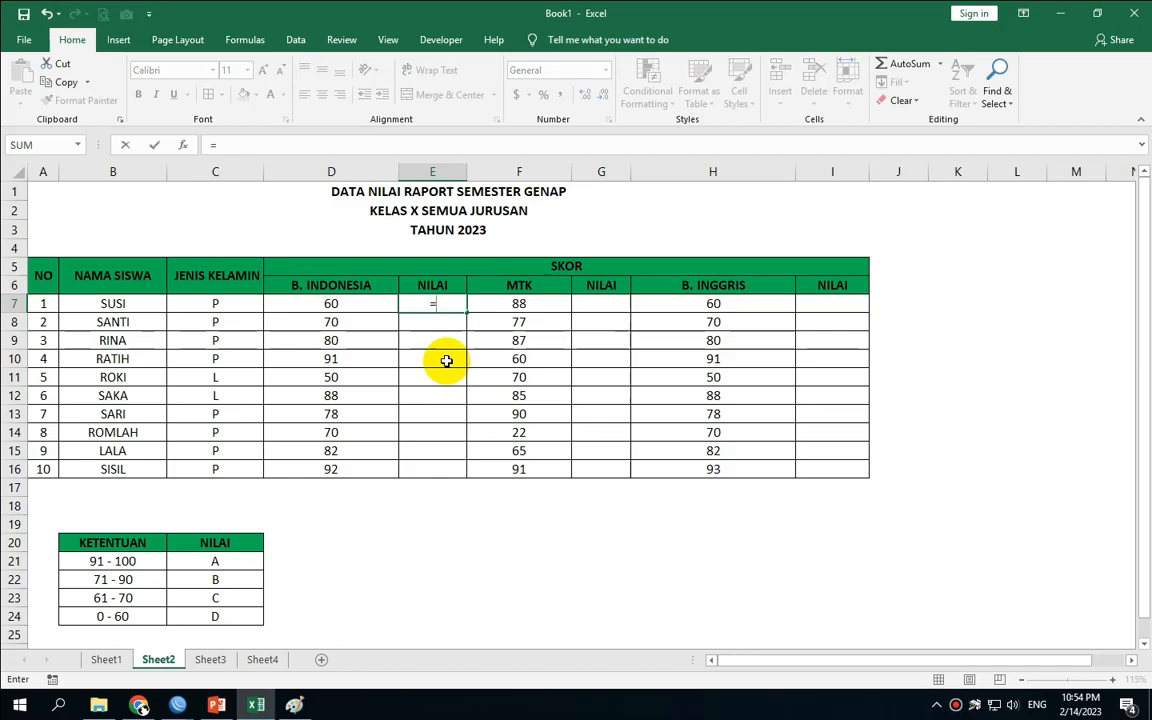
type("IF")
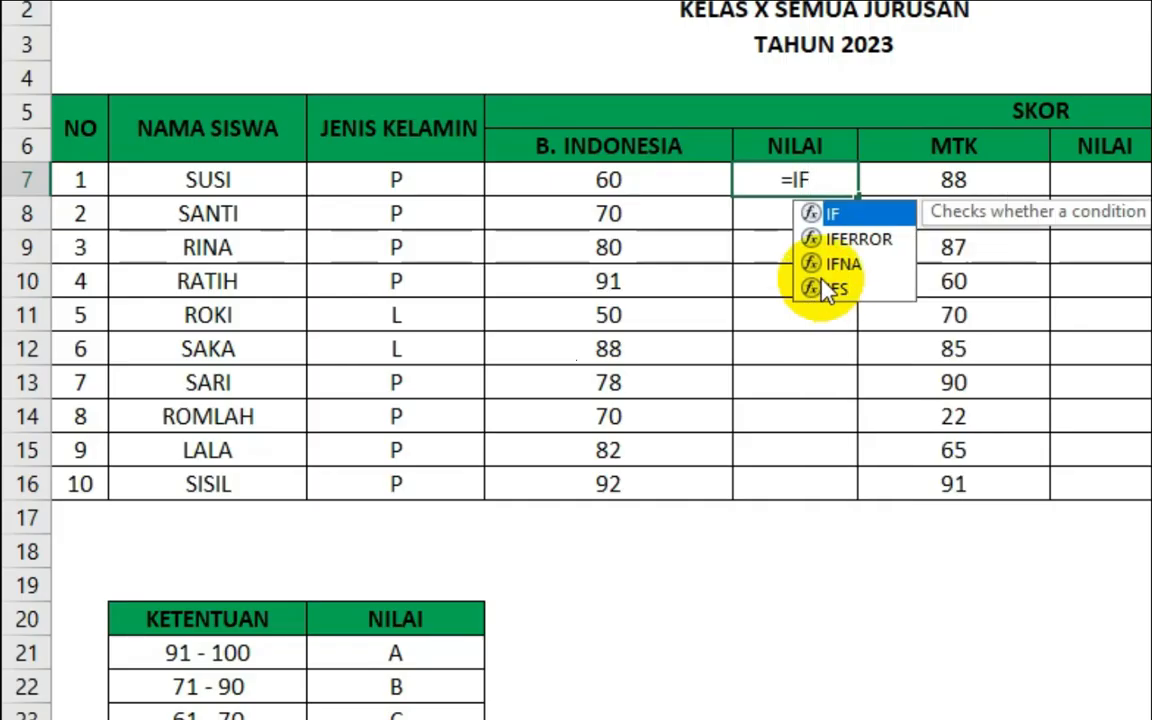
double_click(830, 213)
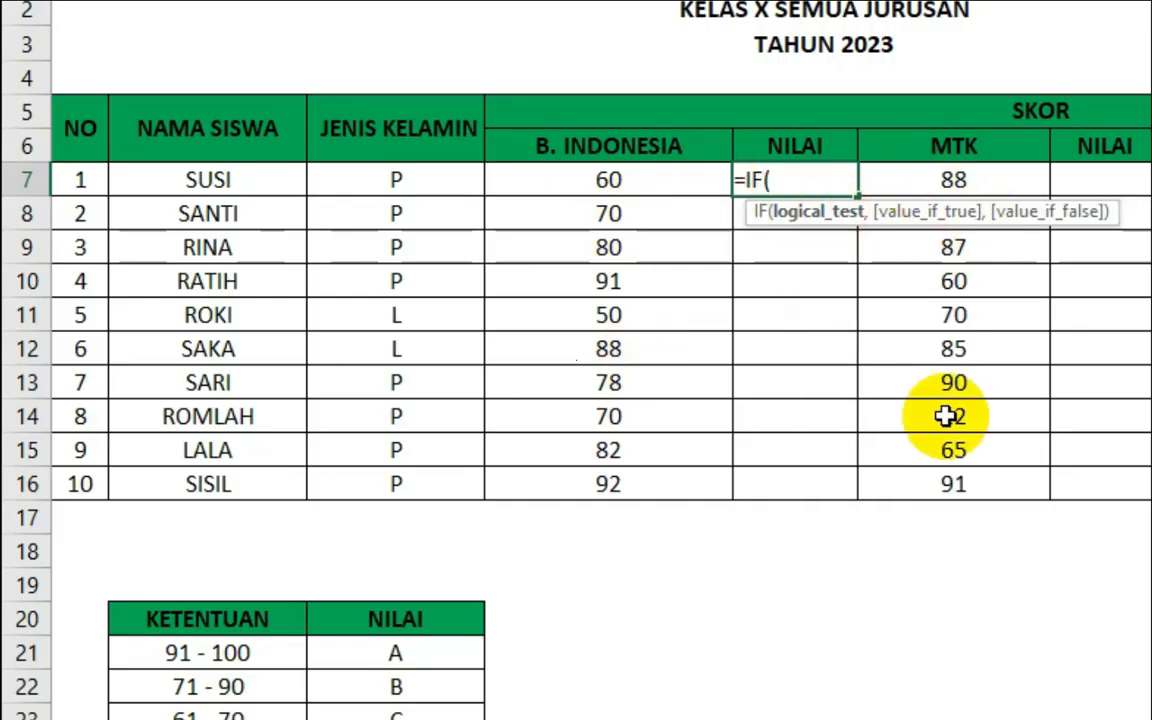
left_click(548, 177)
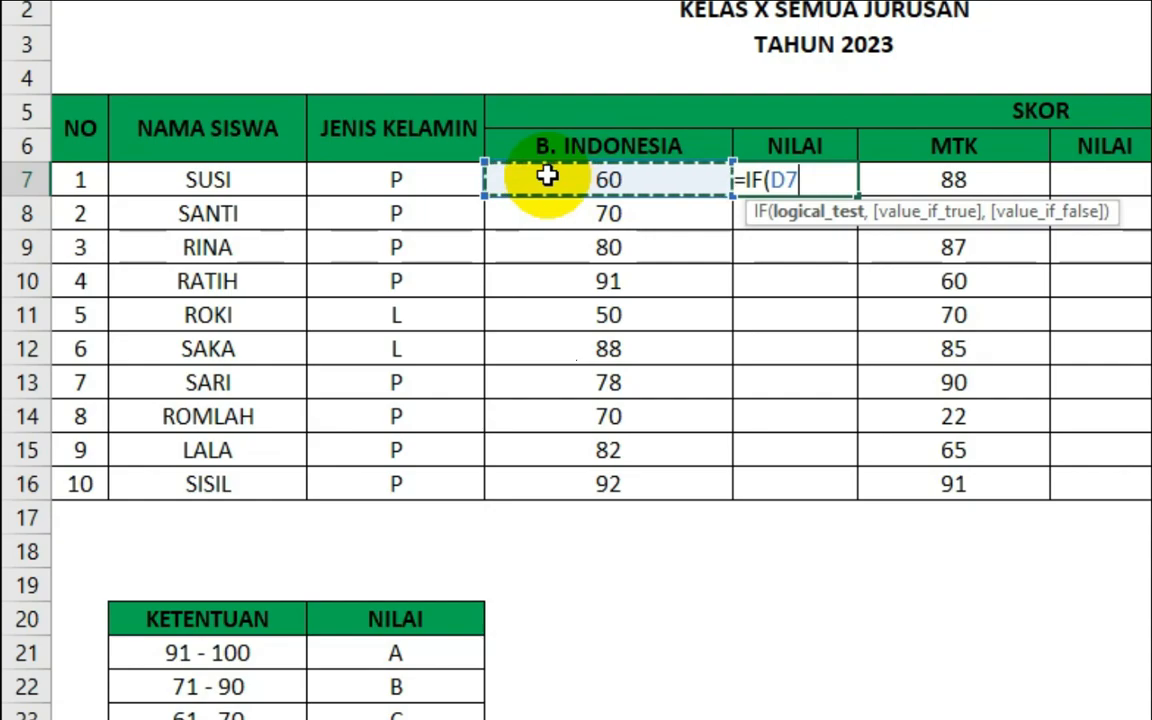
type(">90")
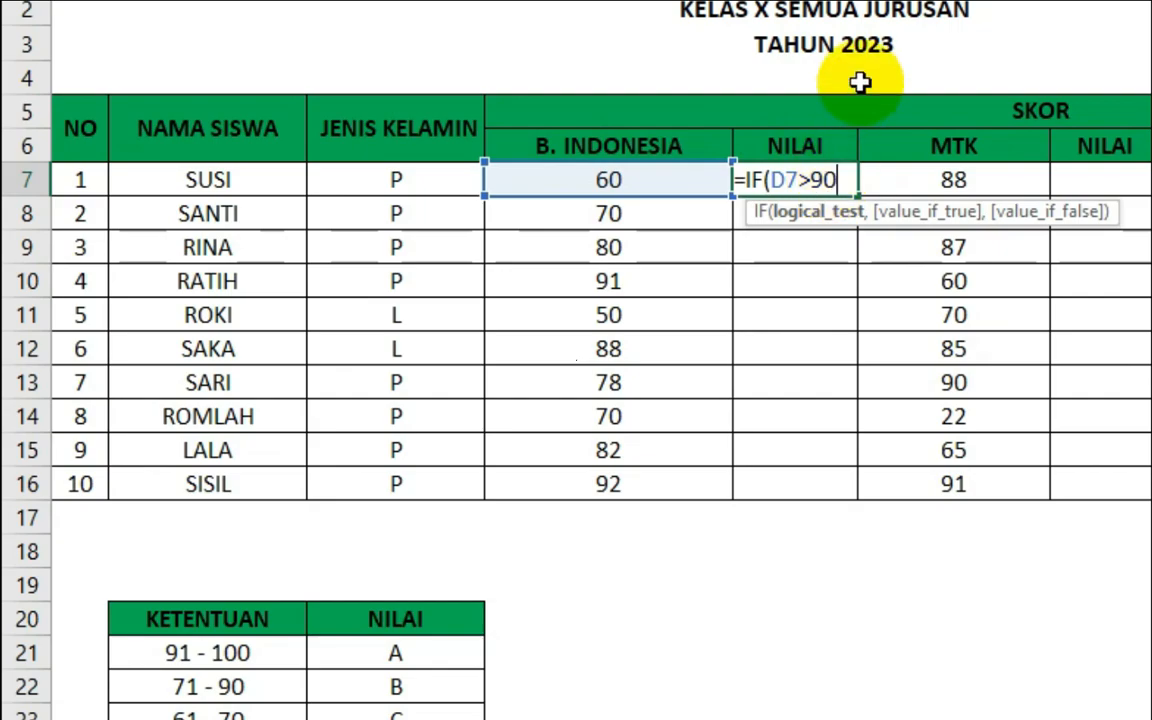
type(",")
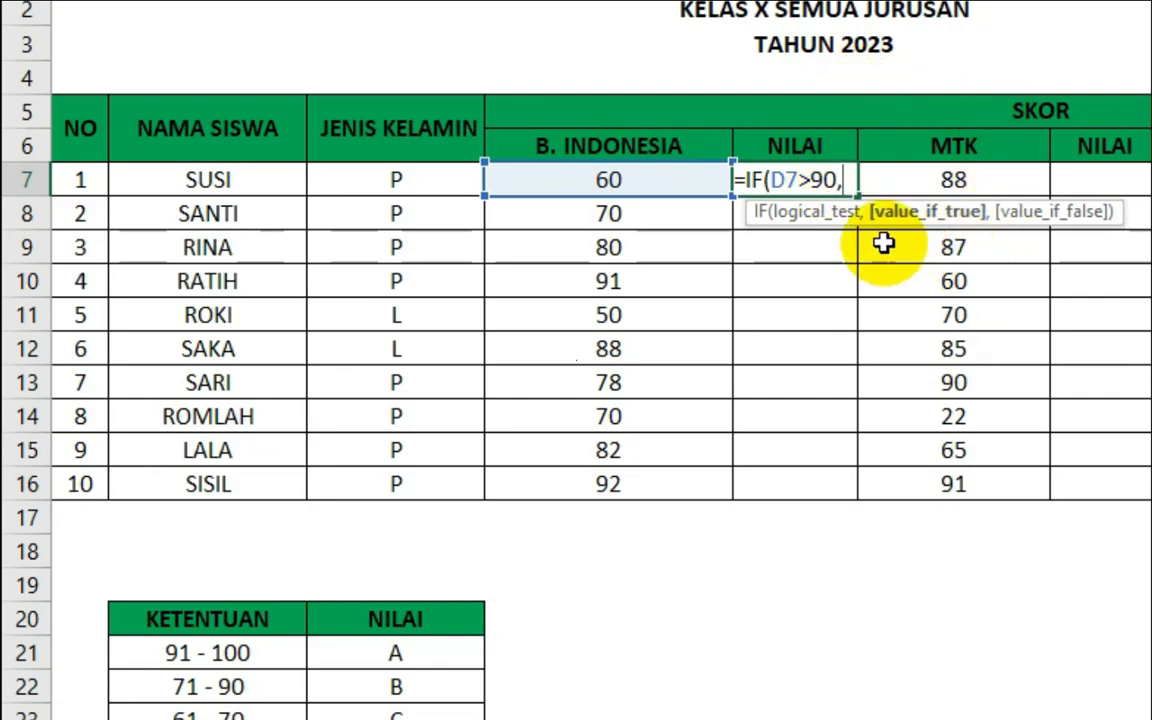
type("\"A\"")
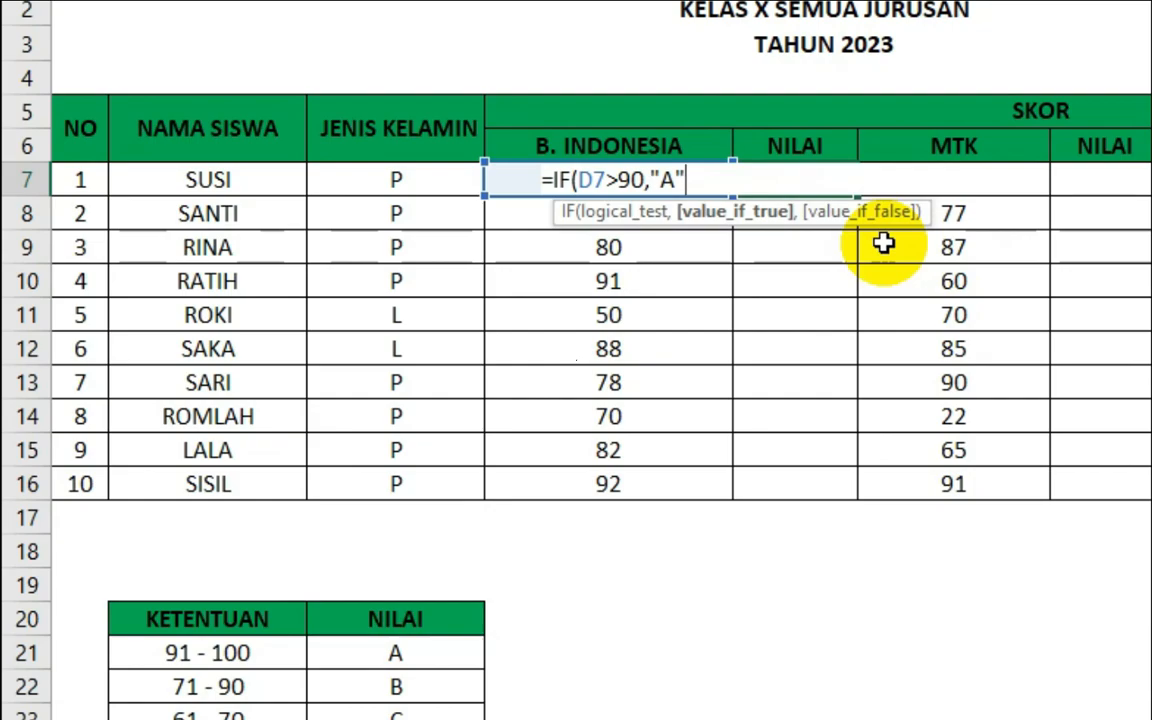
type(",")
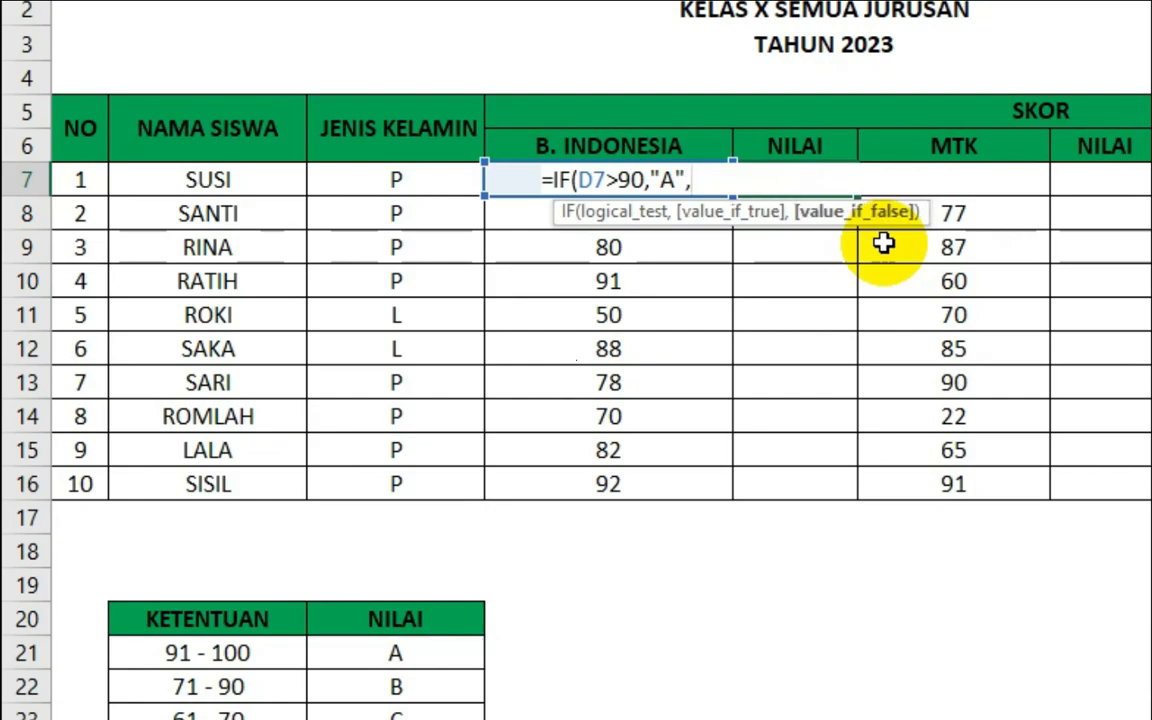
- Nest a second IF as the false value of the E7 formula, returning "B" when D7>70
type("IF")
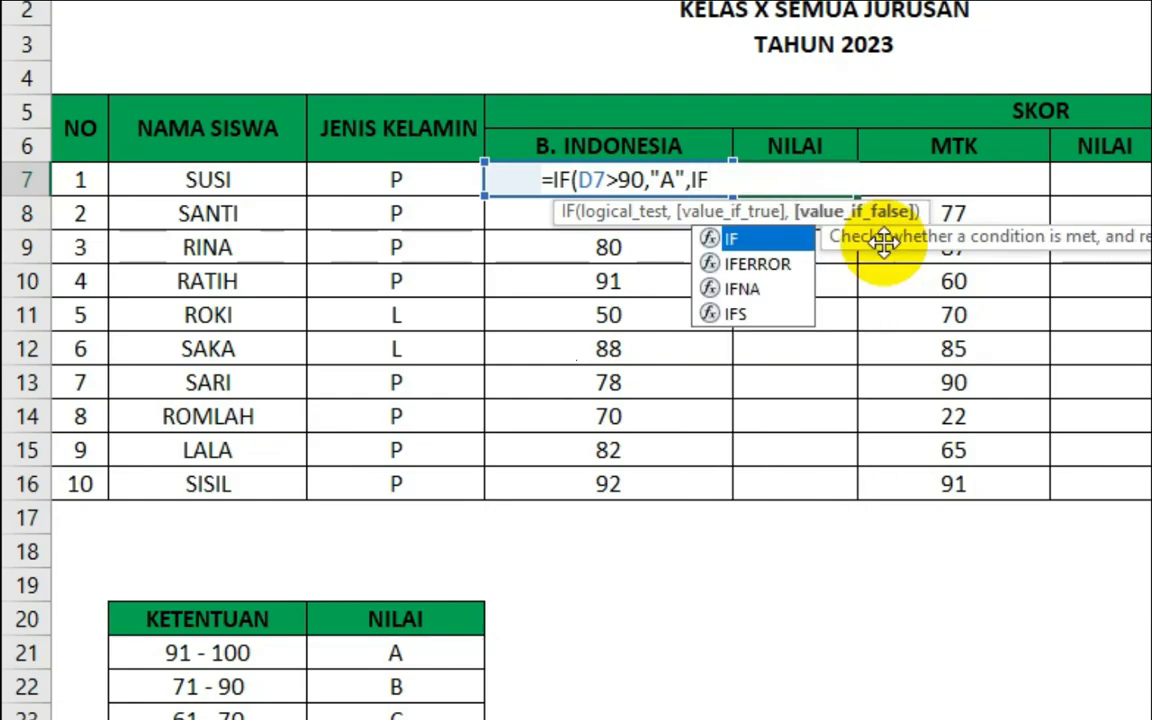
double_click(752, 239)
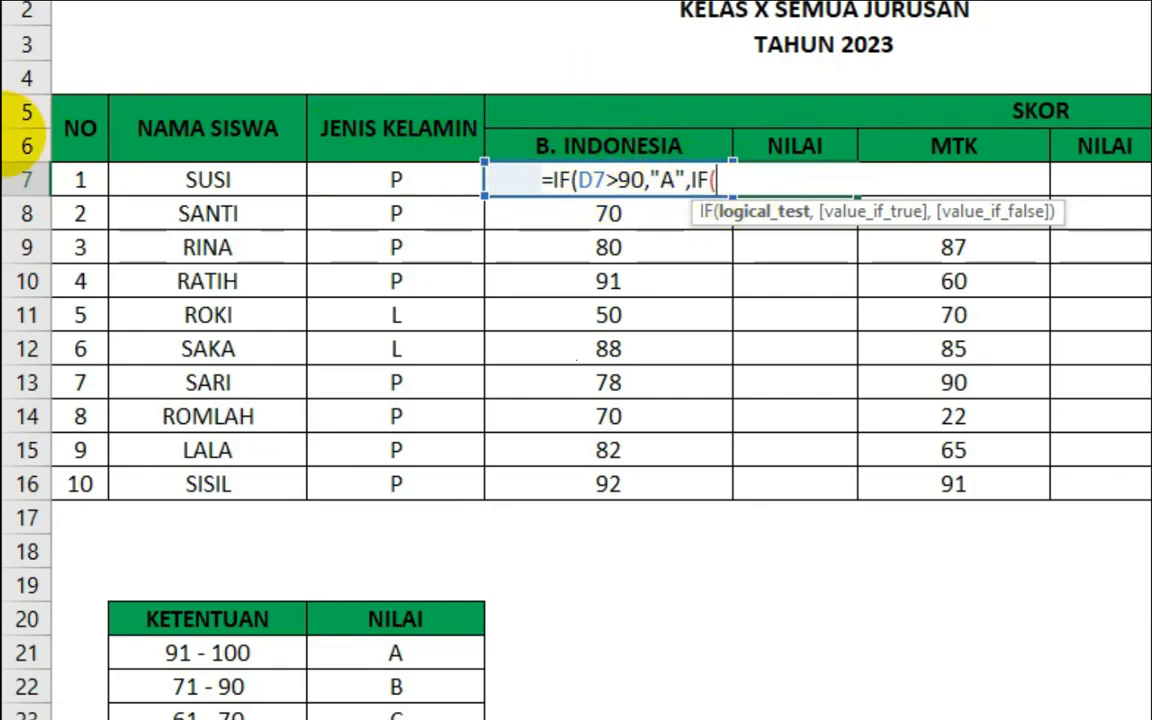
type("D7")
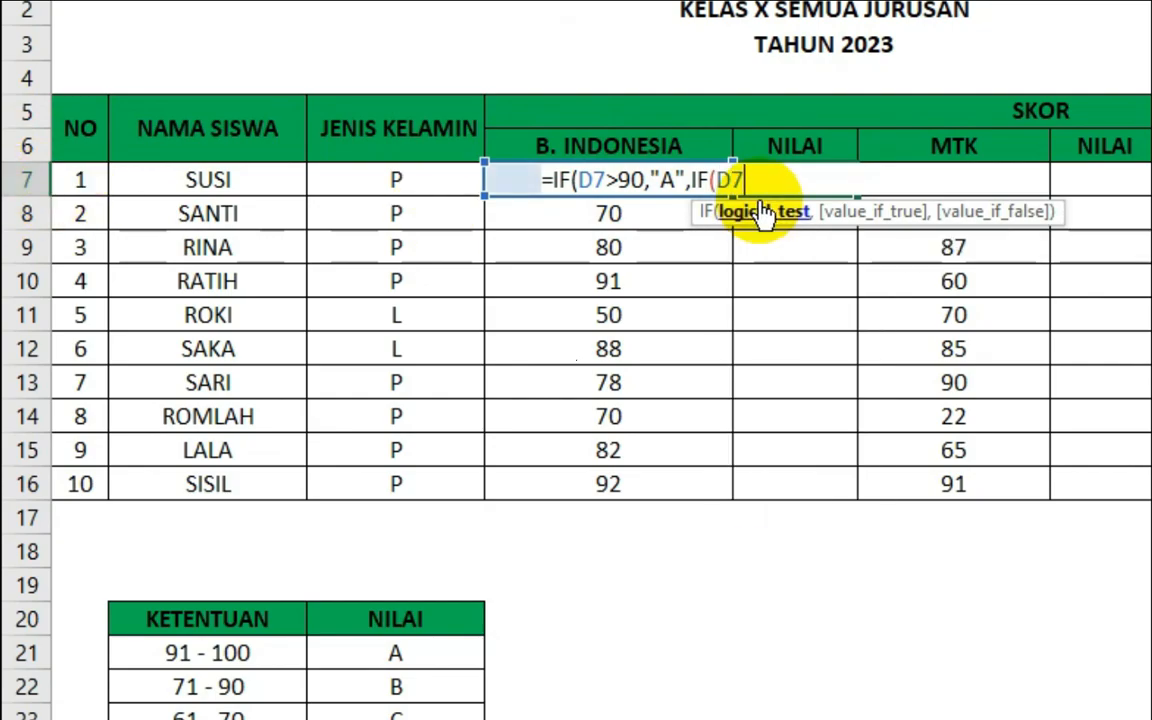
type(">70")
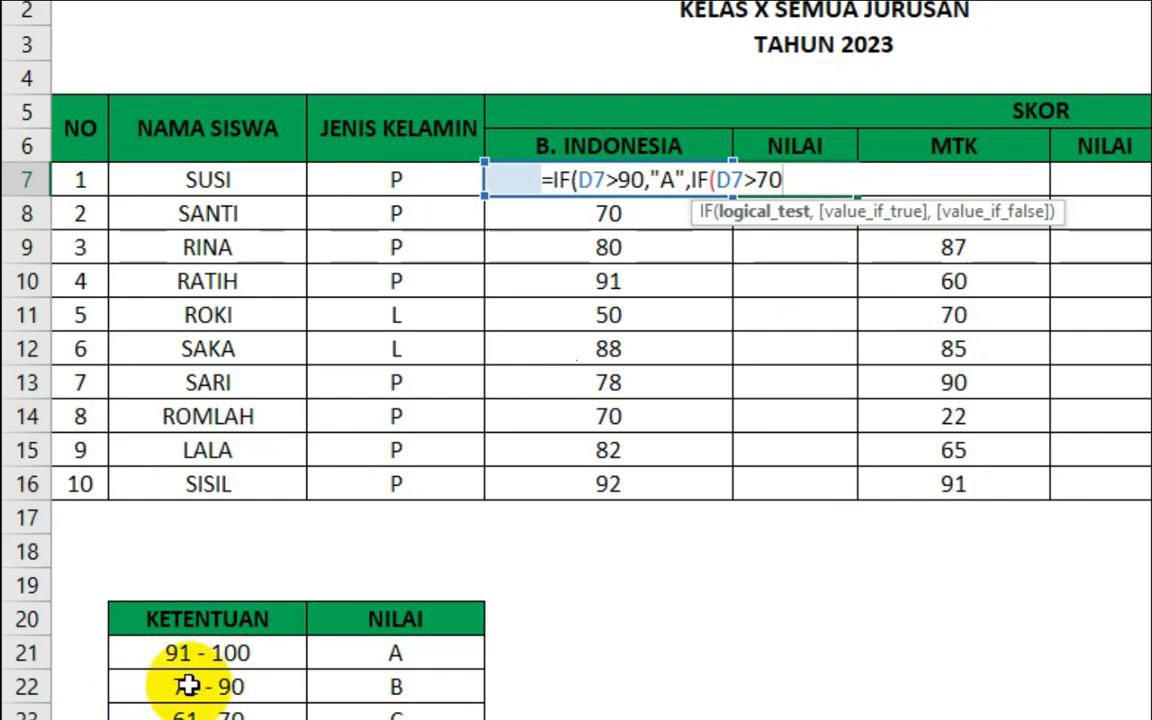
type(",")
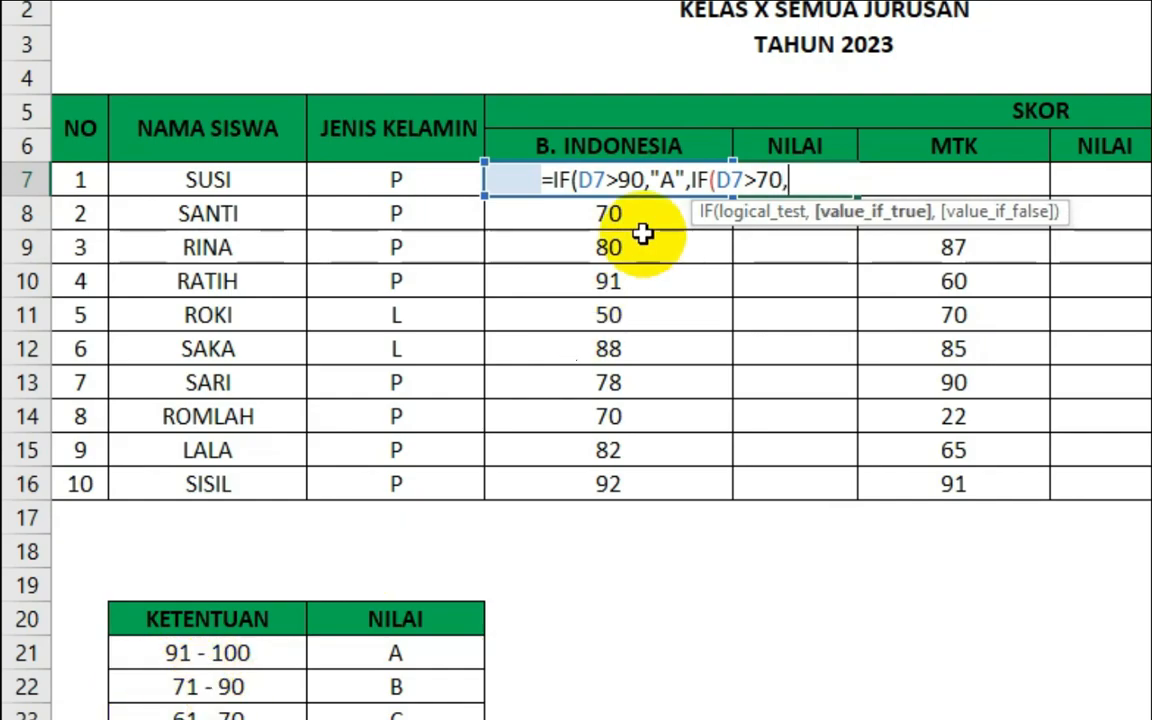
type("\"B\",")
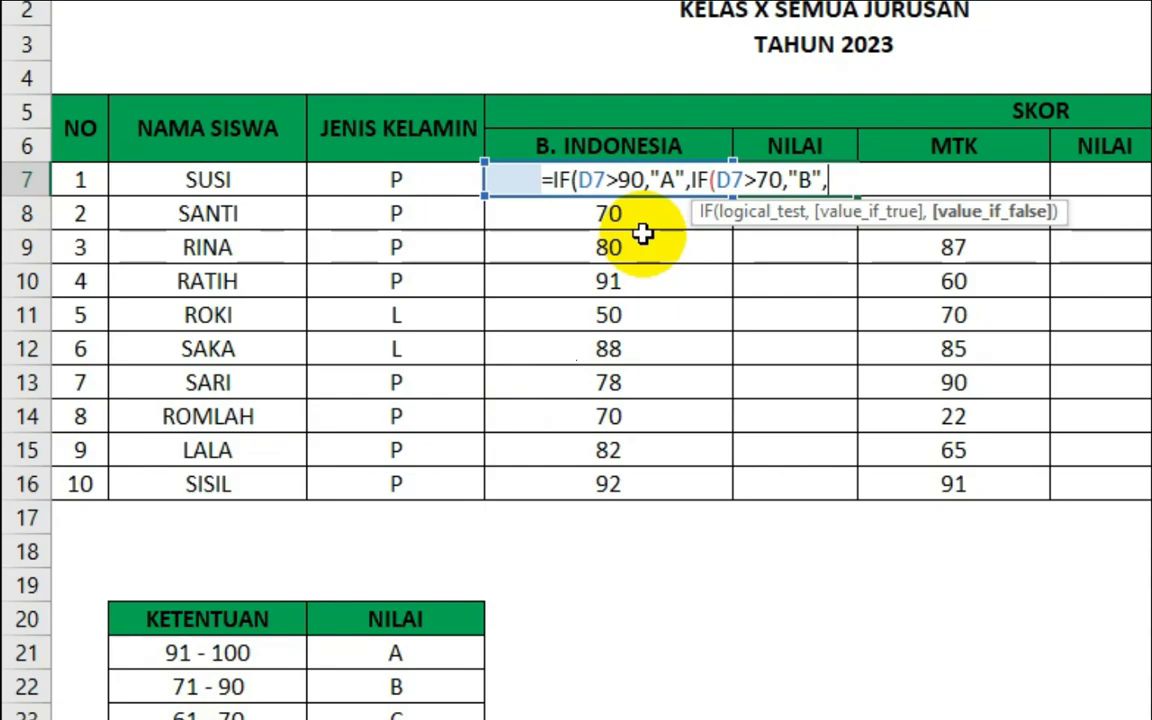
- Nest a third IF in the E7 formula returning "C" when D7>60 and otherwise "D", close all three brackets and enter the formula
type("IF")
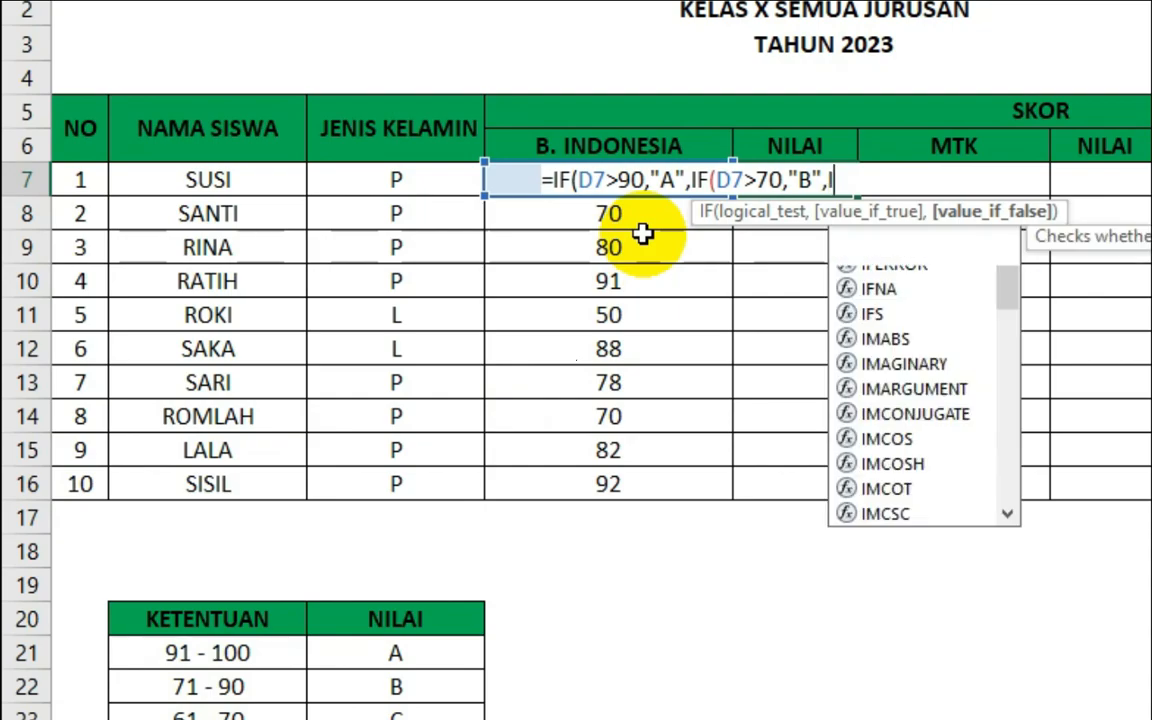
double_click(898, 242)
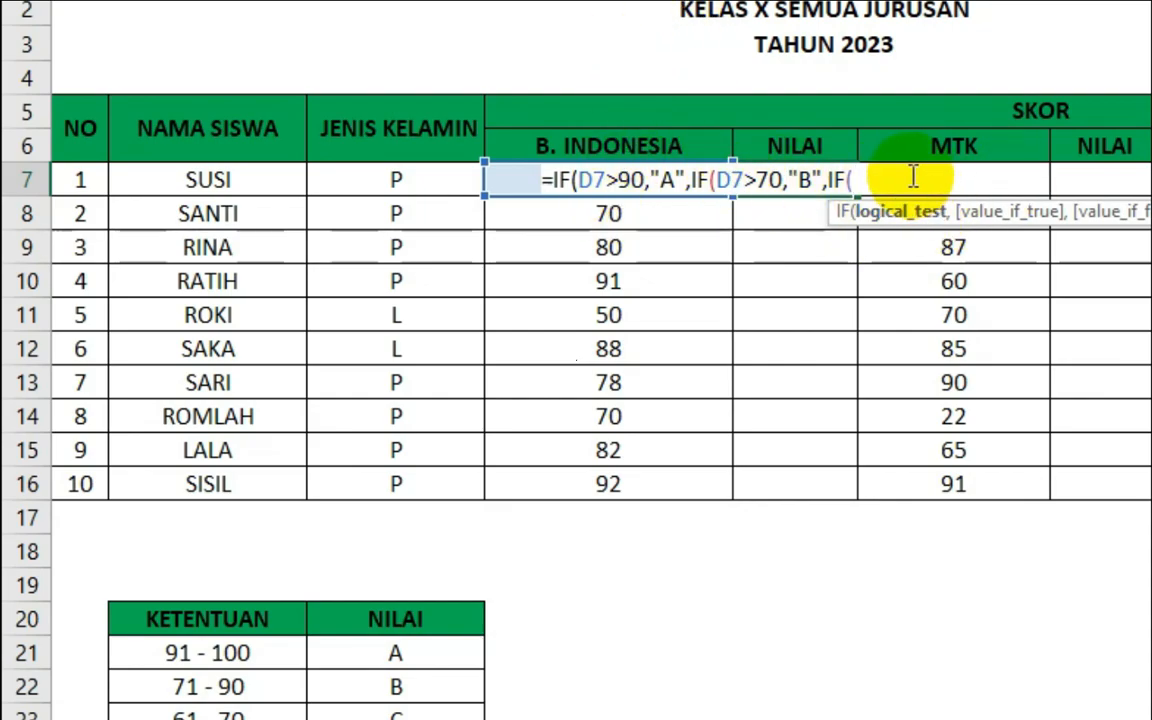
type("D")
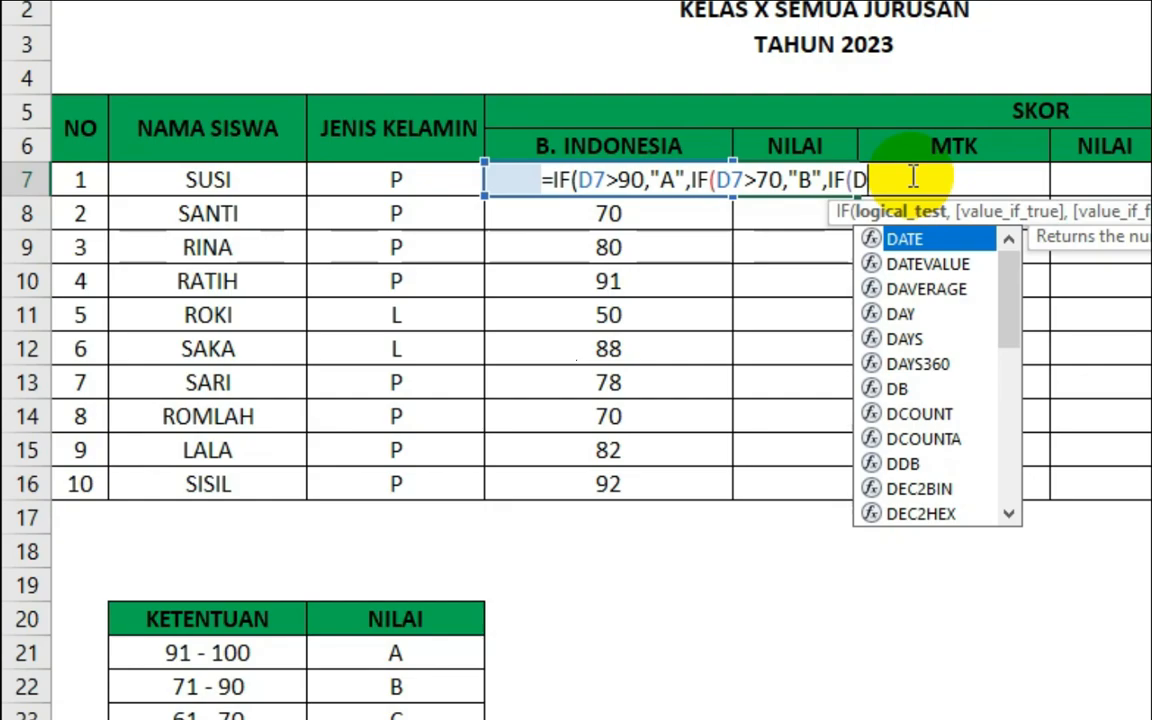
type("7")
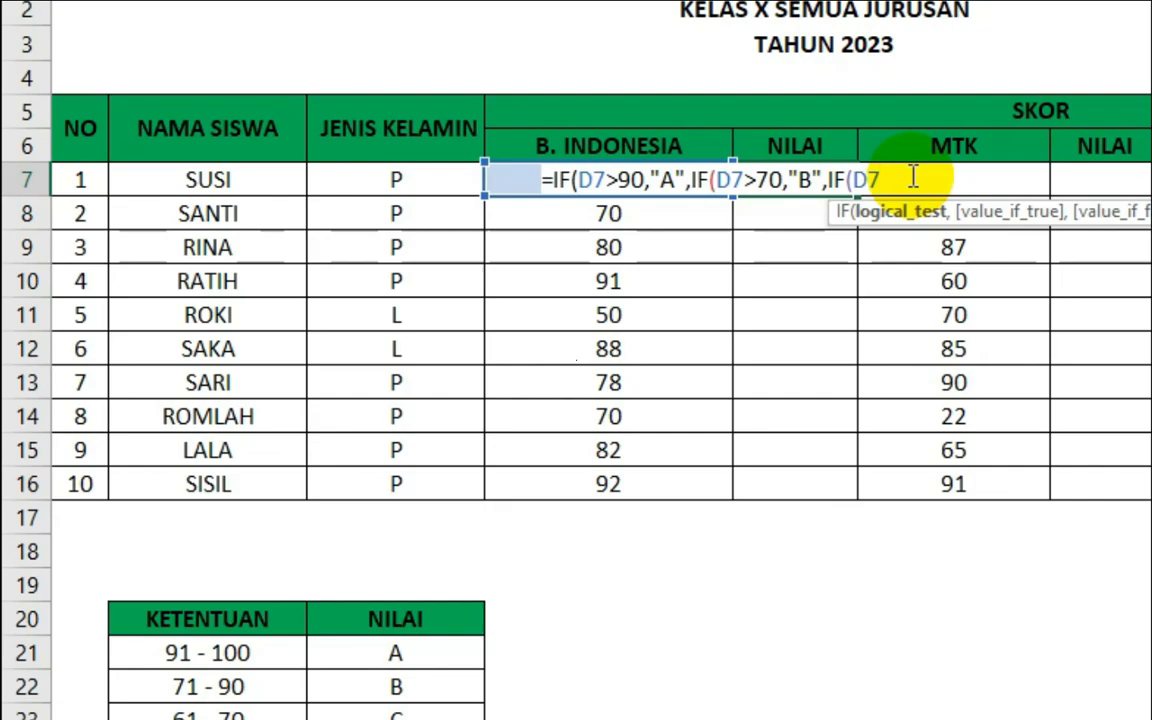
type(".")
key("BackSpace")
type(">60,\"")
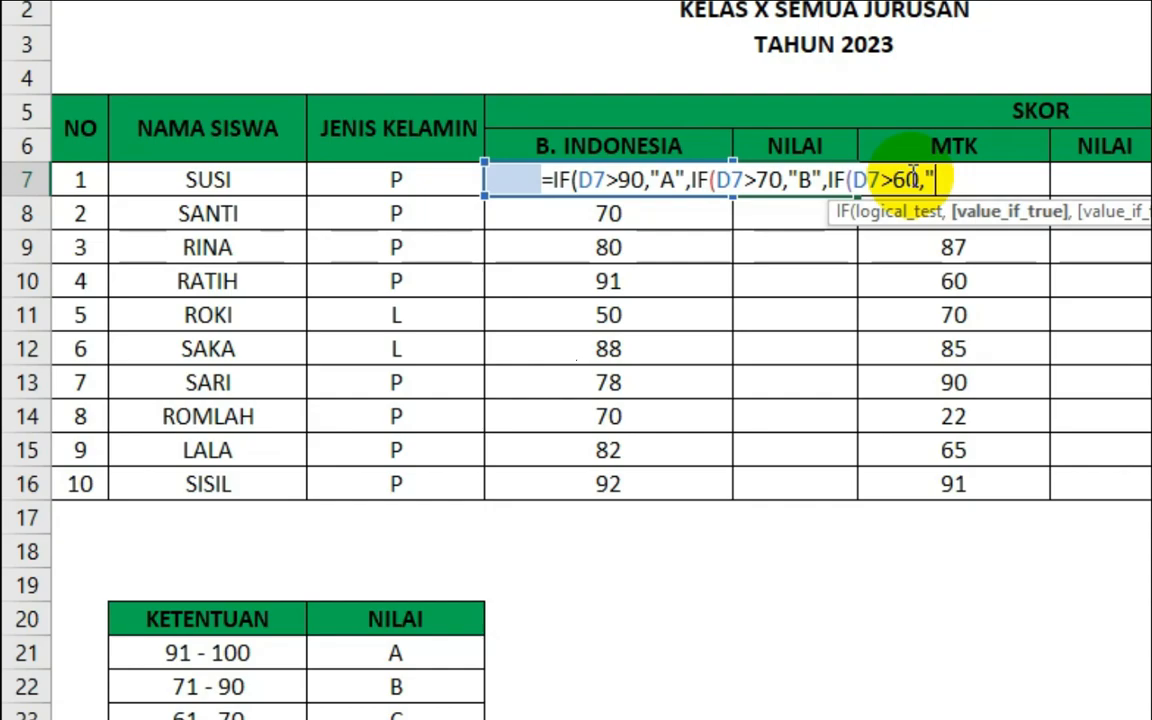
type("C\"")
type(",")
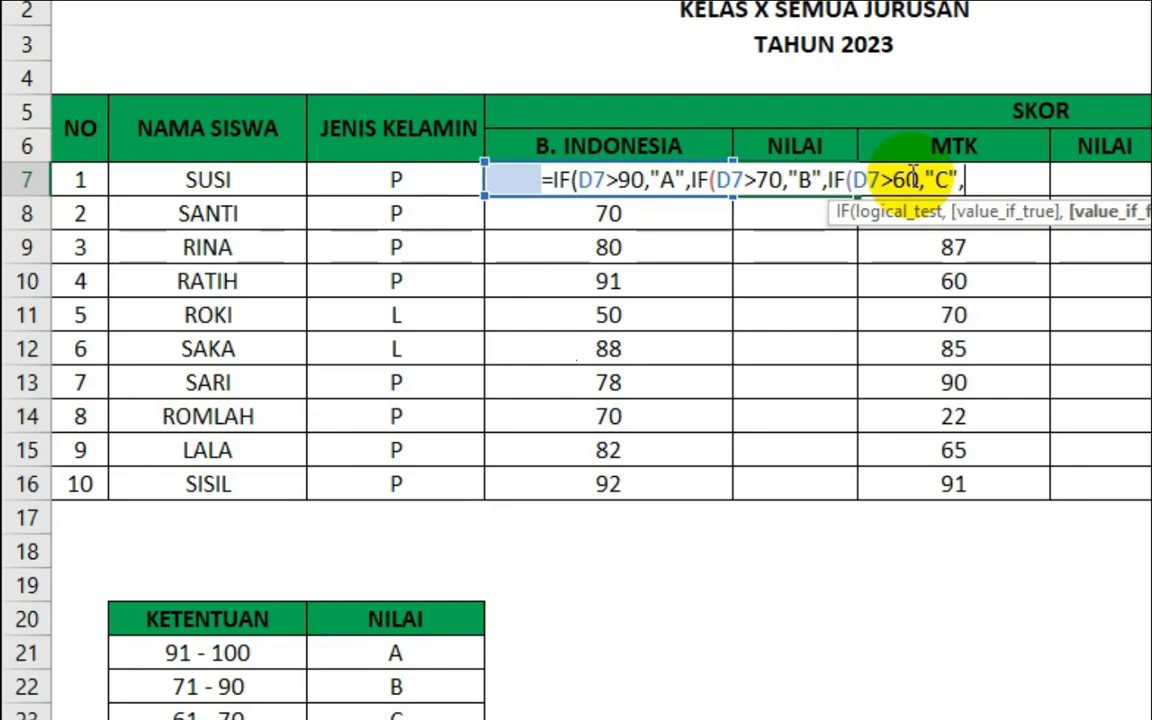
type("\"D\")")
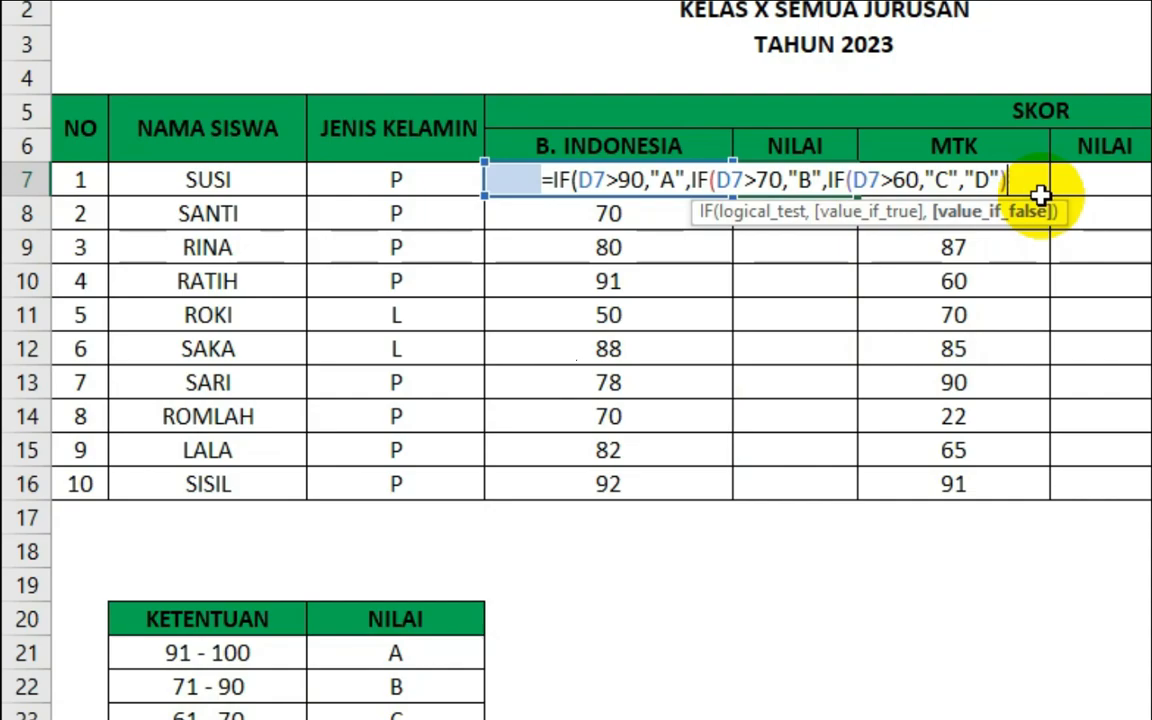
type("))")
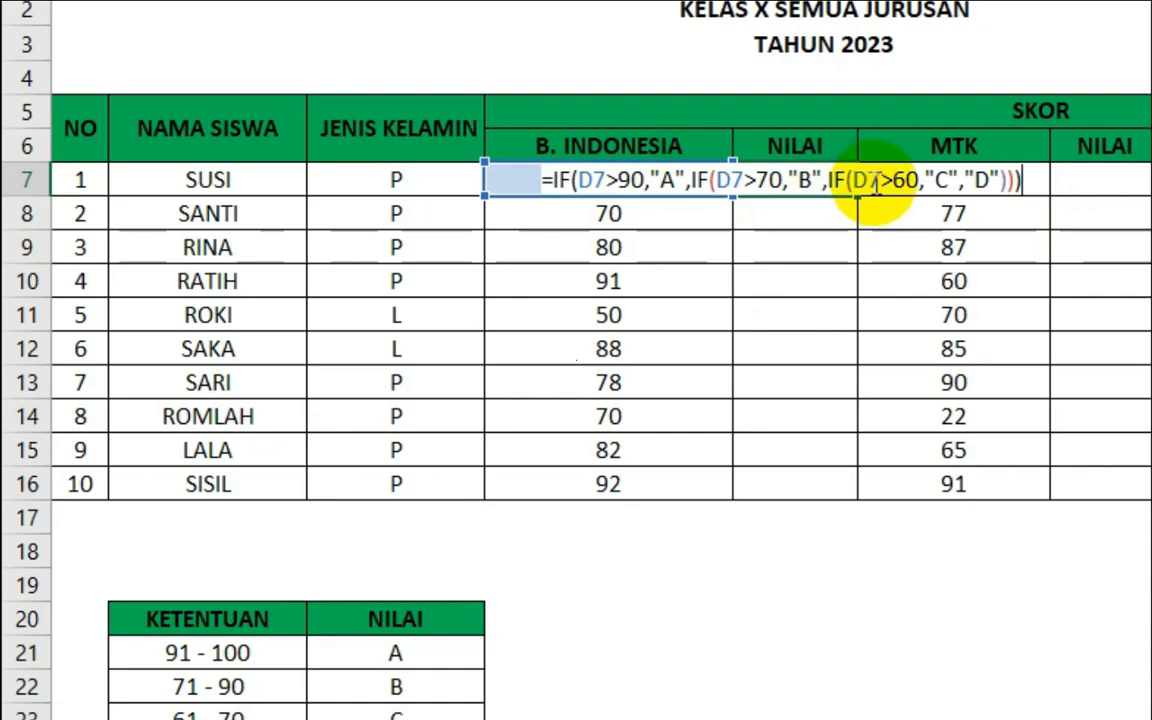
key("Return")
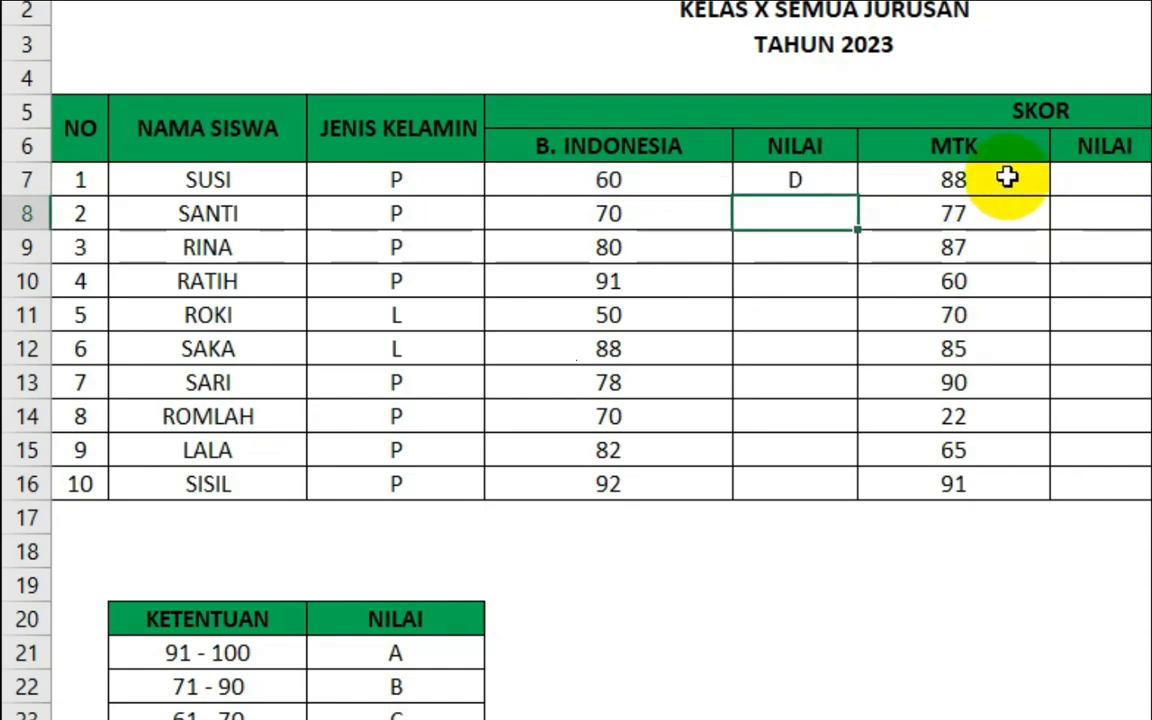
- Fill the nested IF grade formula from E7 down the B. INDONESIA NILAI column to E16
left_click(779, 182)
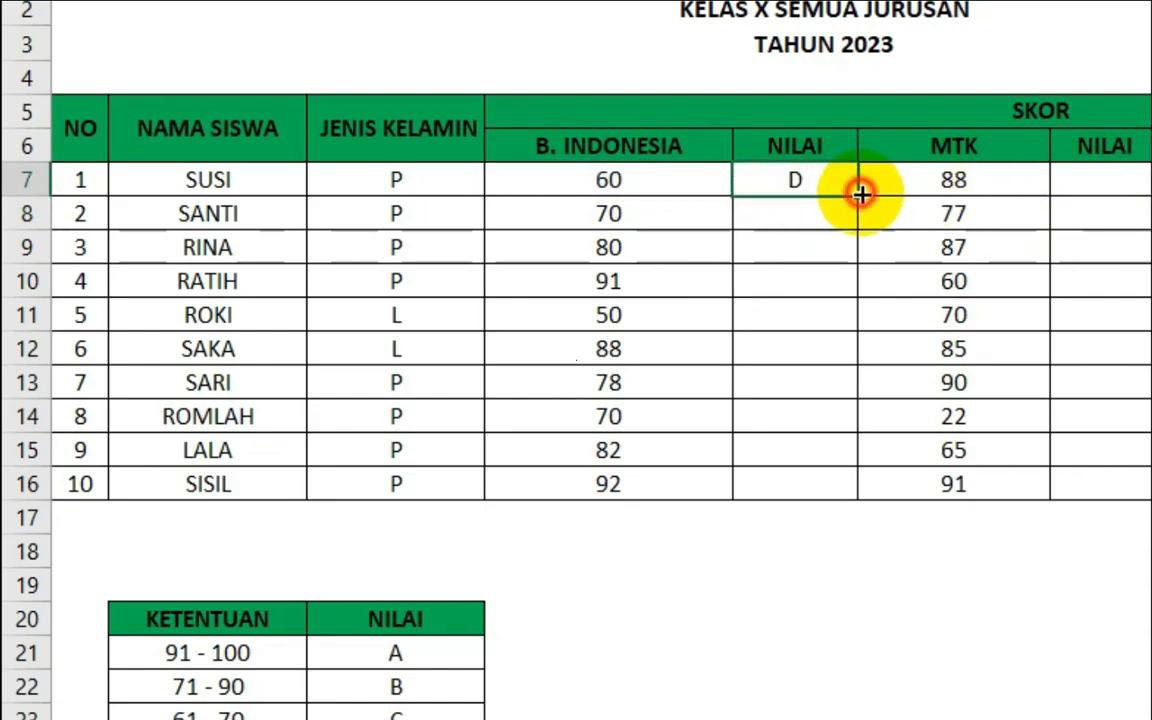
double_click(859, 196)
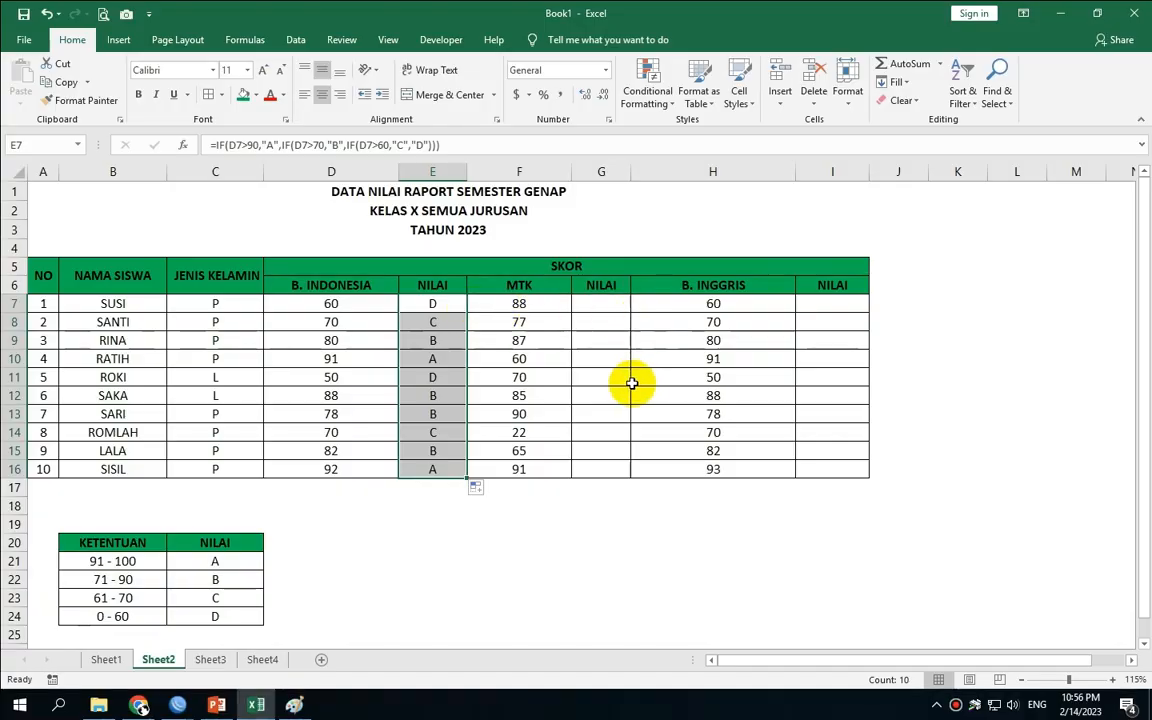
left_click(1138, 310)
- Start an IF formula in G7, the MTK grade cell, that returns "A" when F7>90
left_click(608, 305)
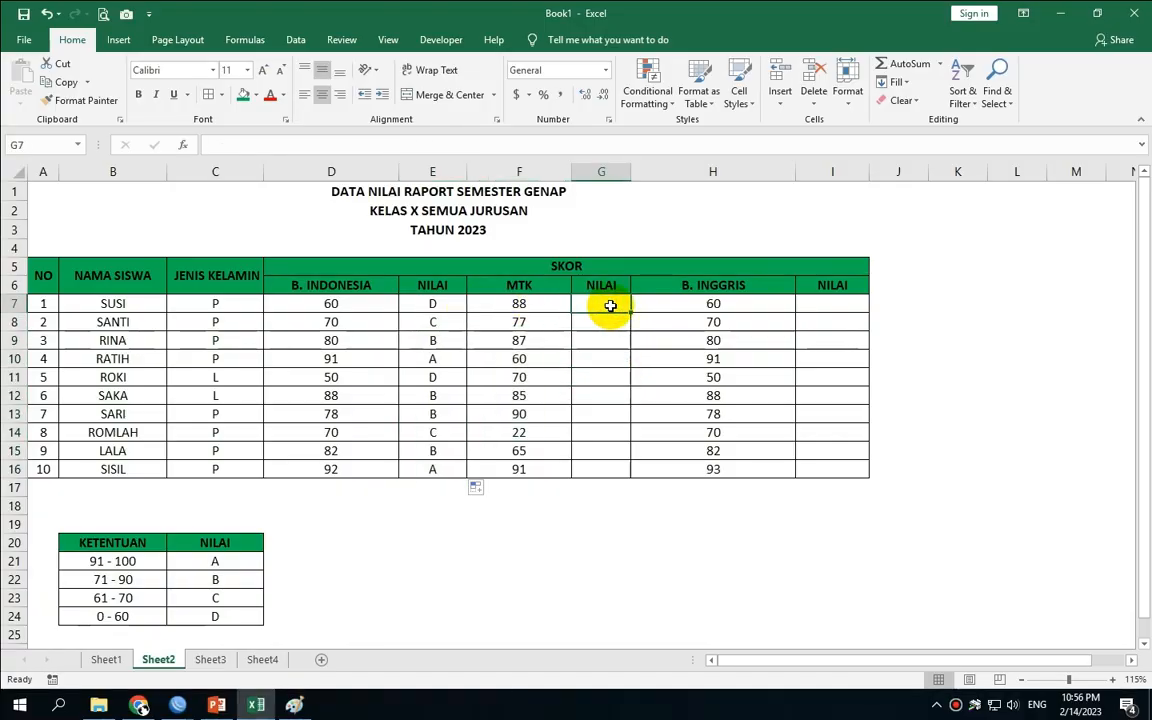
left_click_drag(594, 303, 597, 470)
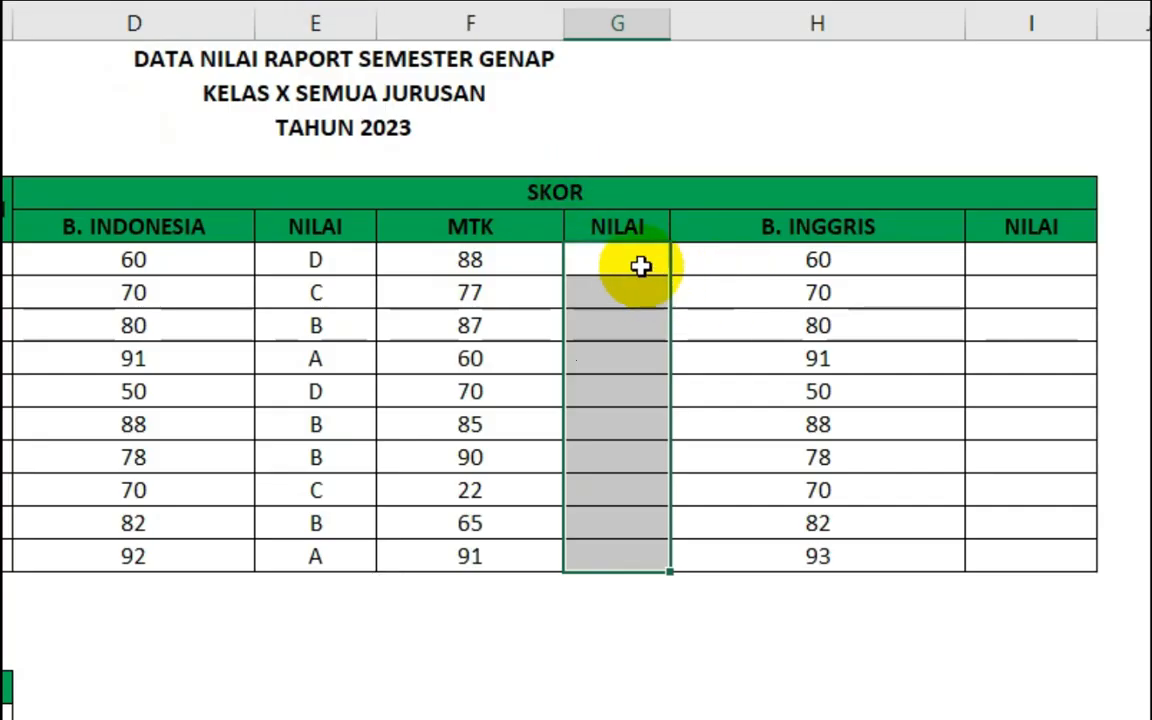
left_click(635, 258)
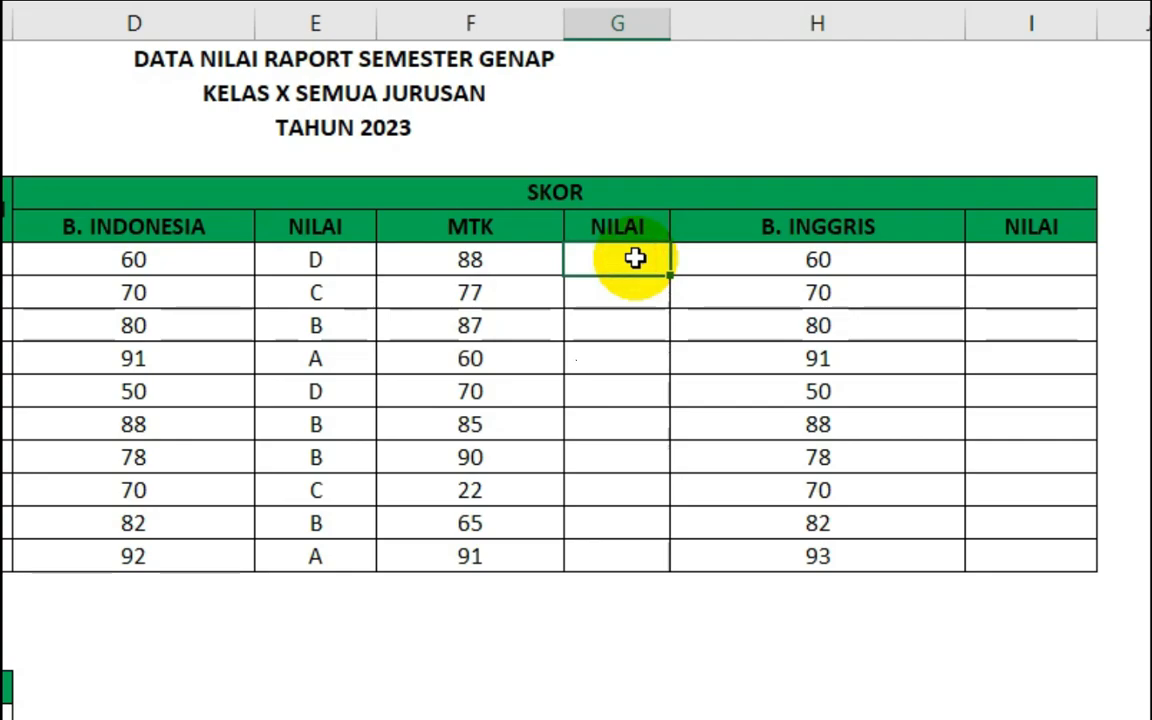
type("=IF(")
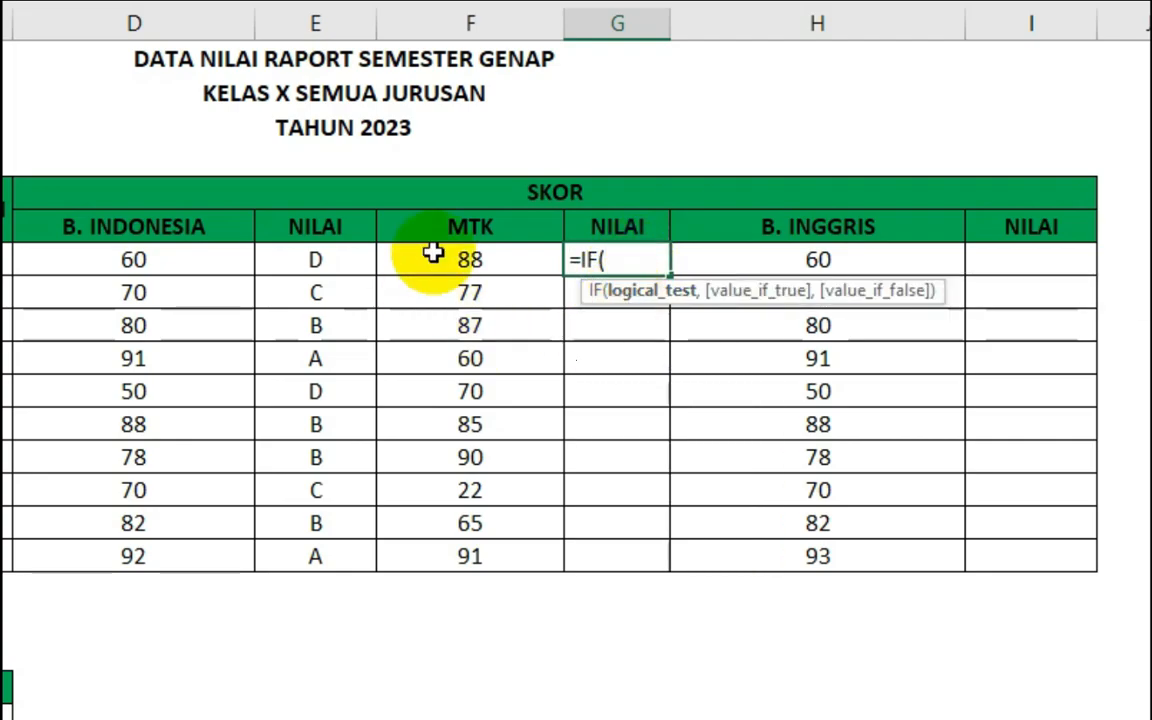
left_click(486, 262)
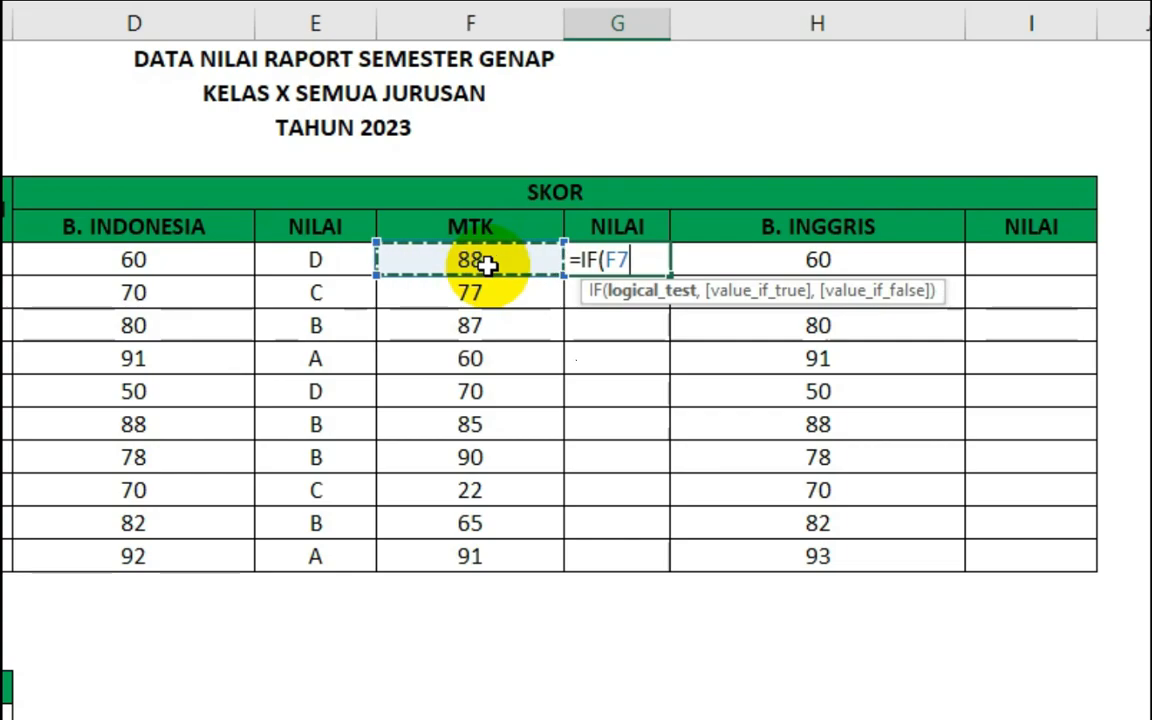
type(">")
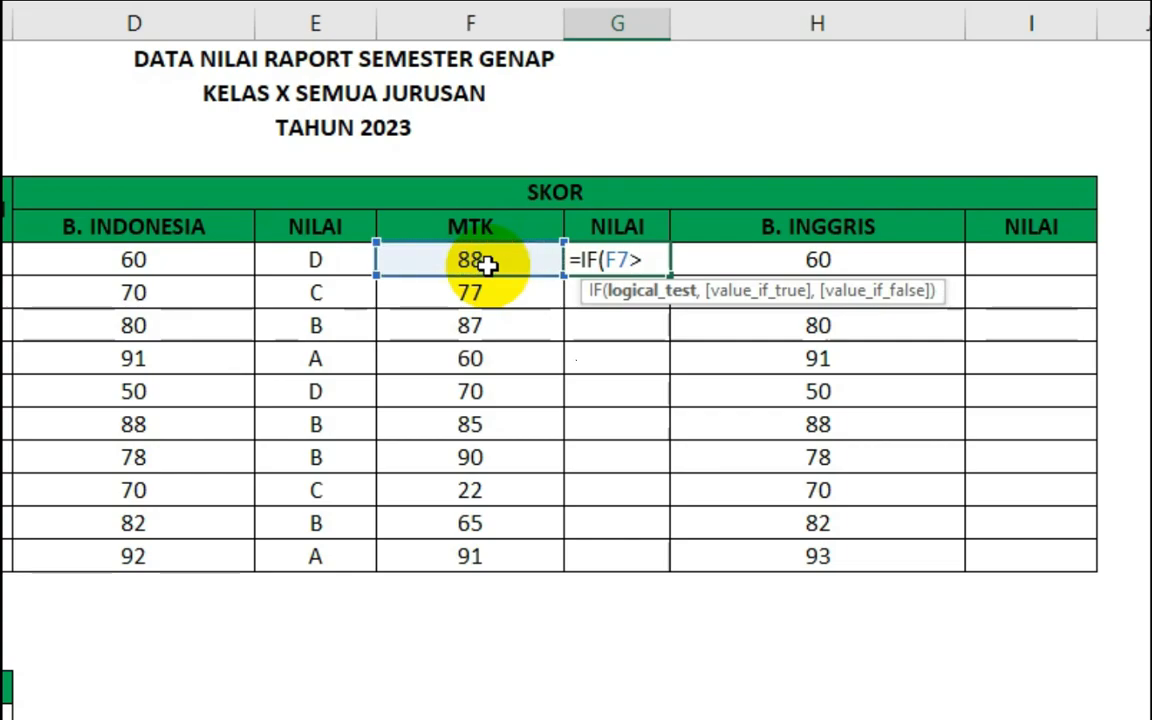
type("90")
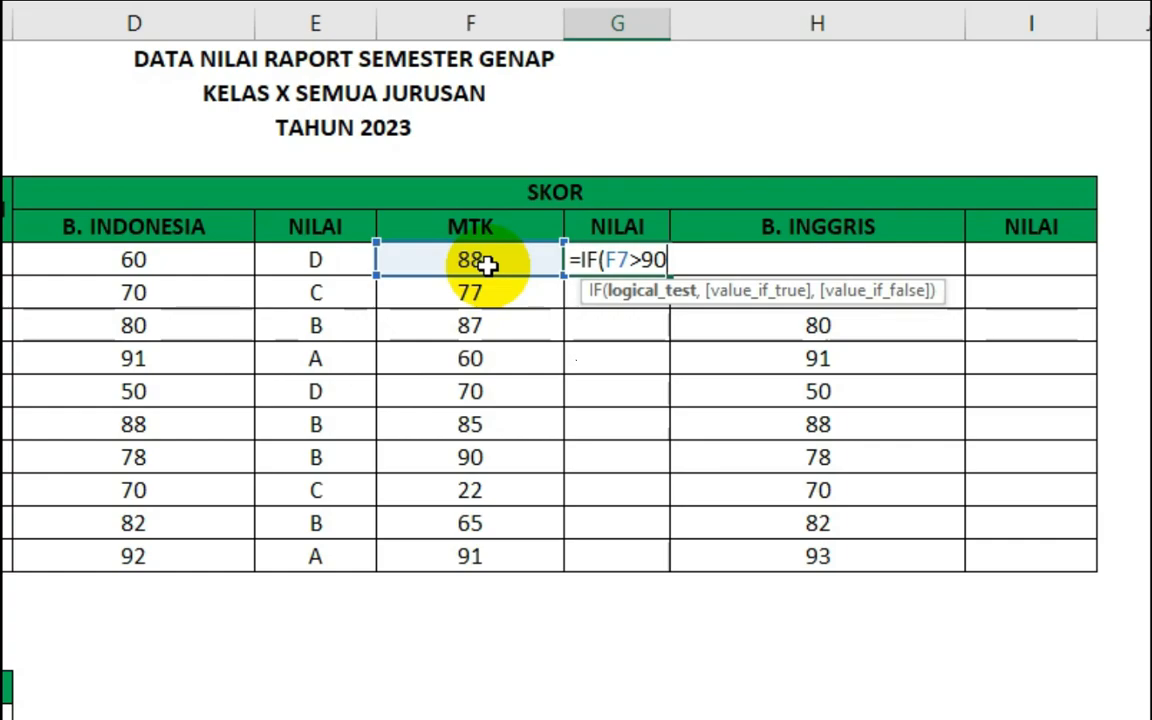
type(",\"A\",")
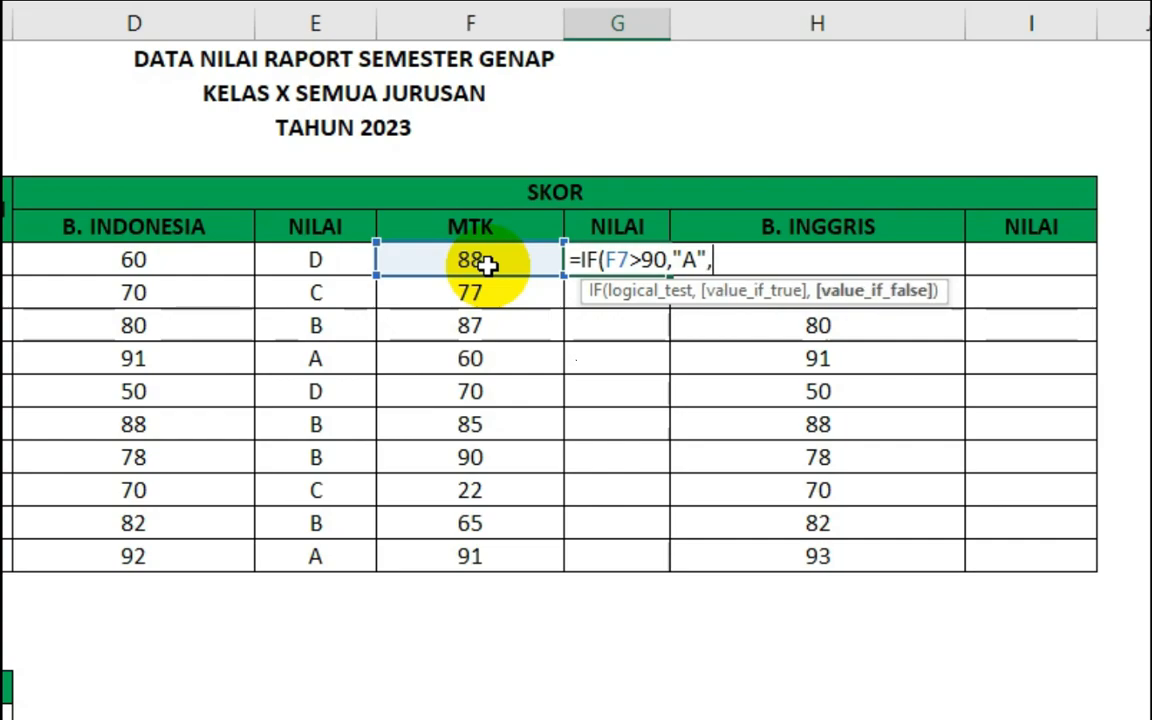
- Nest a second IF as the false value of the G7 formula, with F7 as the cell it tests
type("IF")
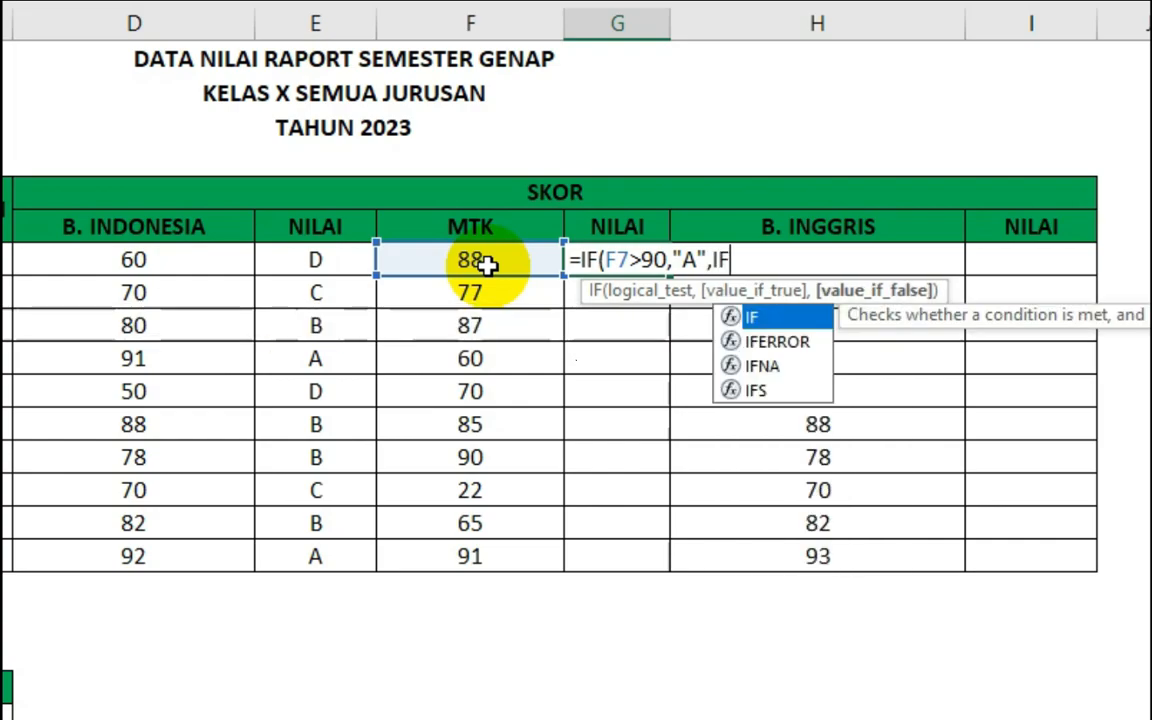
double_click(748, 320)
left_click(501, 261)
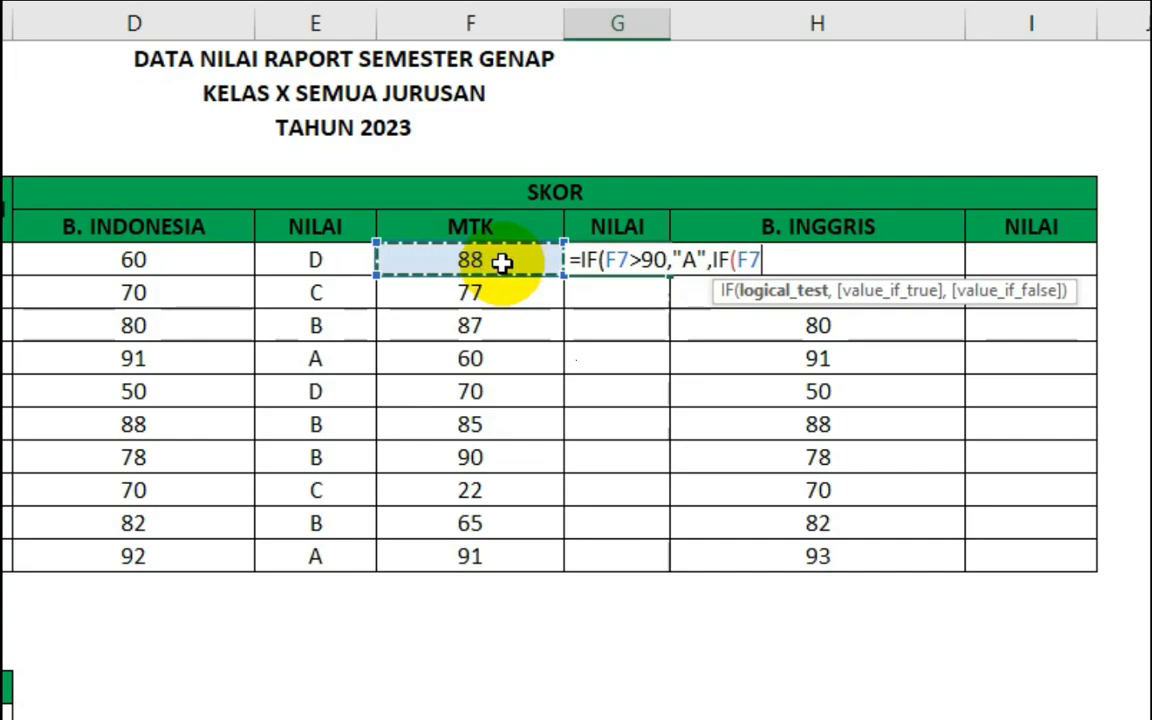
type(",")
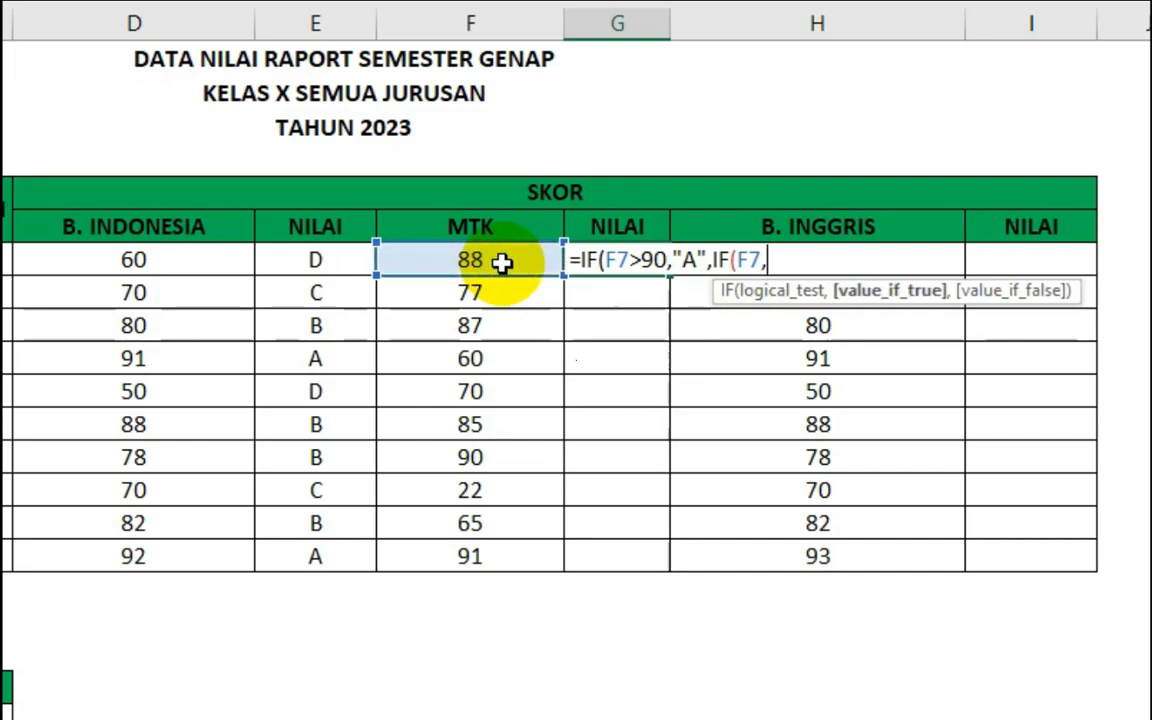
type("\"B\",")
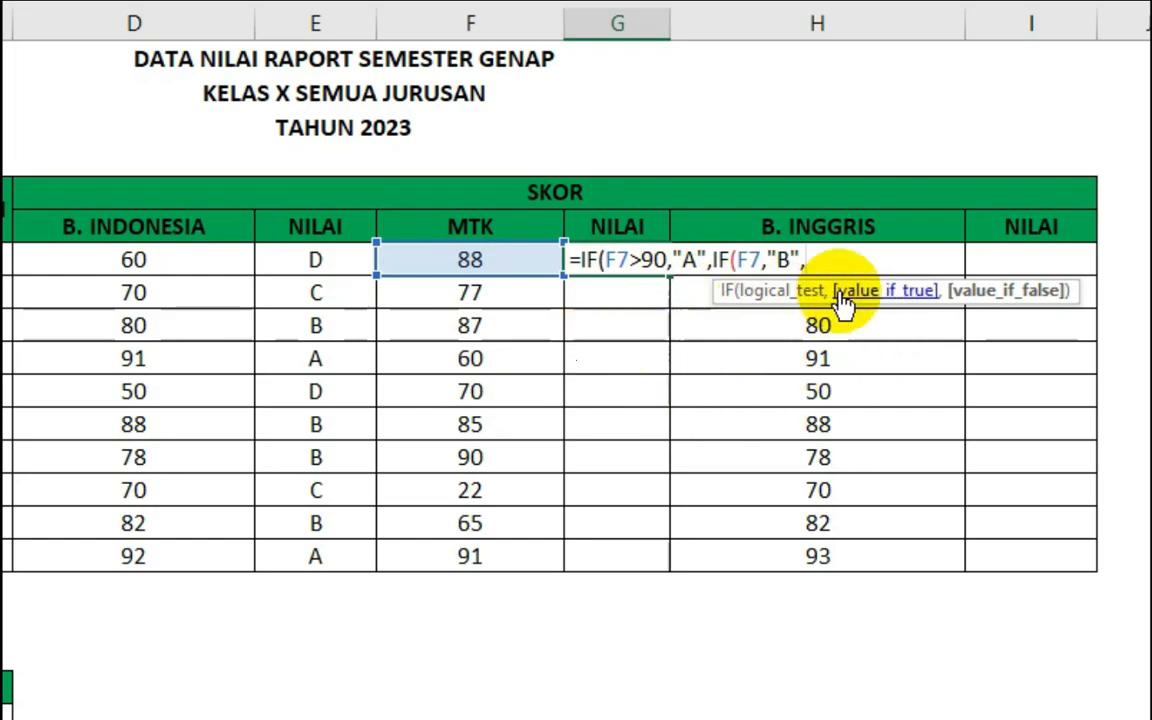
type("IF")
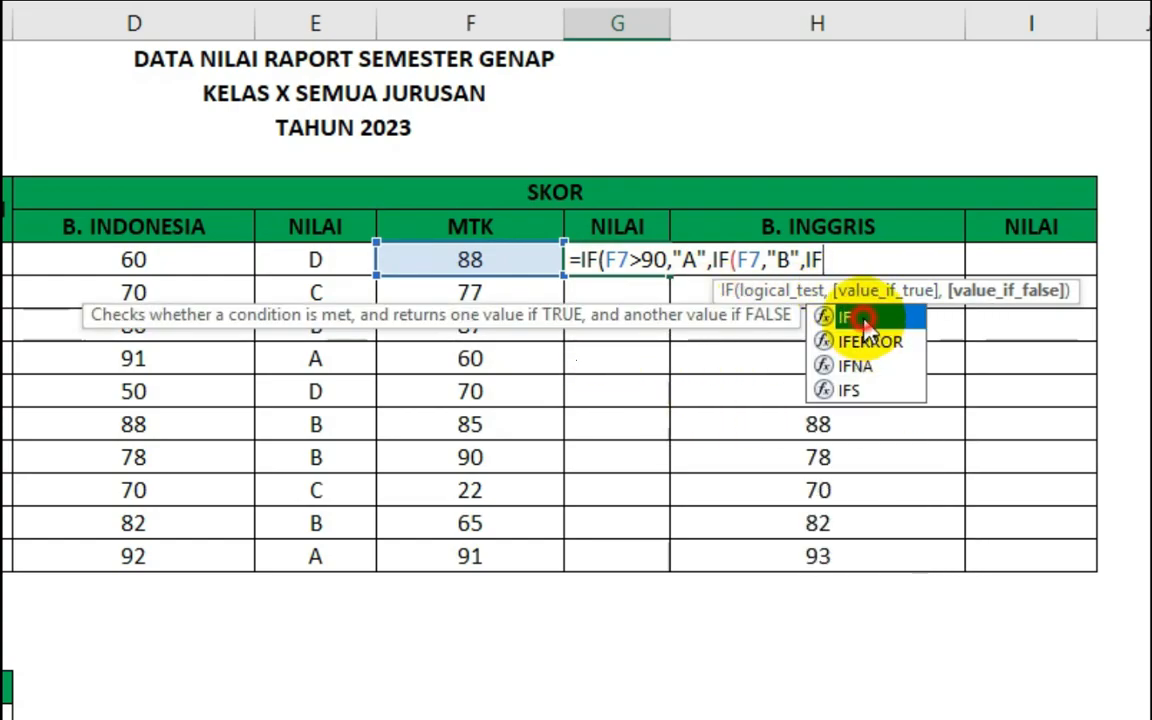
double_click(862, 318)
left_click(465, 260)
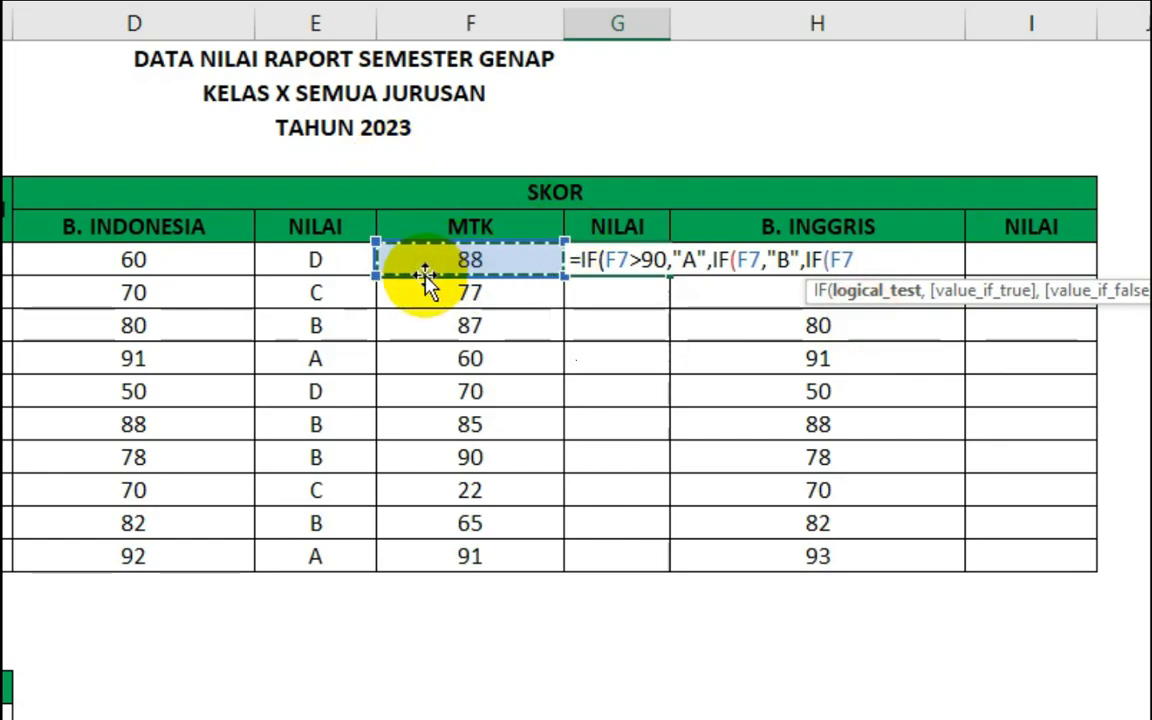
type(">")
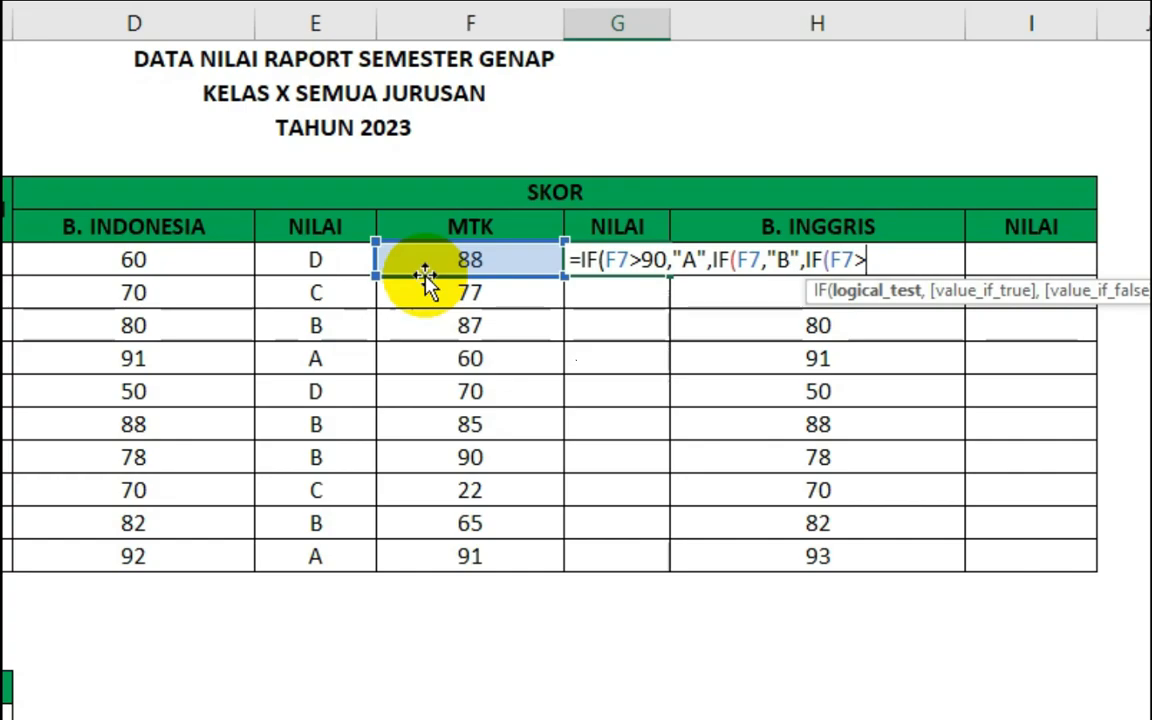
key("BackSpace")
key("BackSpace")
key("BackSpace")
key("BackSpace")
key("BackSpace")
key("BackSpace")
key("BackSpace")
key("BackSpace")
key("BackSpace")
key("BackSpace")
type(",")
key("BackSpace")
- Complete the second IF's test in G7 as F7>70 and give it "B" as the true value
type(">")
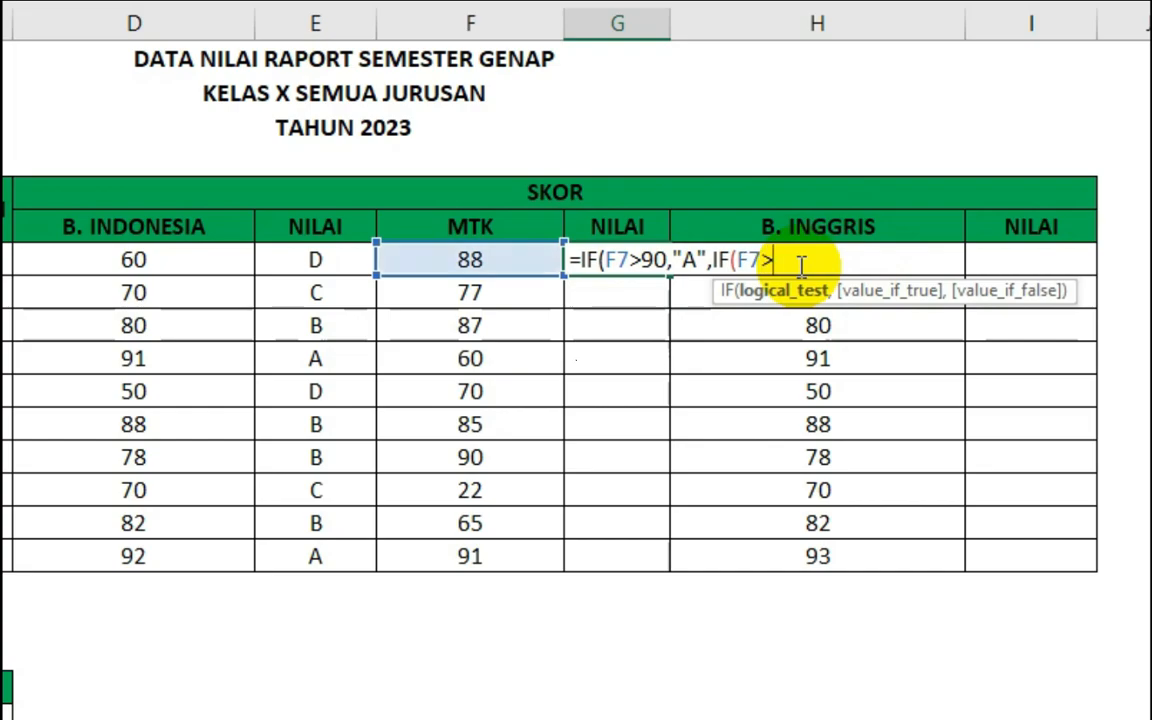
type("70,\"B")
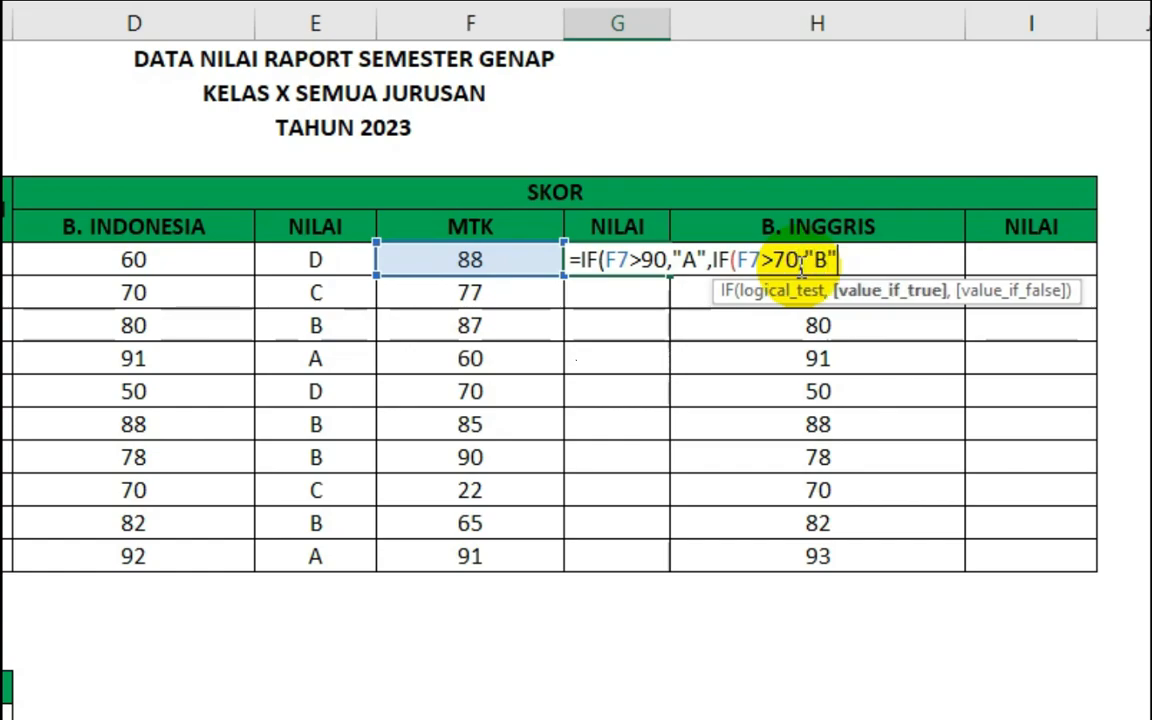
type("\",")
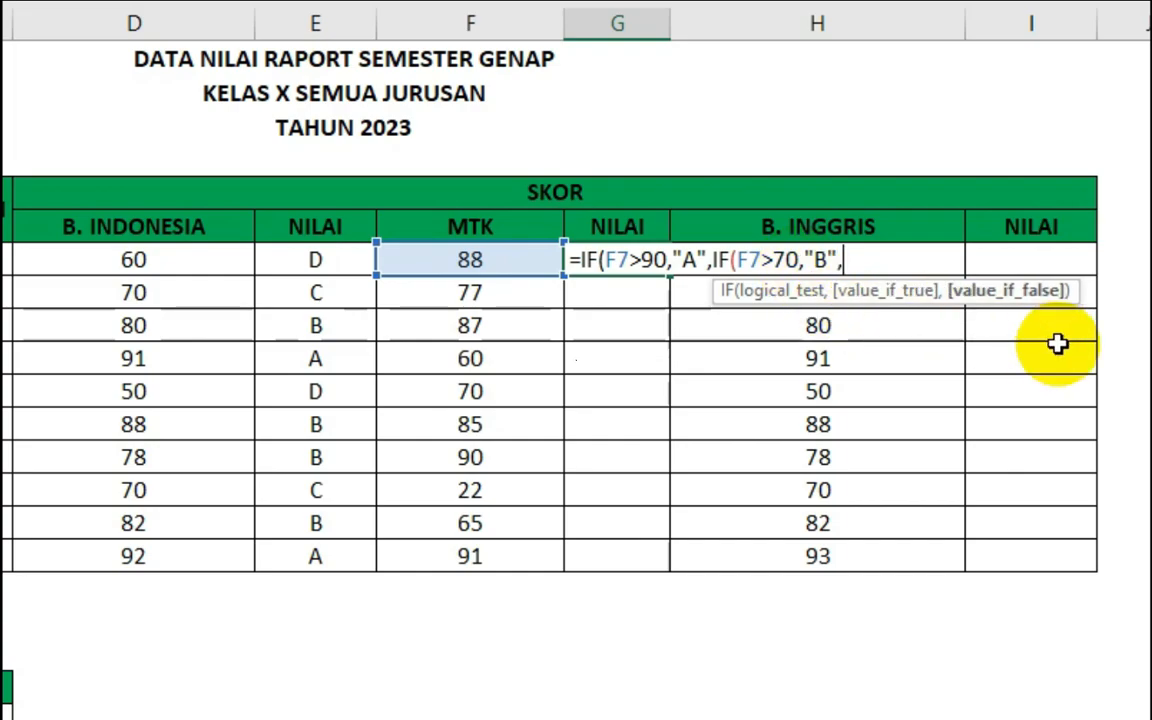
- Nest a third IF in the G7 formula returning "C" when F7>60 and otherwise "D", close all three brackets and enter the formula
type("IF")
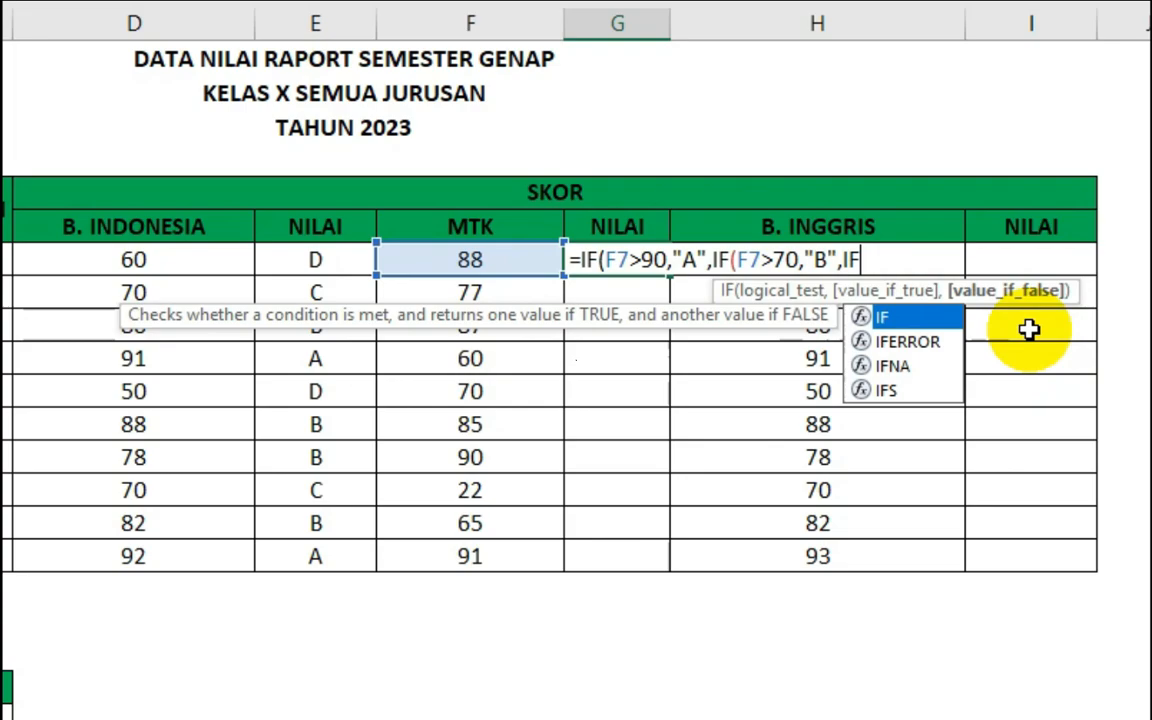
double_click(878, 316)
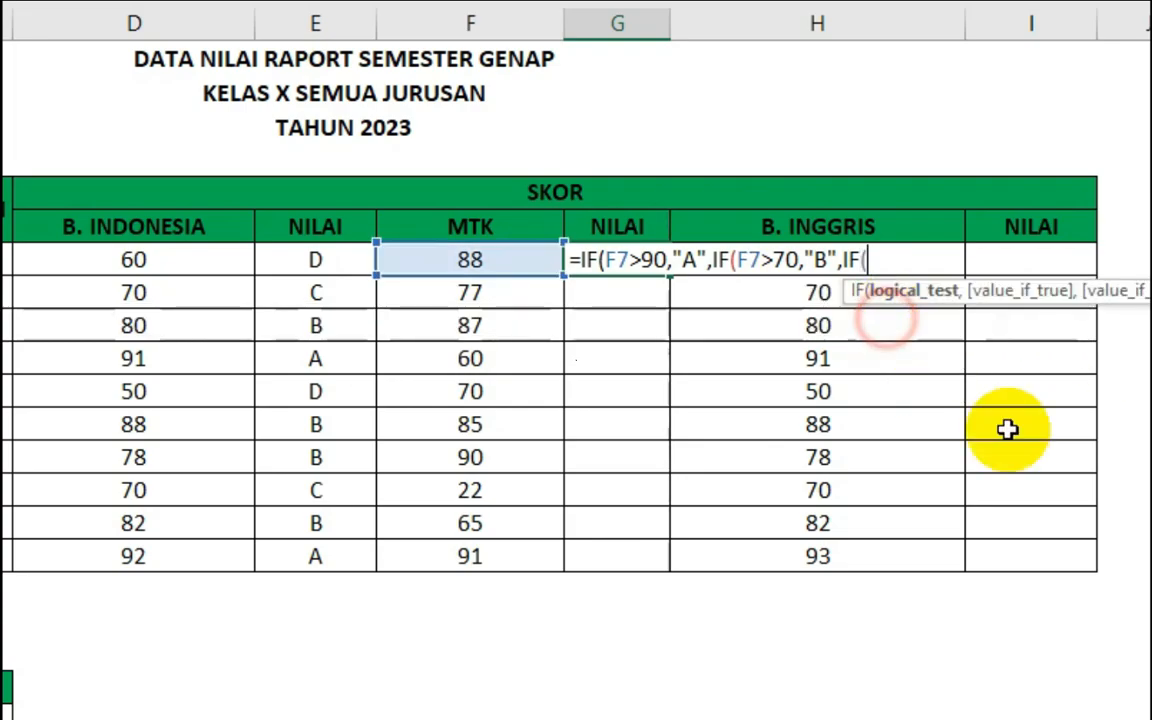
left_click(487, 262)
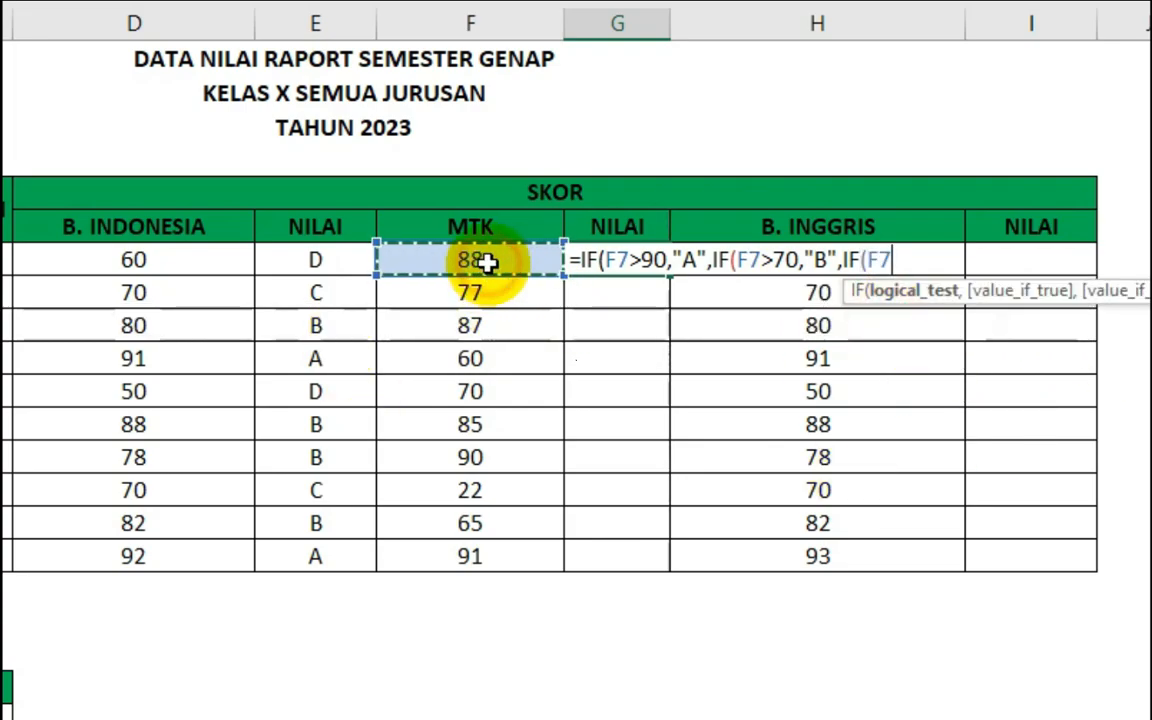
type(">")
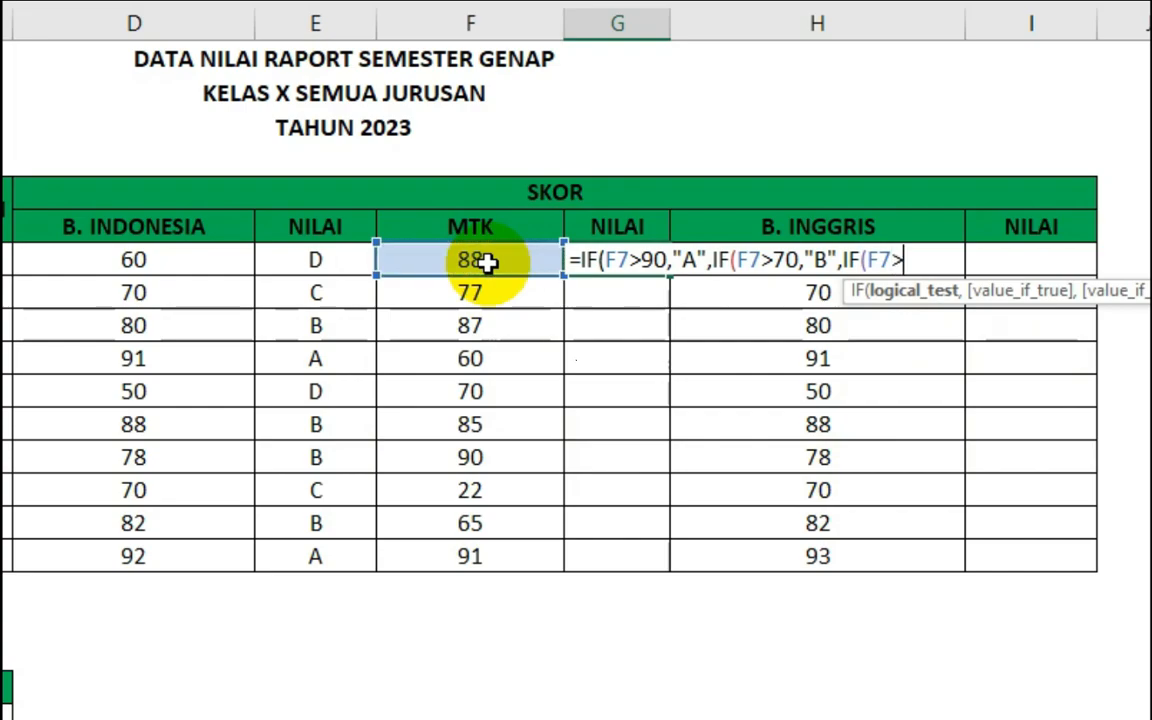
type("60")
type(",\"")
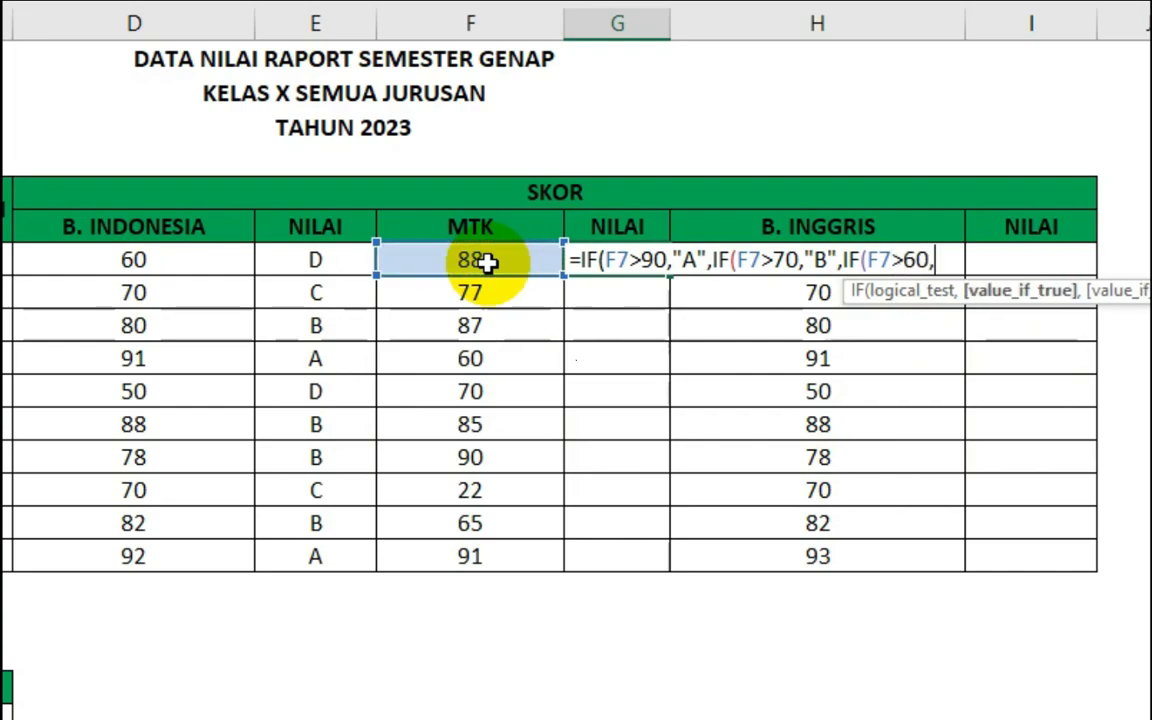
type("C\",")
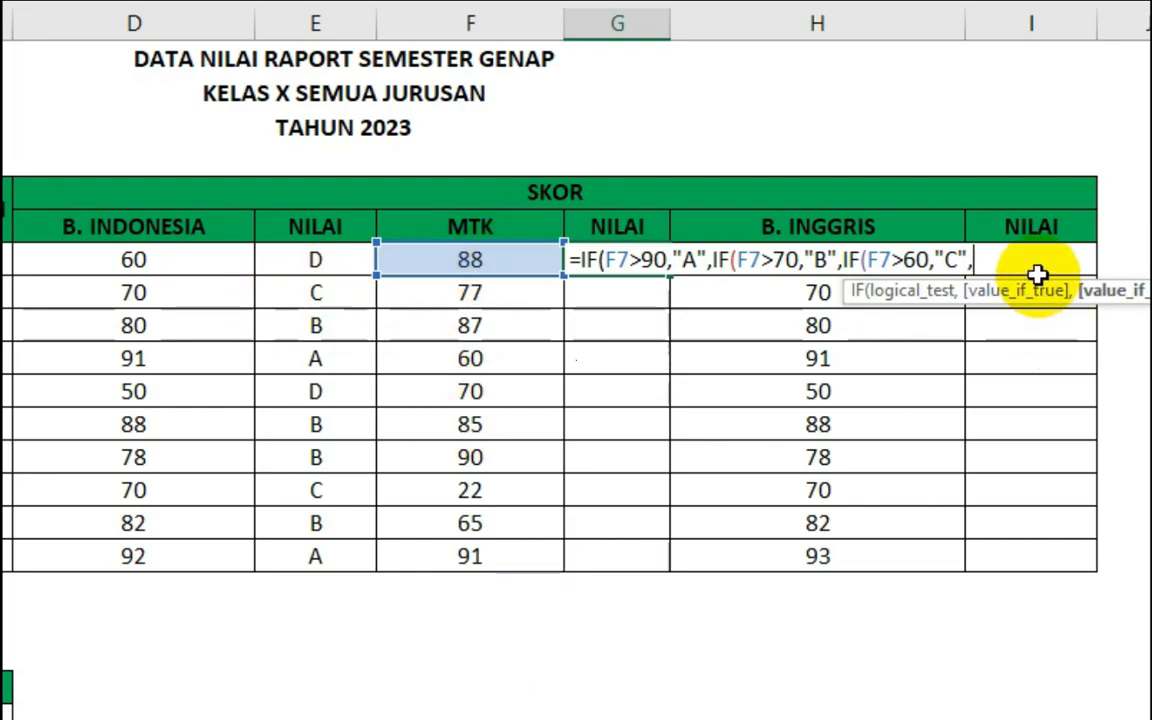
type("\"")
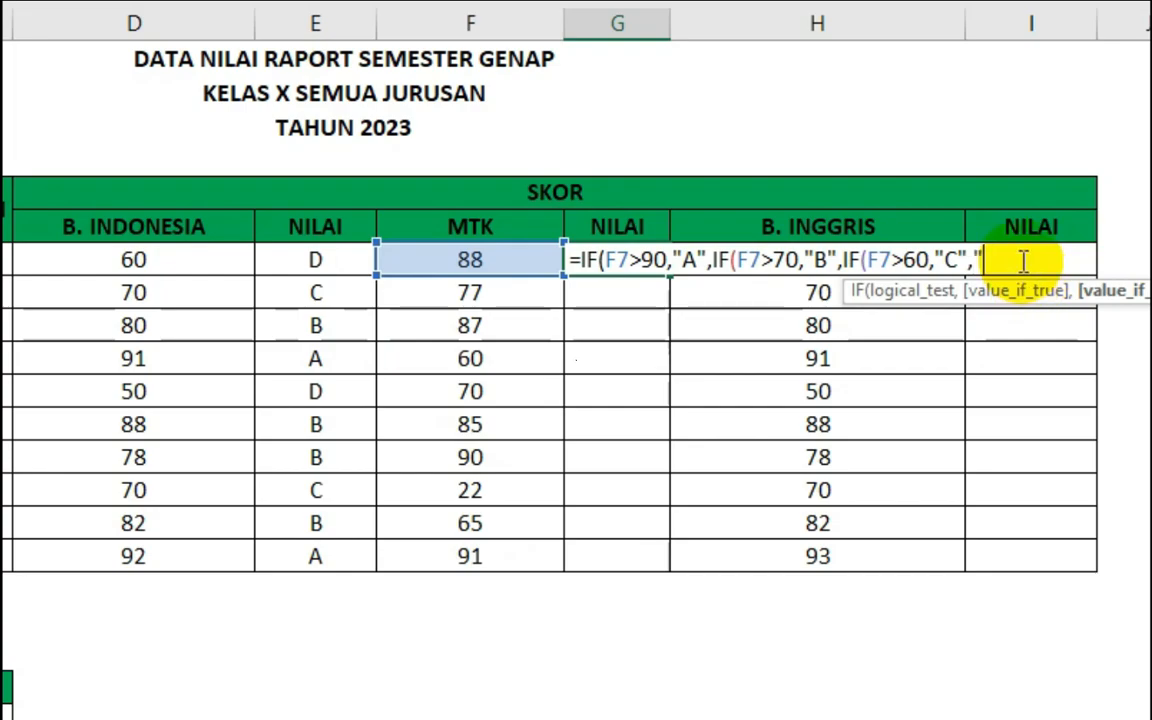
type("D\"))")
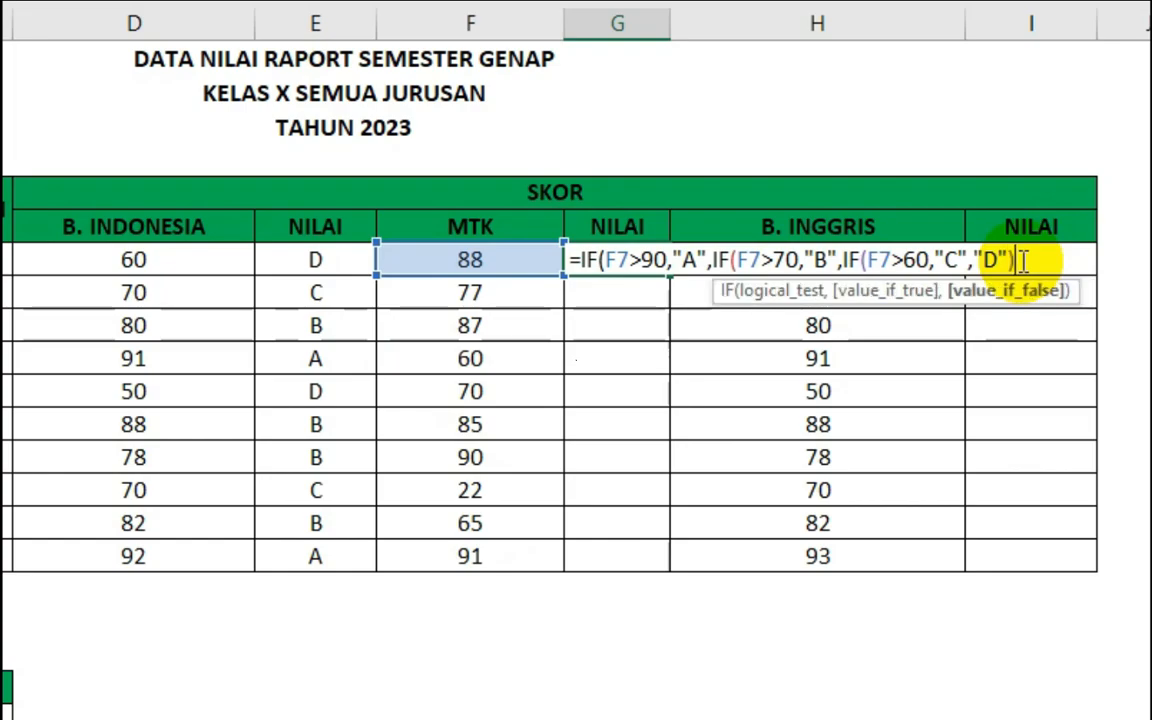
type(")")
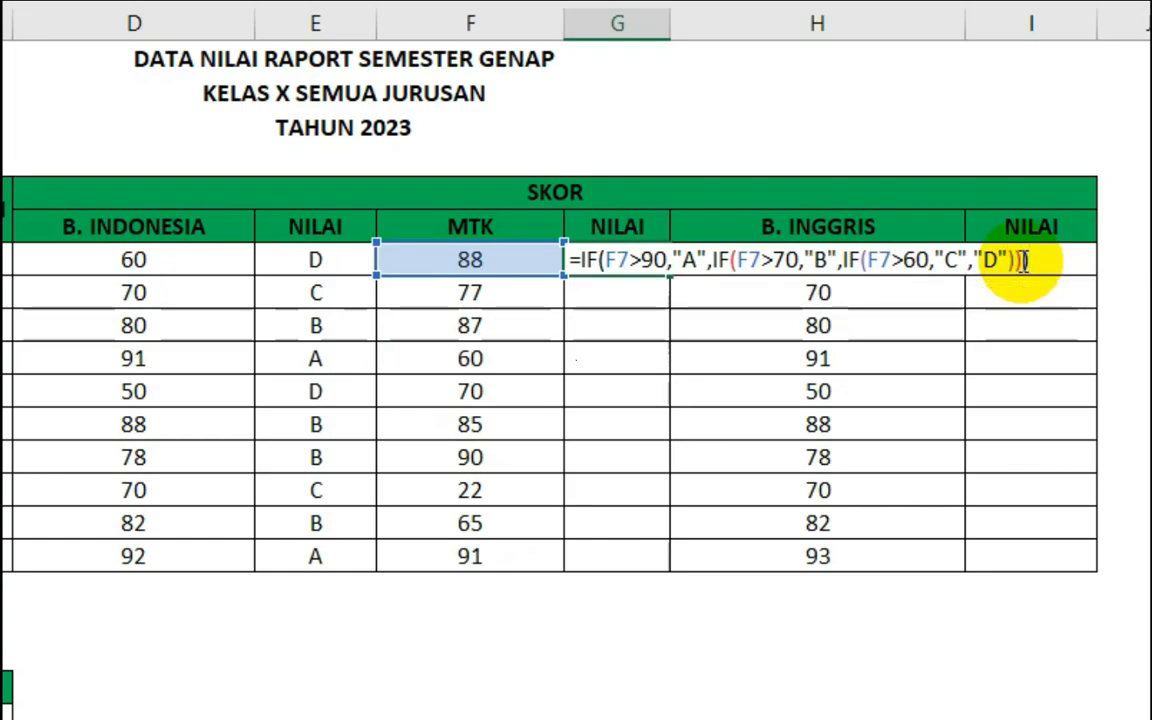
key("Return")
- Fill the grade formula from G7 down the MTK NILAI column to G16 and centre the filled cells horizontally
left_click(660, 258)
double_click(671, 272)
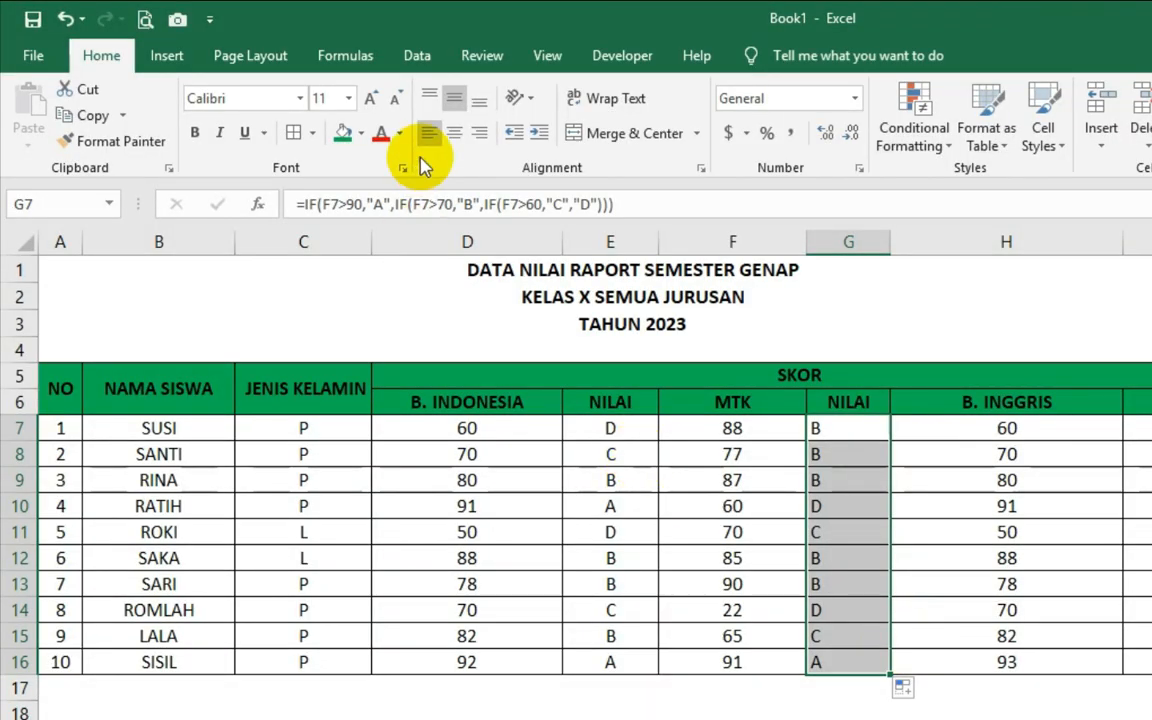
left_click(322, 94)
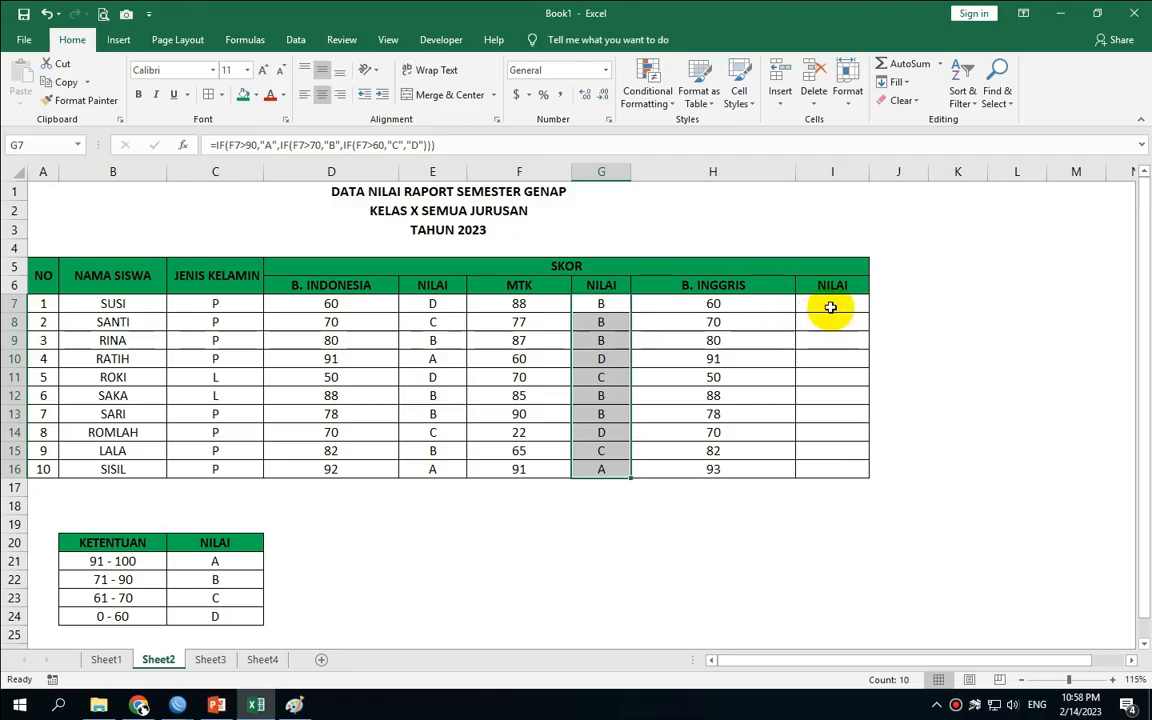
- Left-align the empty B. INGGRIS NILAI cells I7:I16
left_click(831, 303)
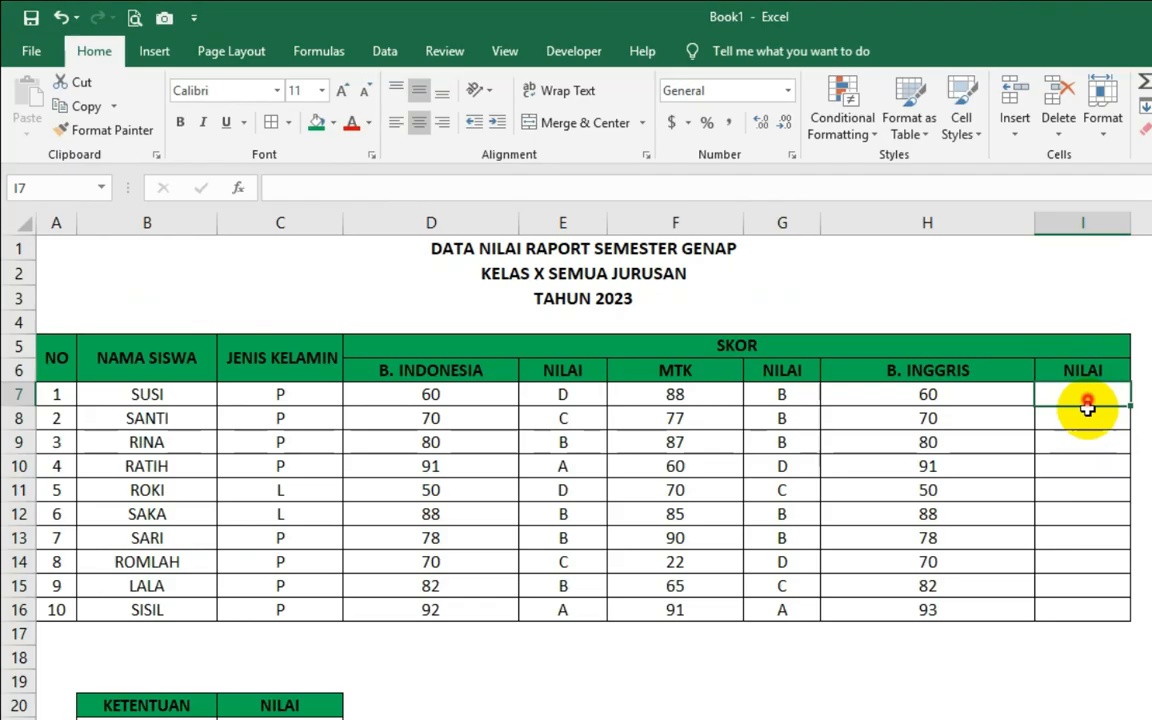
left_click_drag(839, 311, 839, 468)
left_click(396, 122)
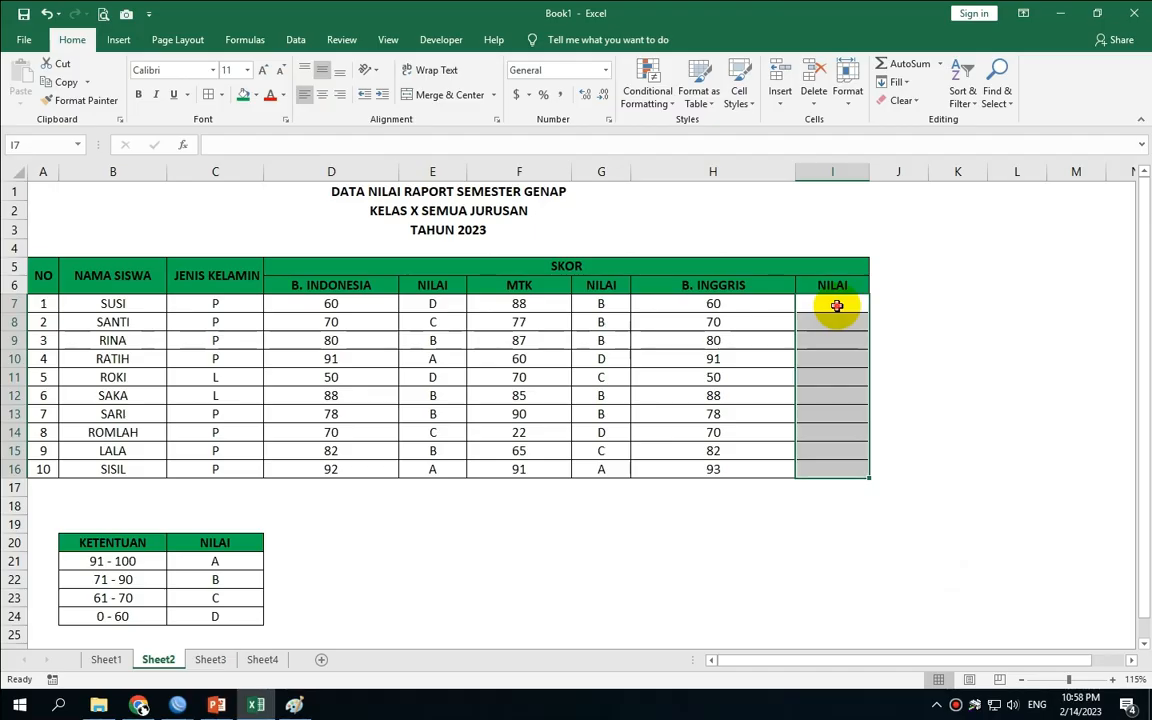
- Start the B. INGGRIS grade formula in I7 with an IF that tests H7>90 and returns "A" when true
left_click(1086, 396)
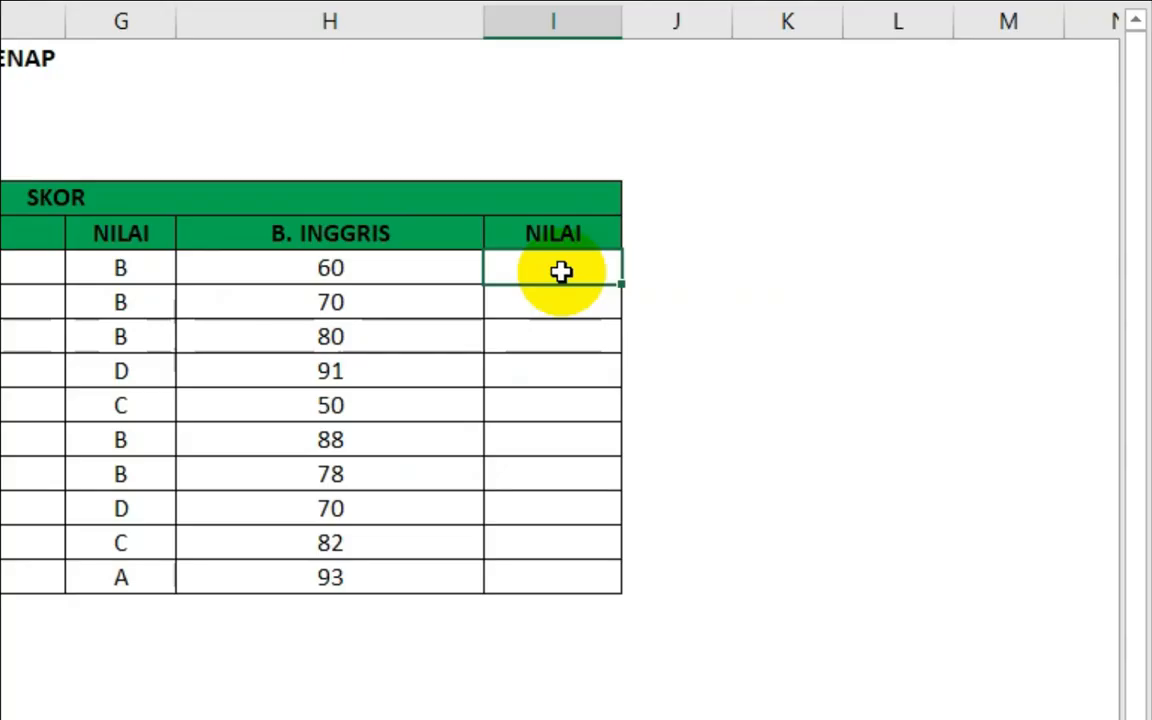
type("=IF")
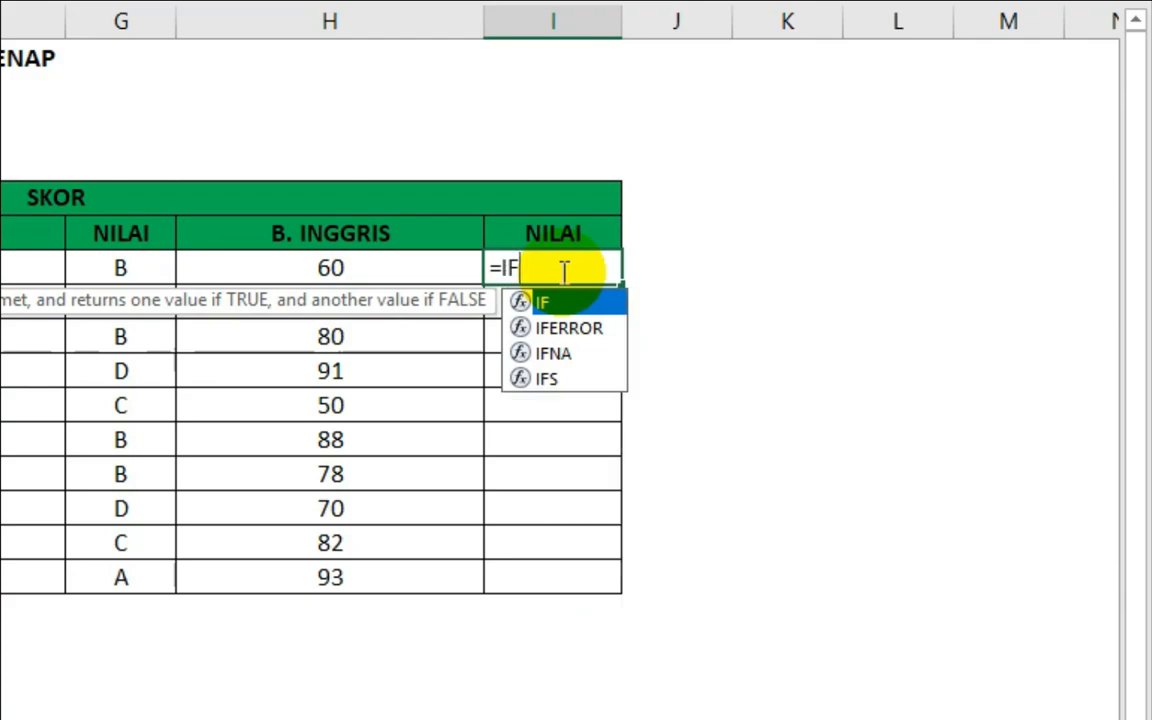
double_click(565, 302)
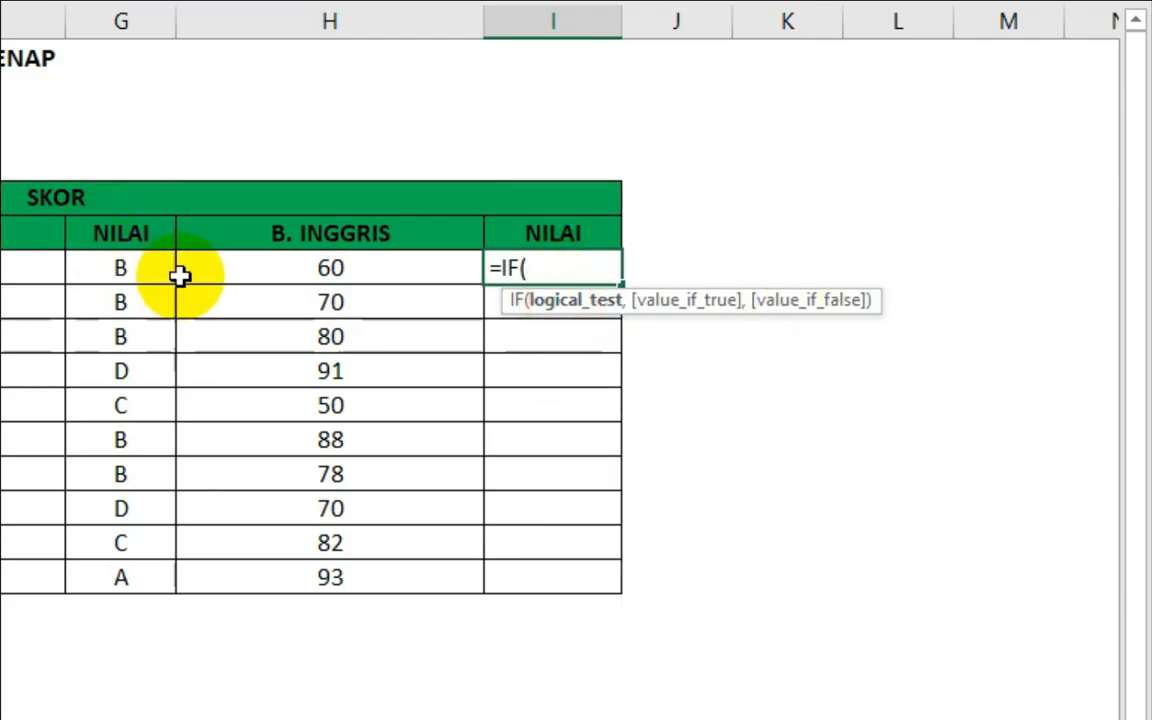
left_click(289, 269)
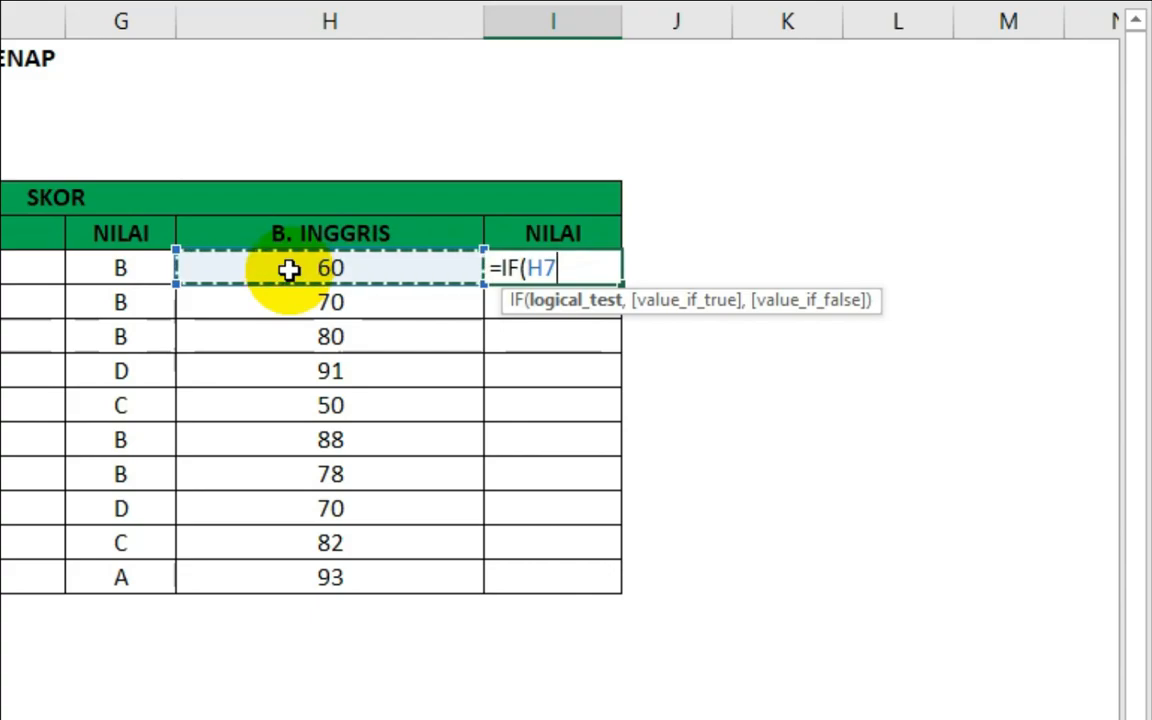
type(">")
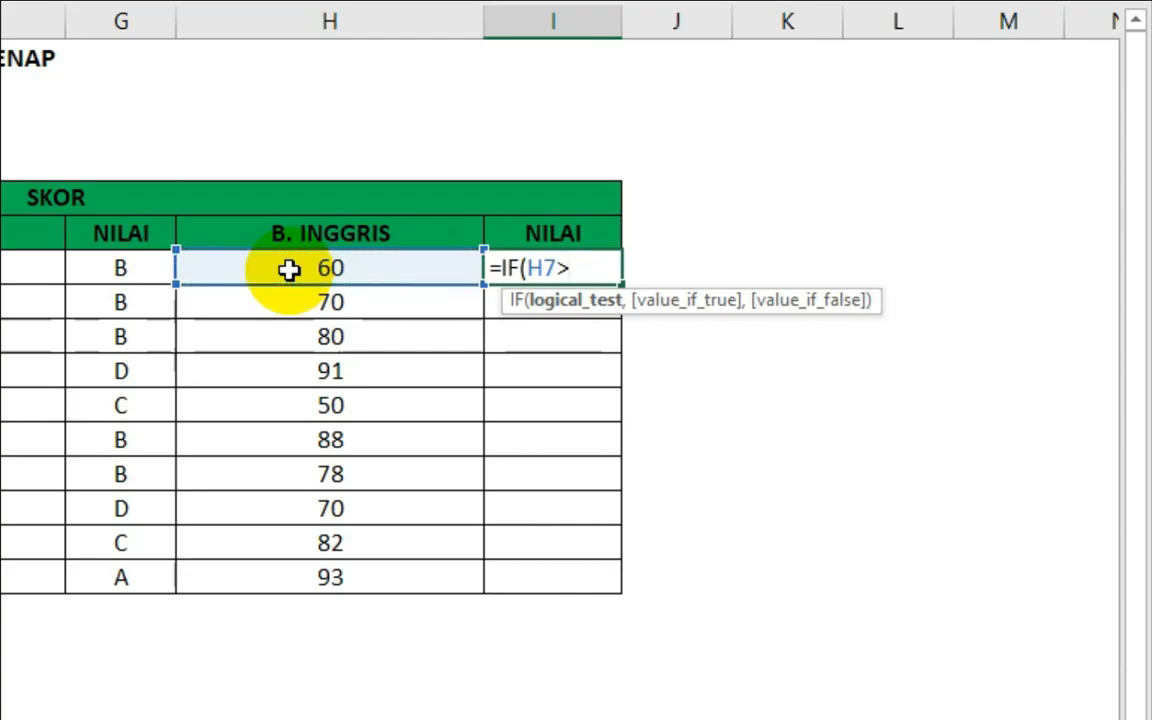
type("90,\"A\"")
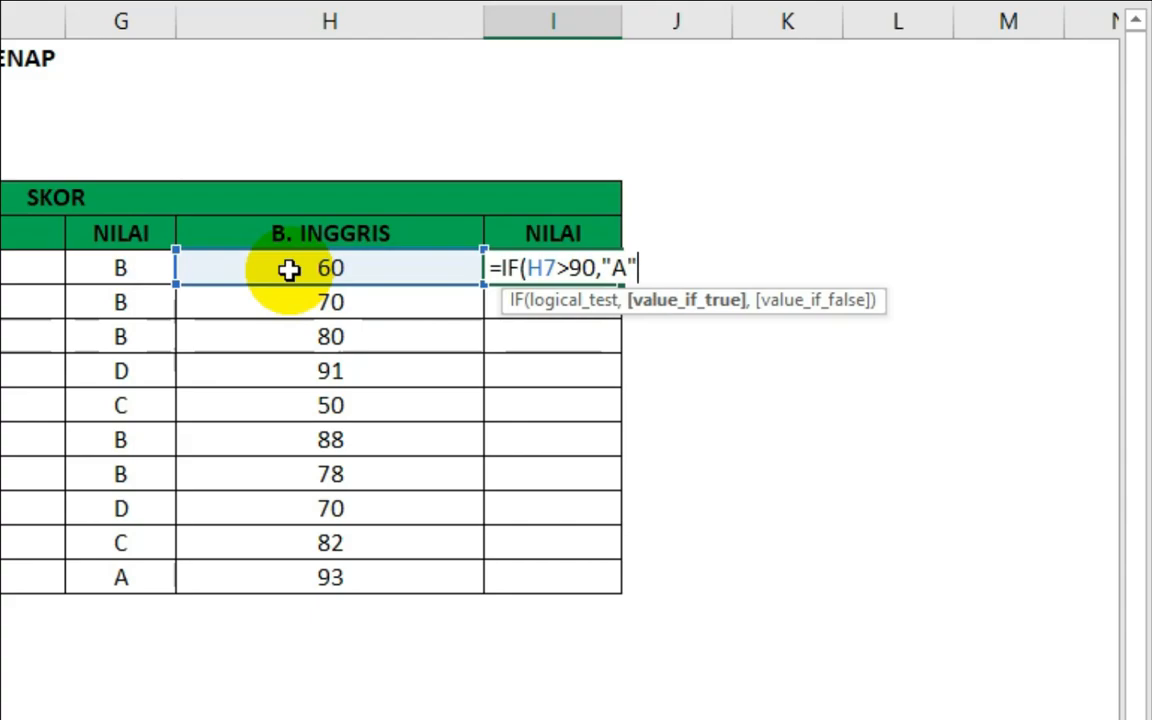
- Nest a second IF as the false value in the I7 formula, testing H7>70 and returning "B" when true
type(",")
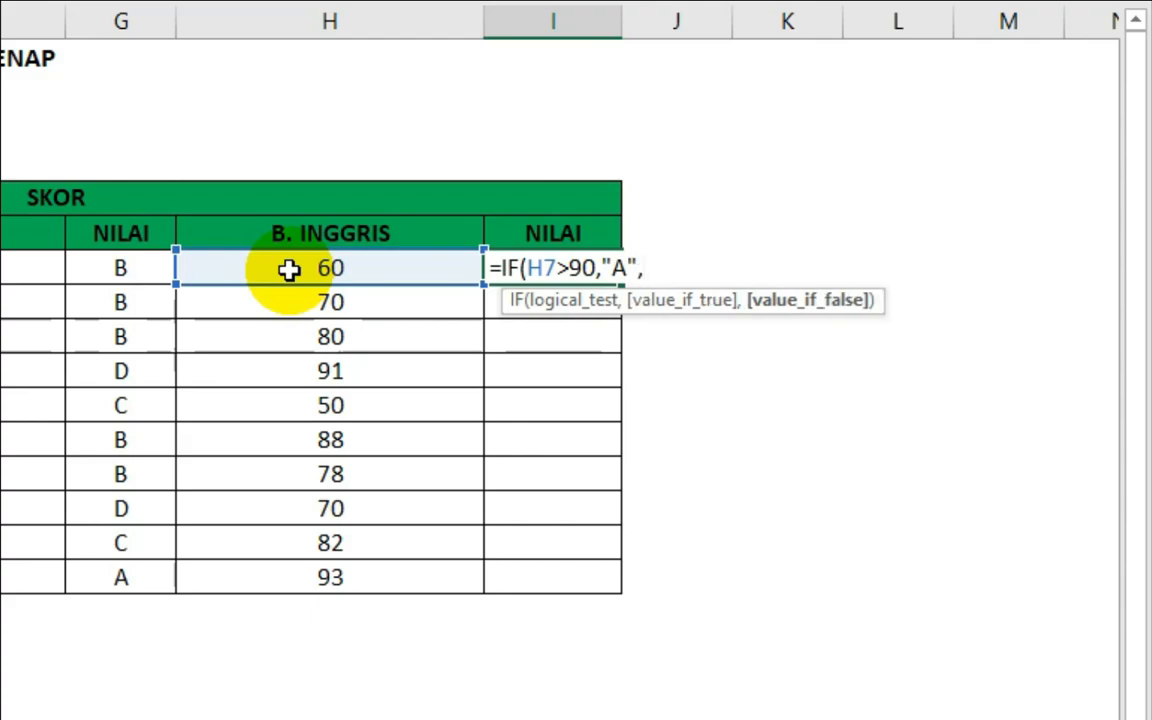
type("IF")
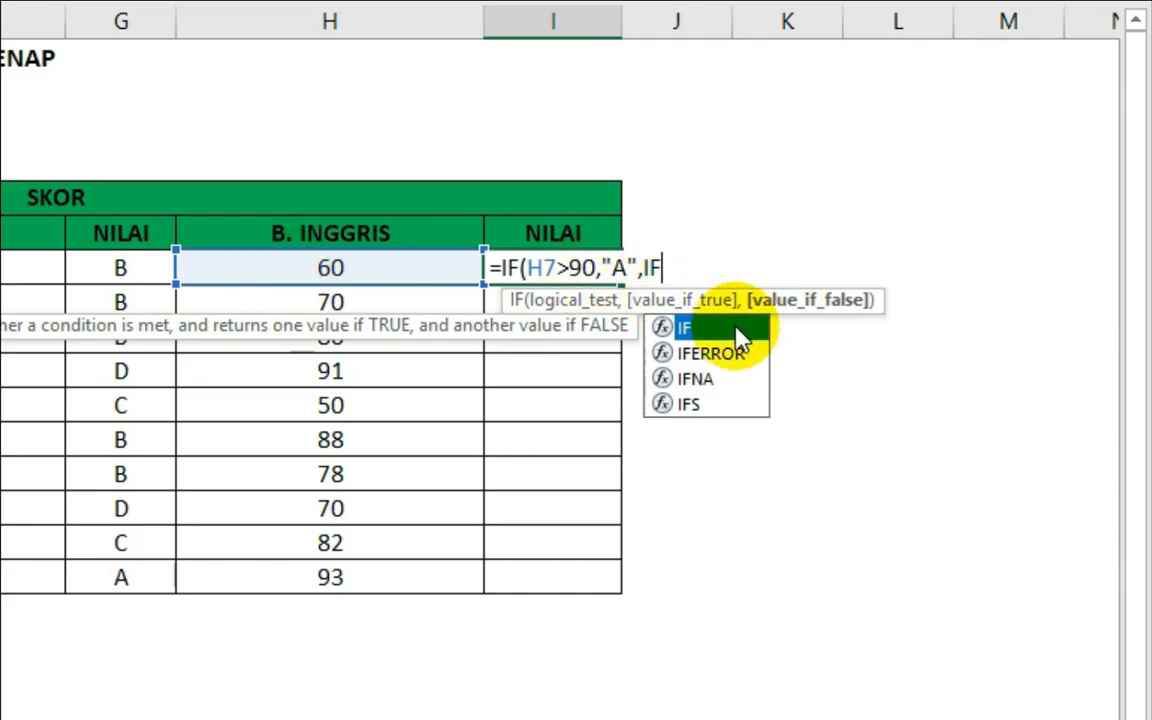
double_click(748, 330)
left_click(311, 258)
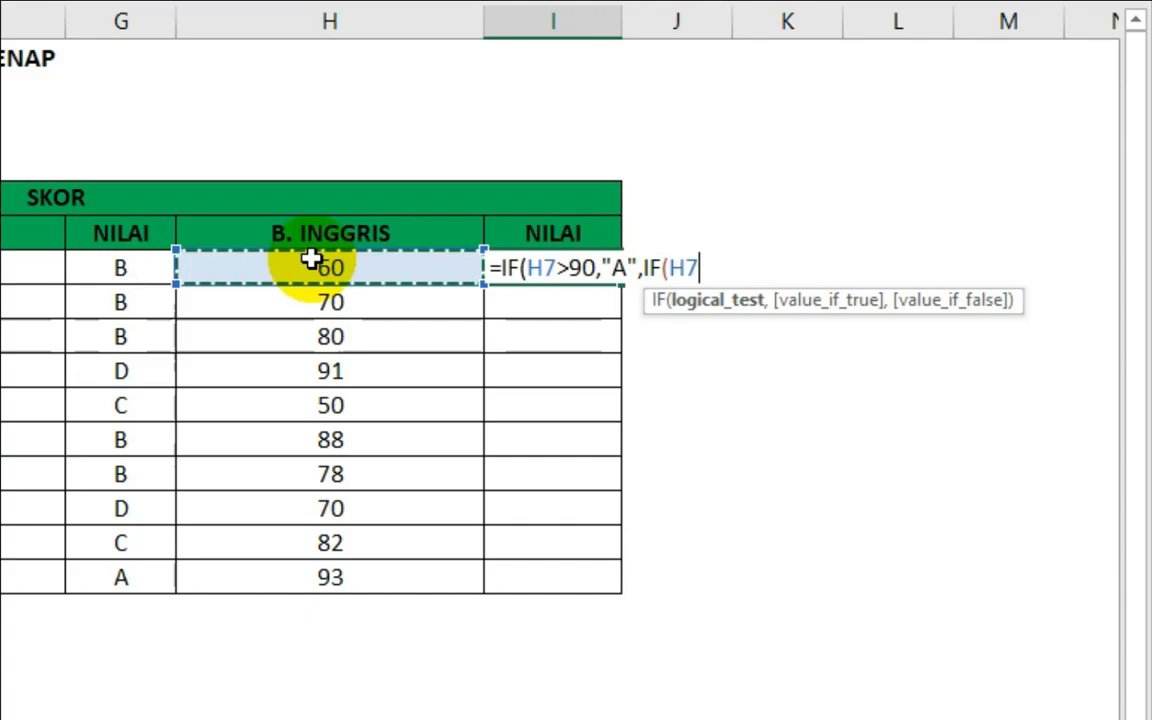
type(">")
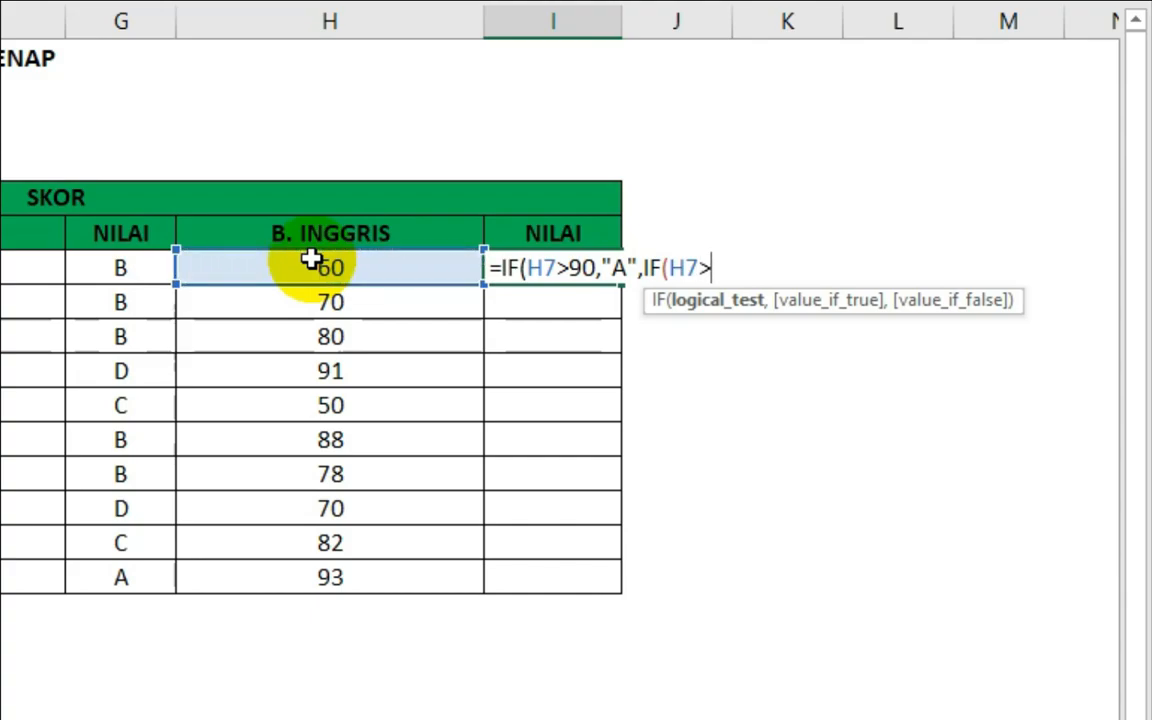
type("70,\"B\"")
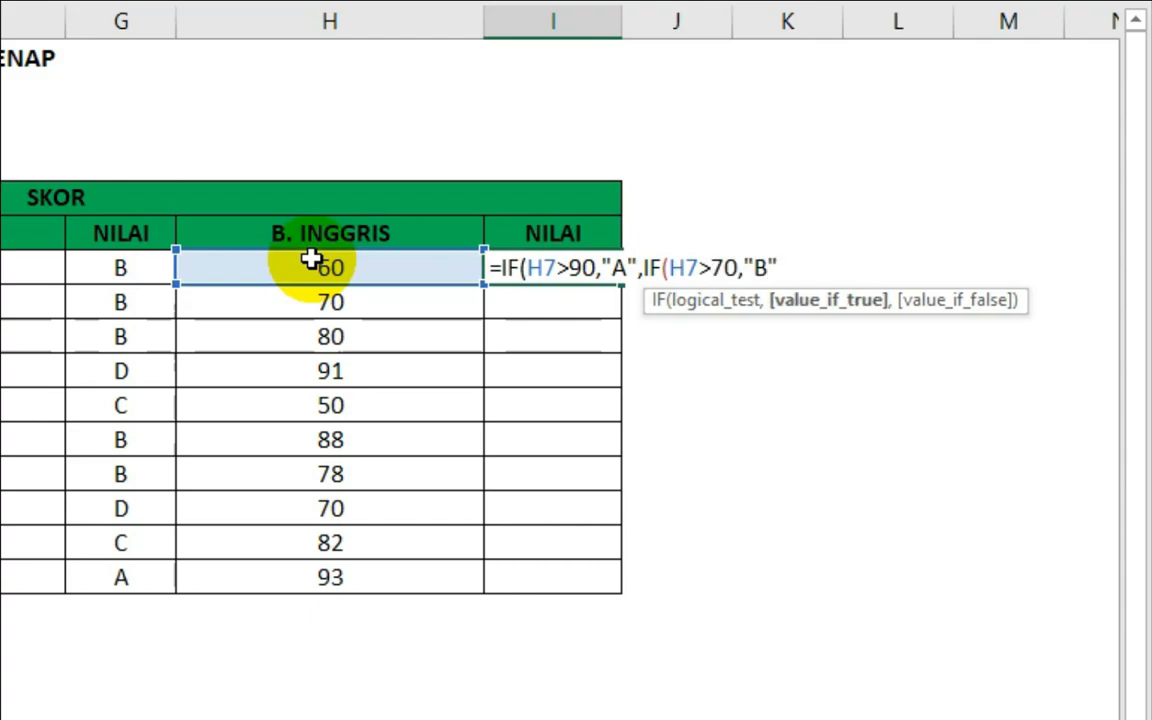
- Nest a third IF in the I7 formula returning "C" when H7>60 and otherwise "D", close all three brackets and enter the formula
type(",")
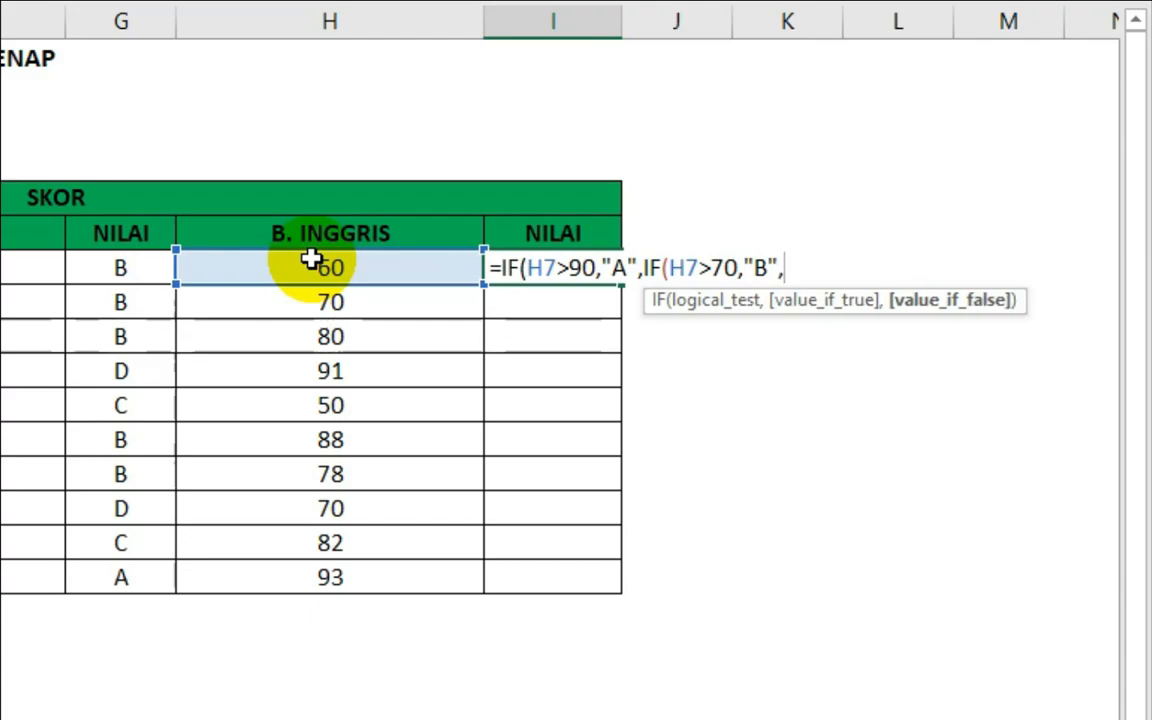
type("IF")
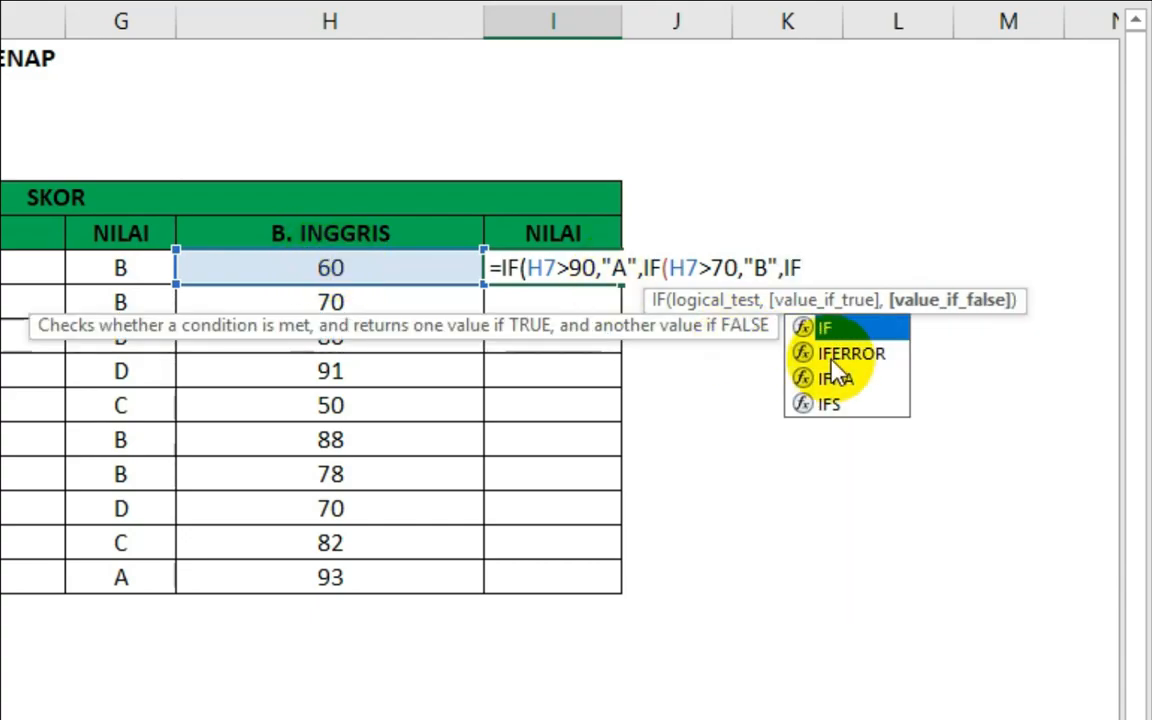
double_click(836, 328)
left_click(305, 268)
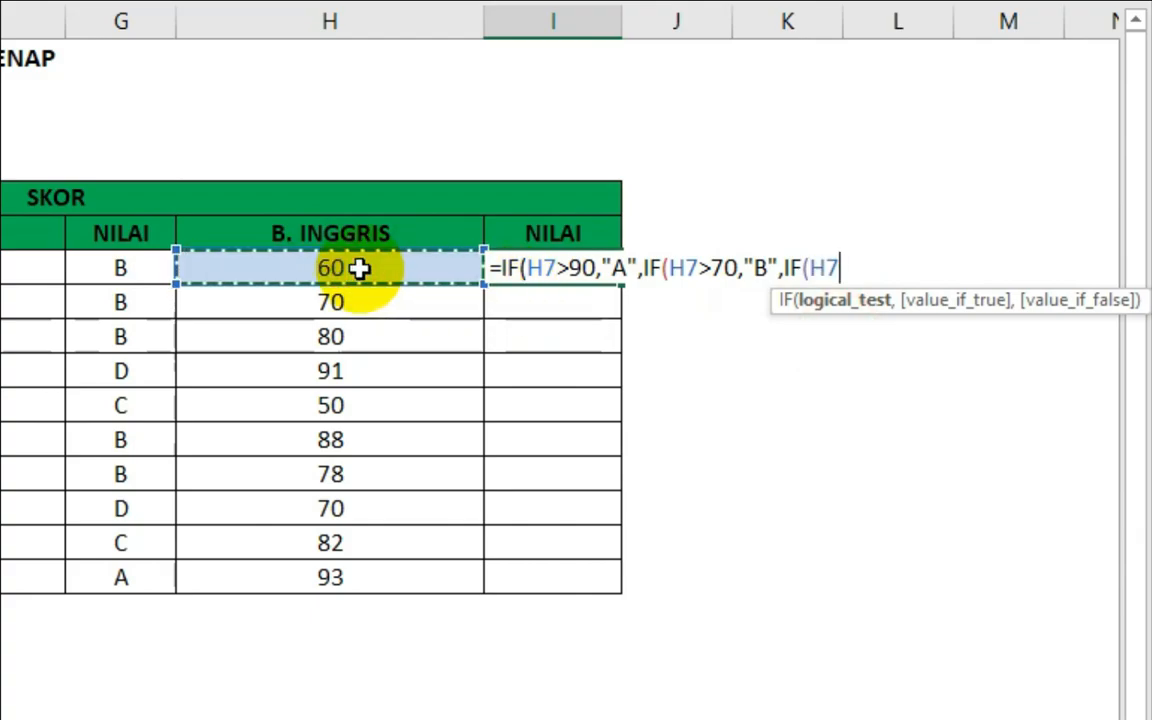
type(">6")
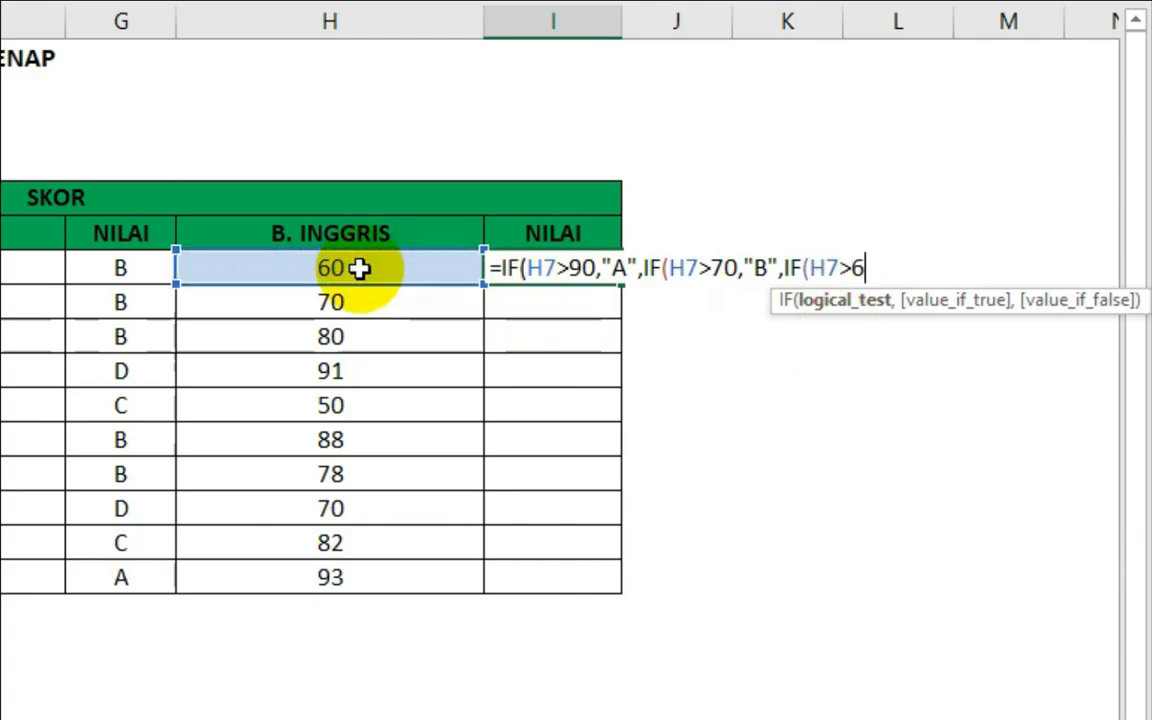
type("0, ")
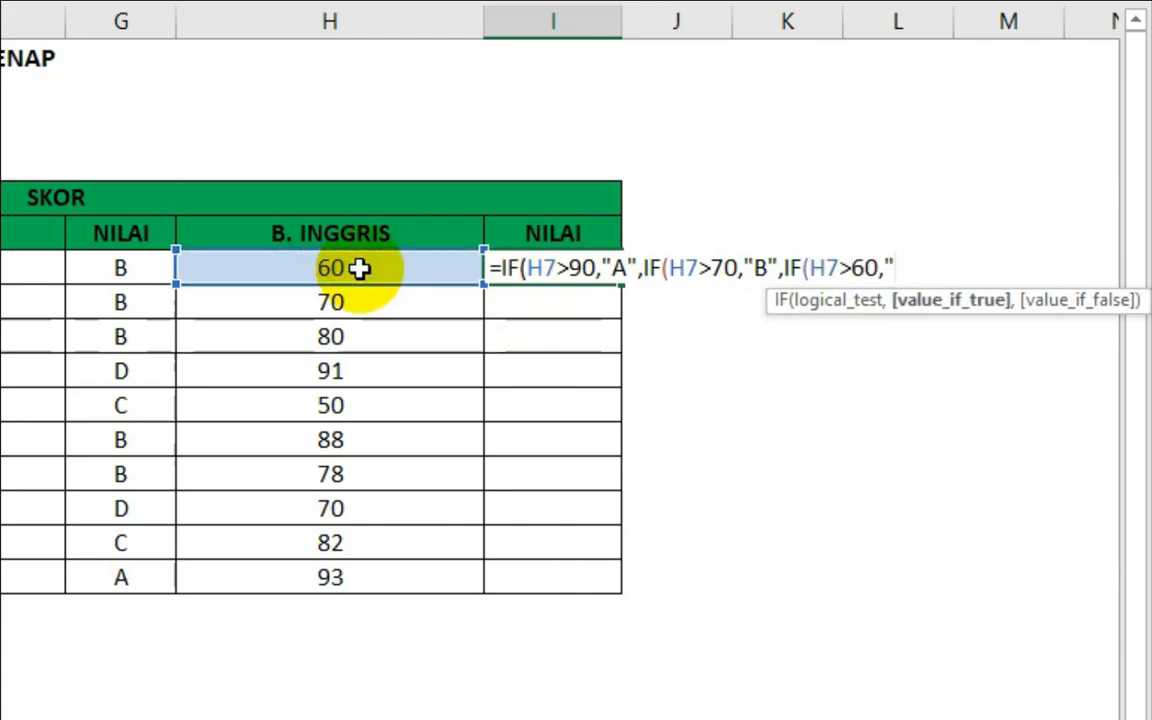
type("C\",\"")
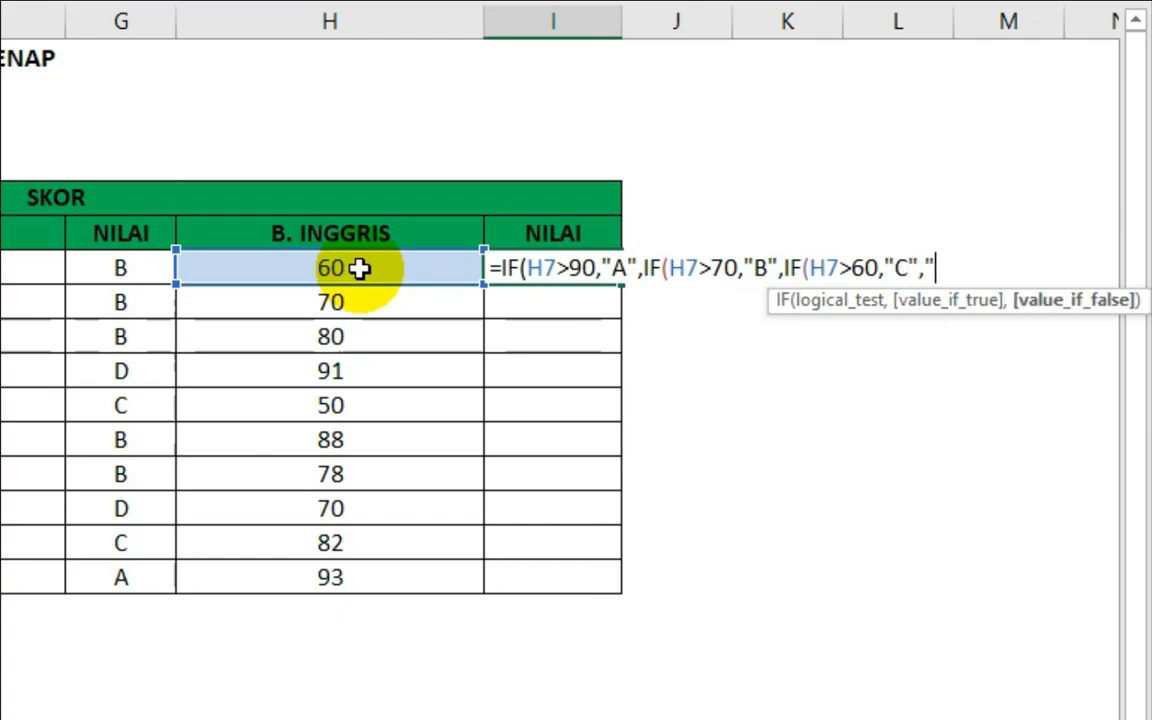
type("D\")")
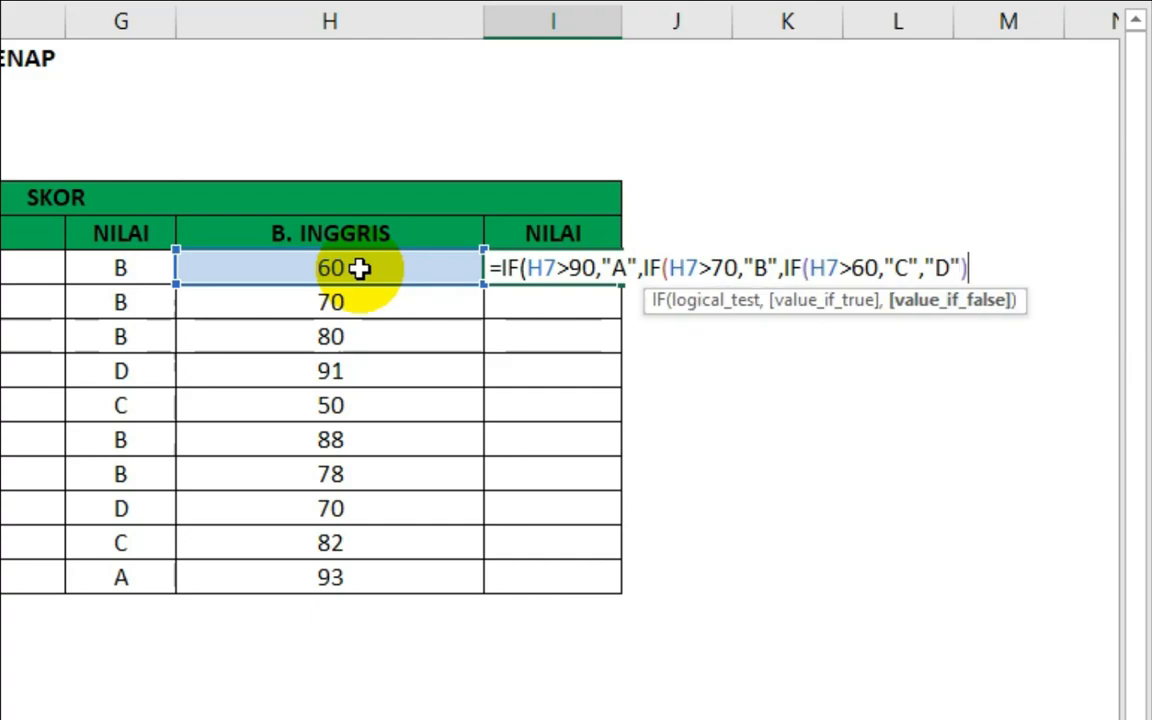
type("))")
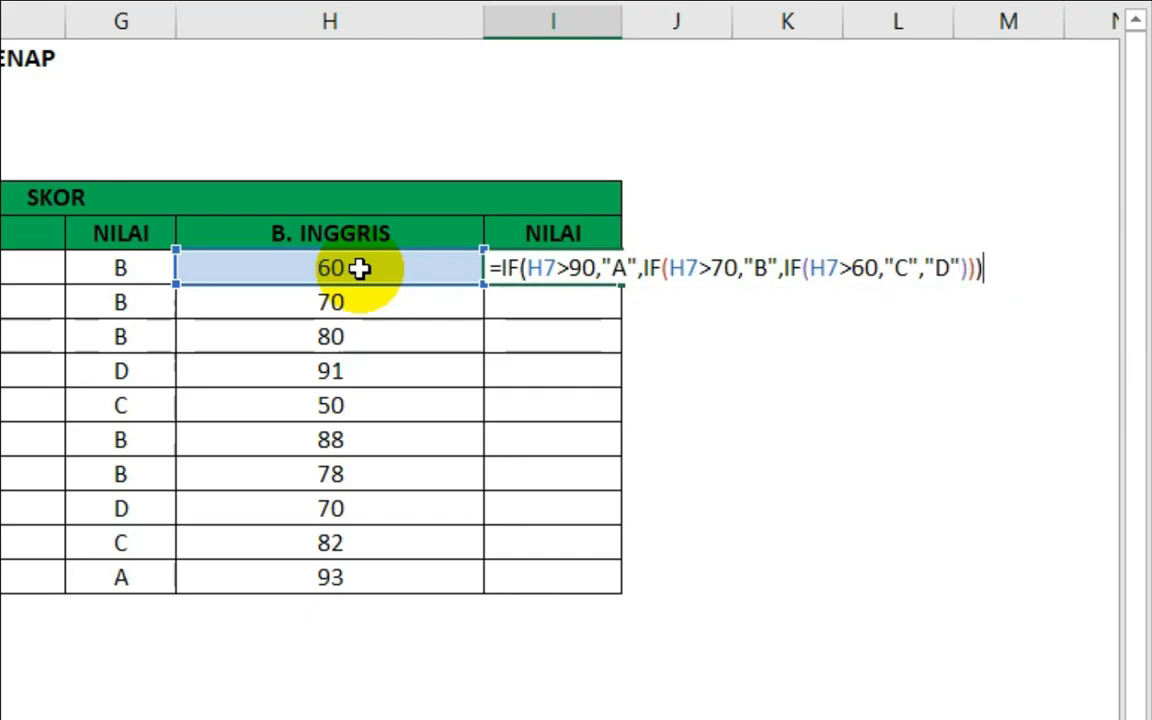
key("Return")
- Fill the grade formula from I7 down the B. INGGRIS NILAI column to I16 and centre the filled cells horizontally
left_click(585, 268)
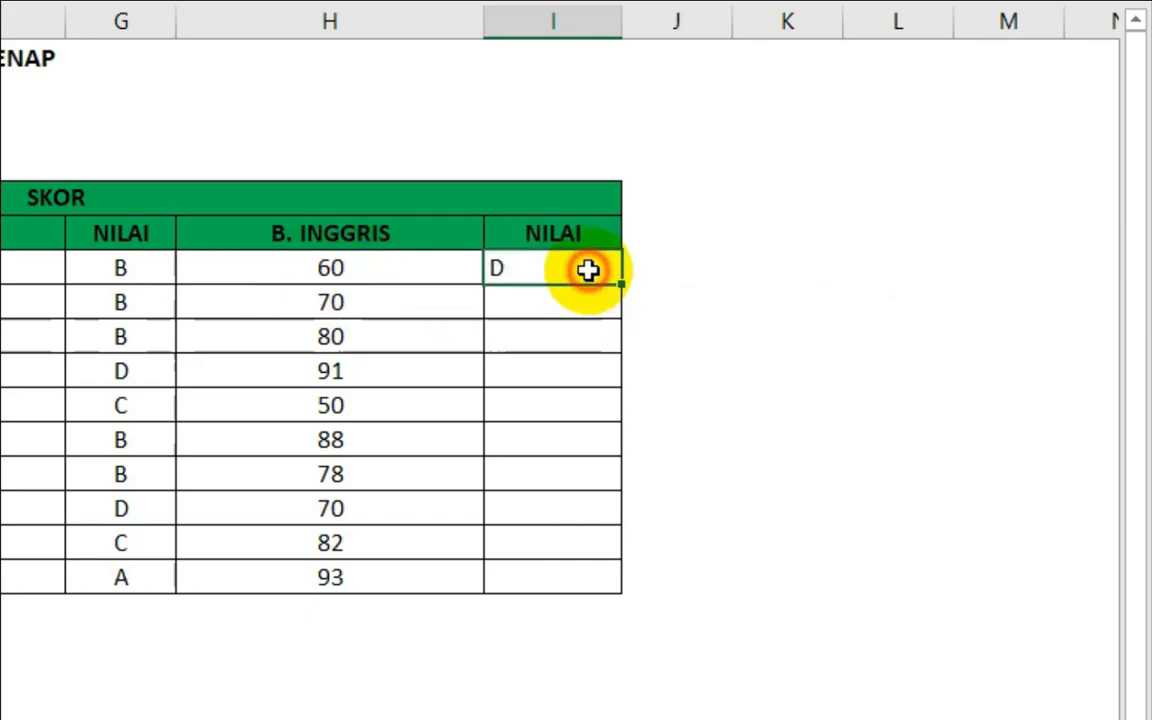
double_click(620, 286)
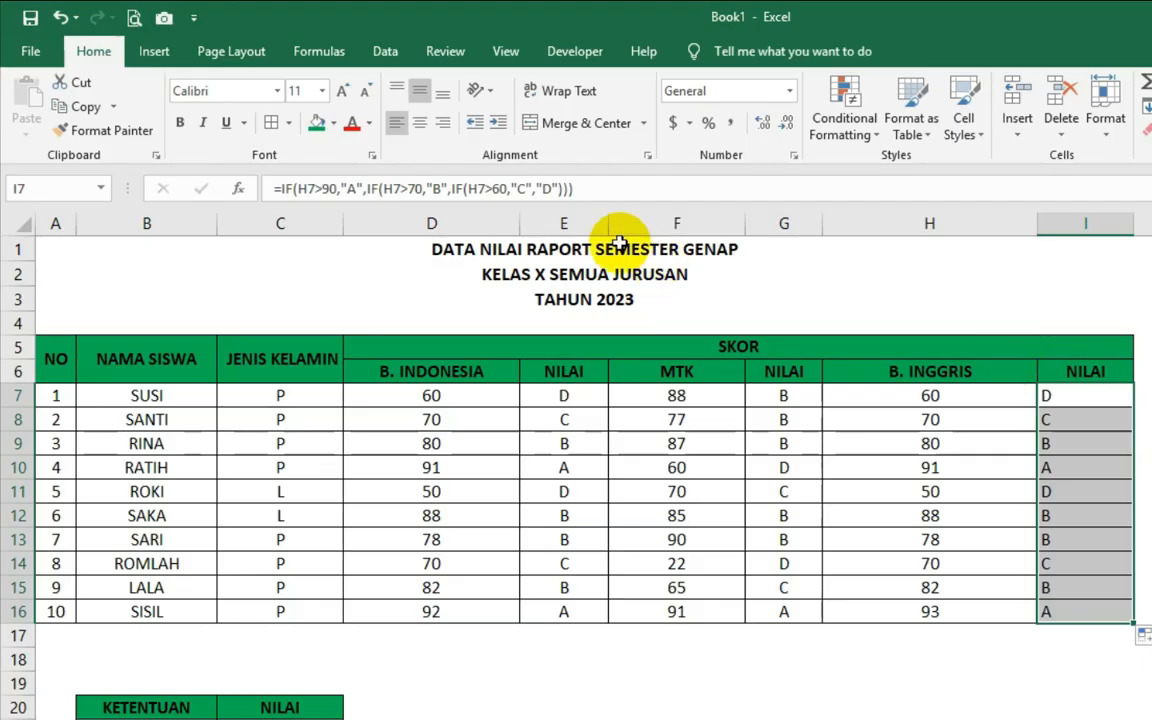
left_click(419, 128)
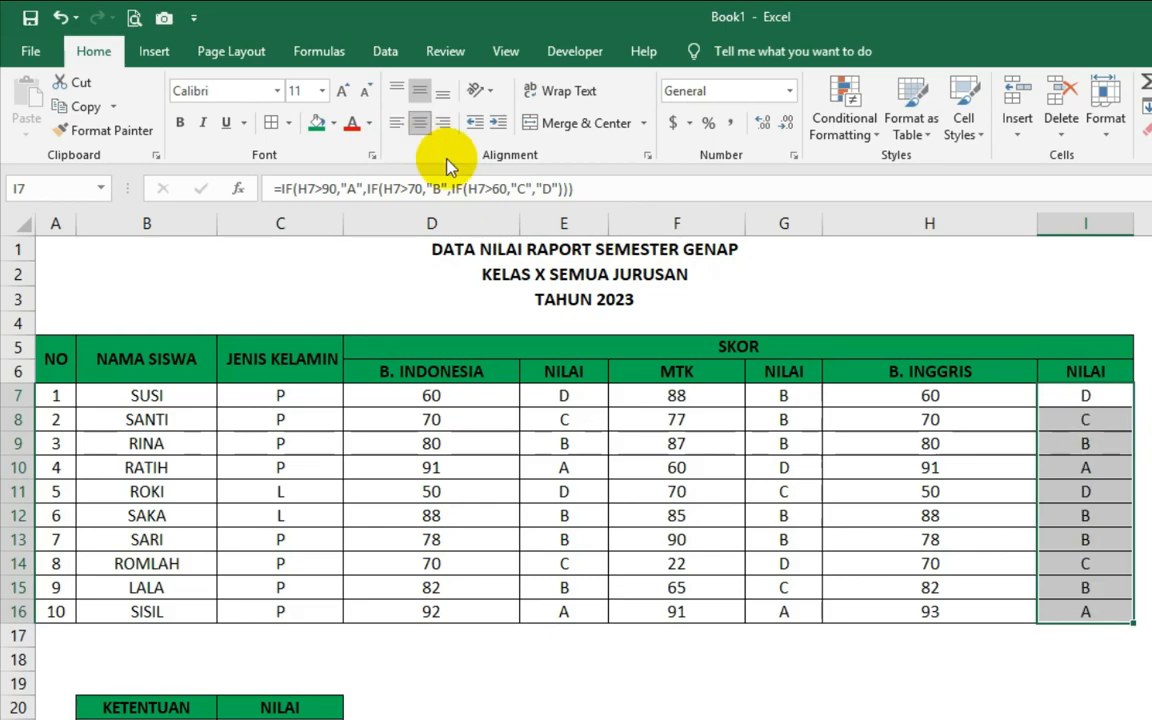
- Examine the grades and their nested IF formulas in the B. INDONESIA, MTK and B. INGGRIS NILAI columns
left_click(1075, 607)
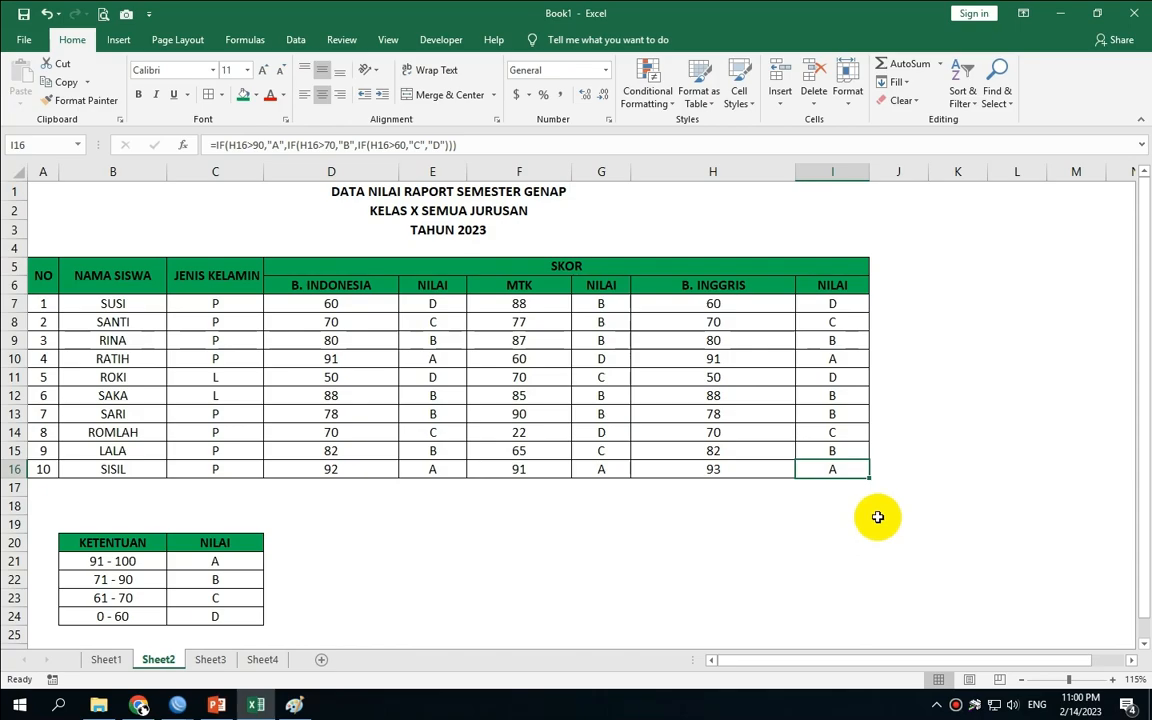
left_click(437, 377)
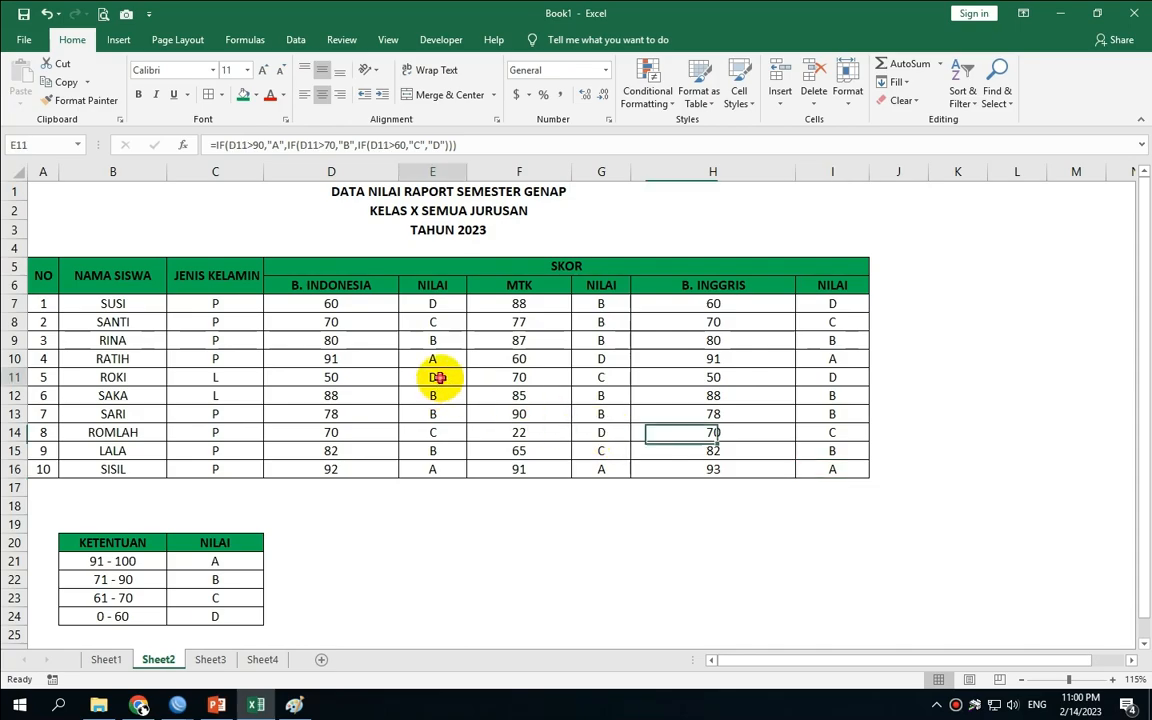
left_click(602, 360)
left_click(838, 375)
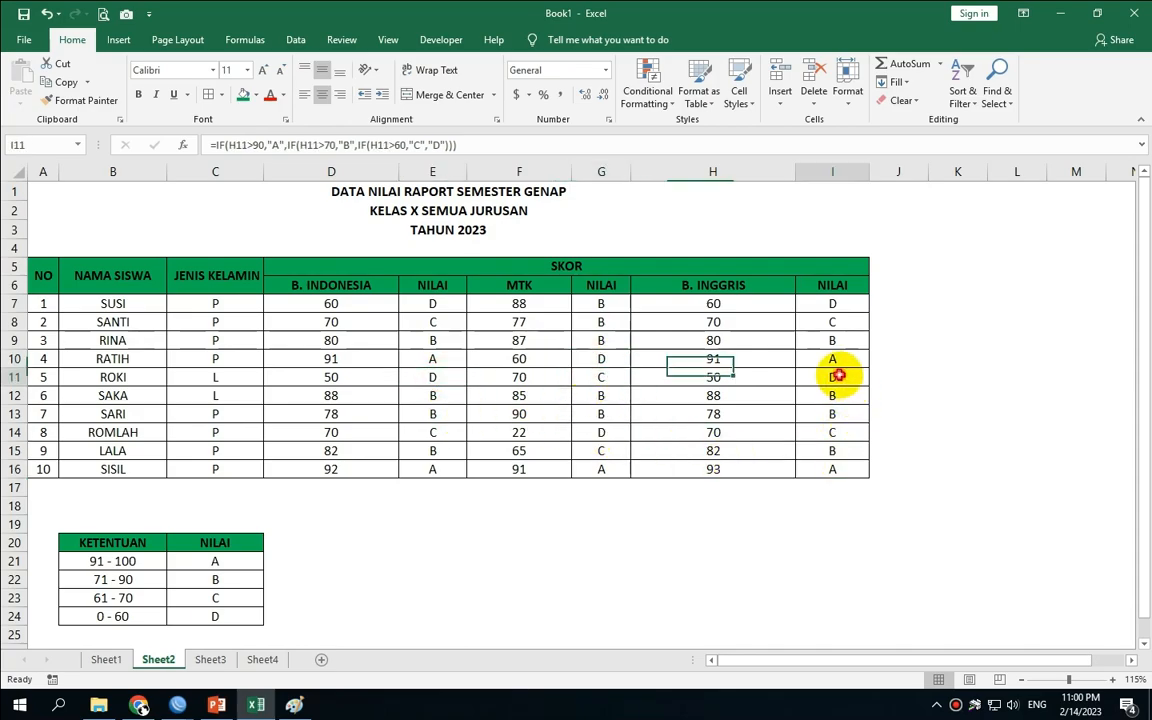
left_click(818, 303)
left_click(437, 303)
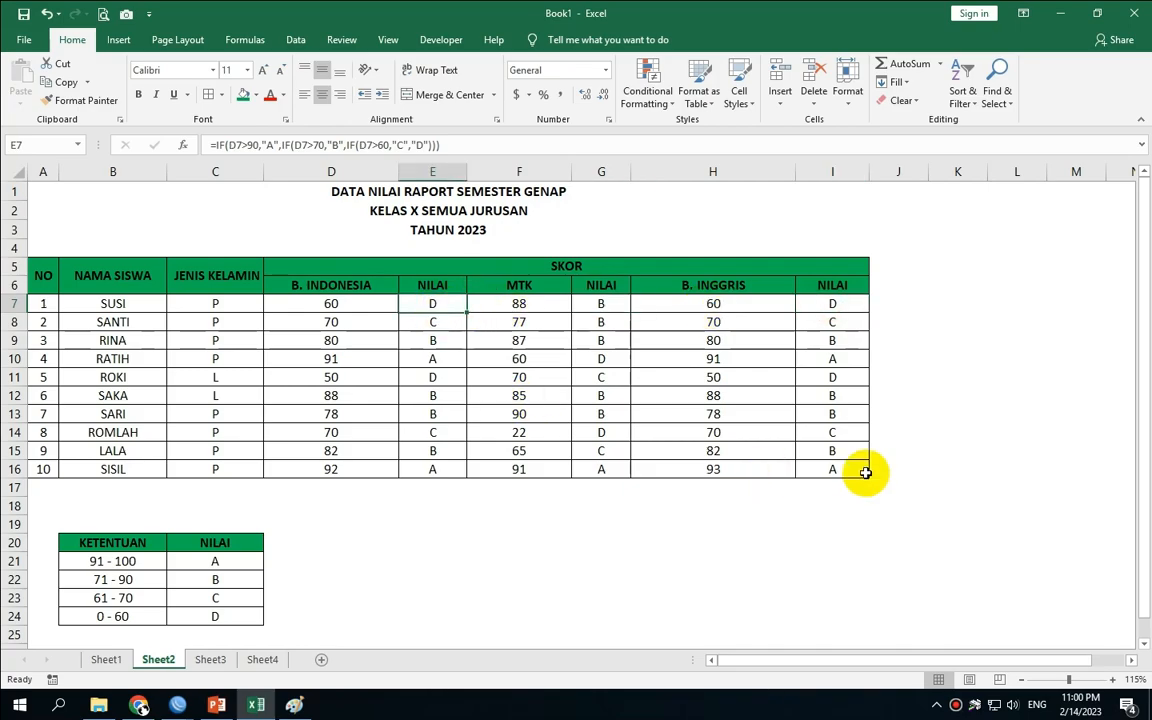
left_click(597, 433)
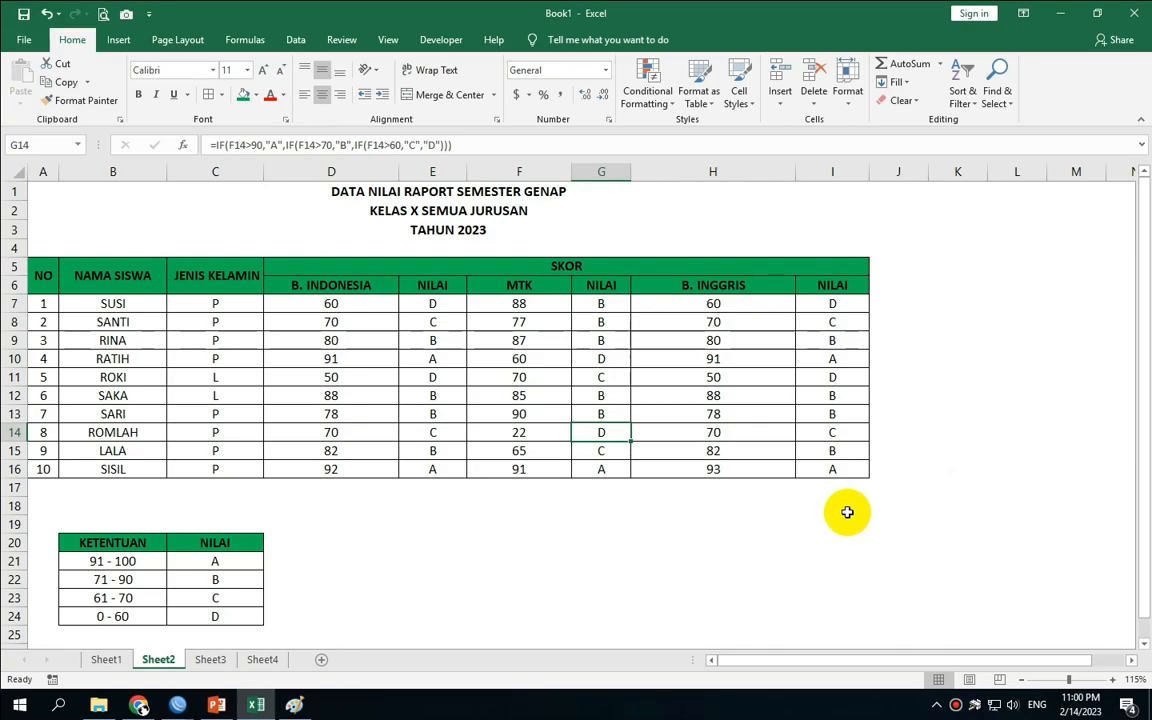
left_click_drag(440, 300, 438, 474)
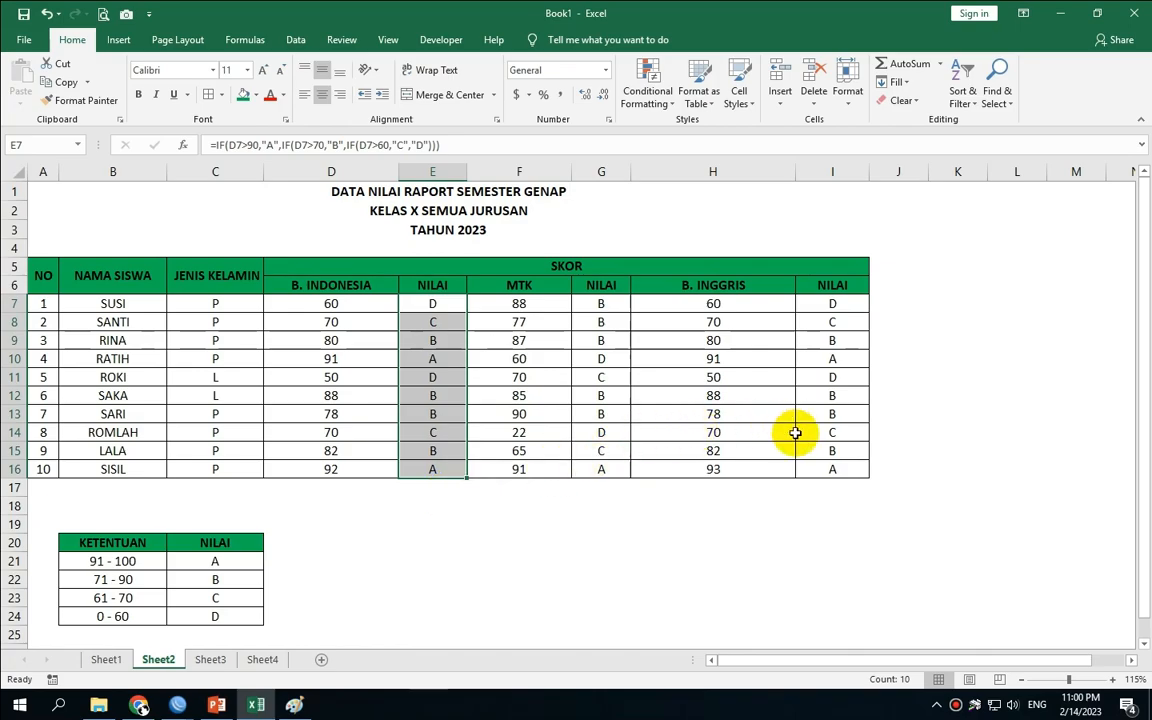
left_click(841, 466)
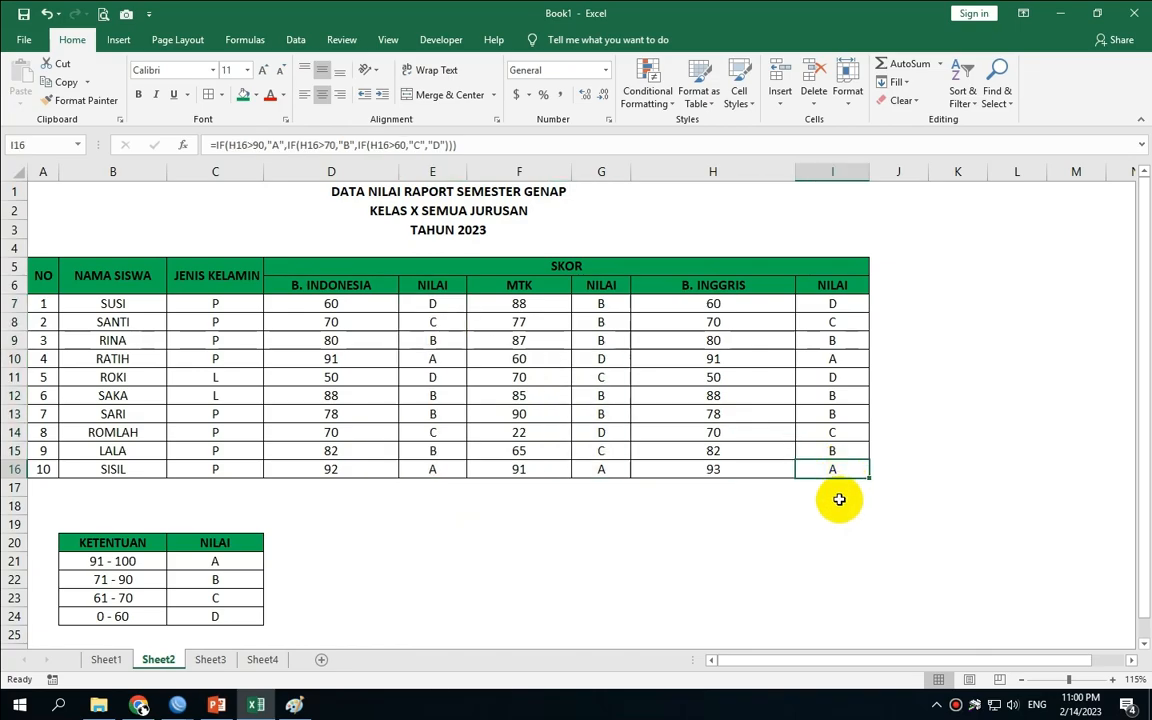